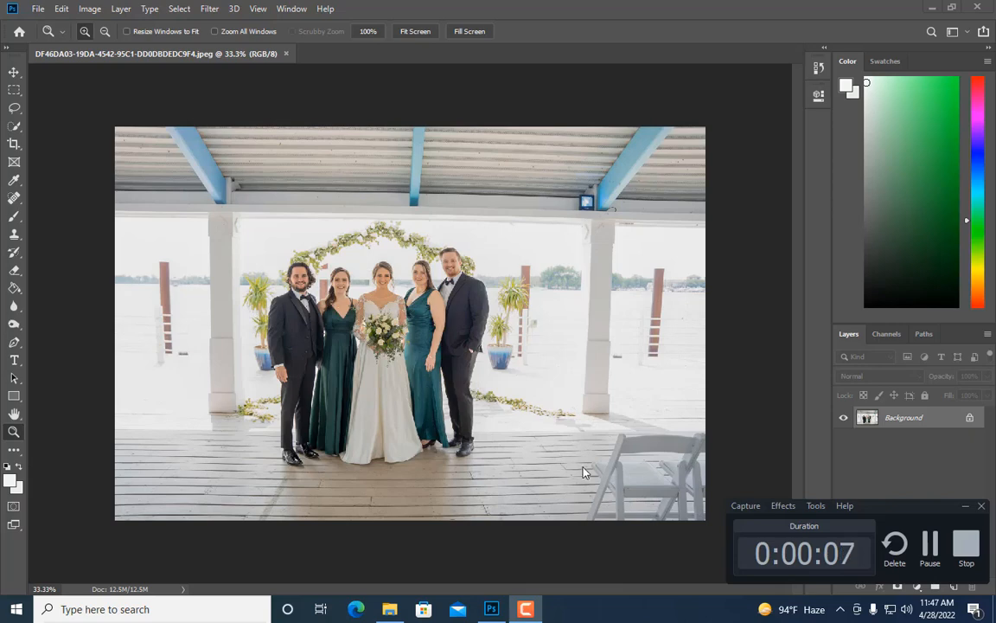
Step: Duplicate the background layer and darken the copy with Curves, moving the midpoint to input 126, output 83
left_click(965, 507)
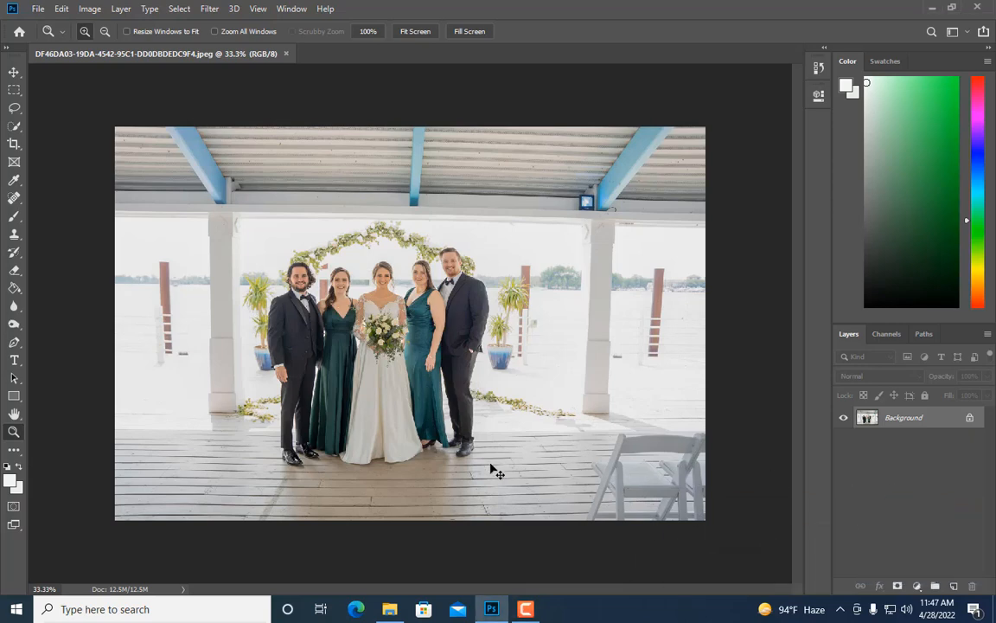
key("ctrl+j")
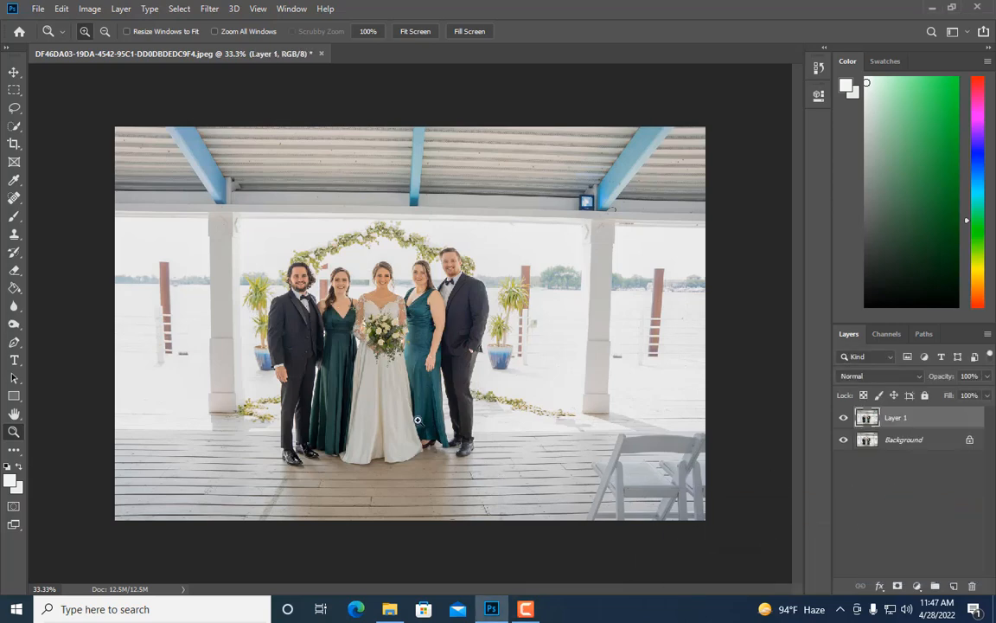
left_click(94, 10)
mouse_move(82, 47)
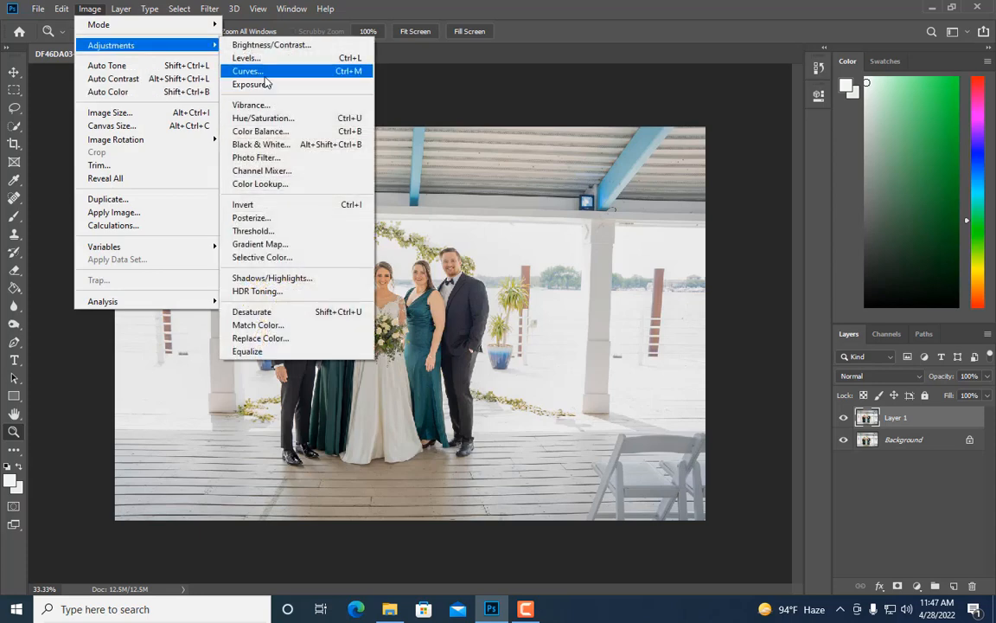
left_click(264, 74)
left_click_drag(538, 97, 730, 79)
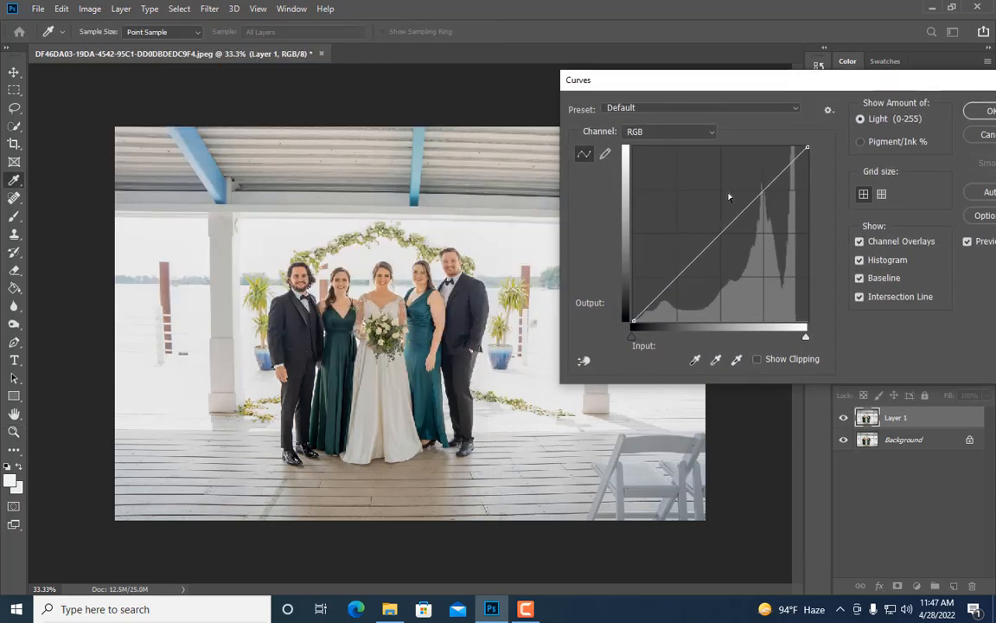
left_click_drag(721, 235, 719, 263)
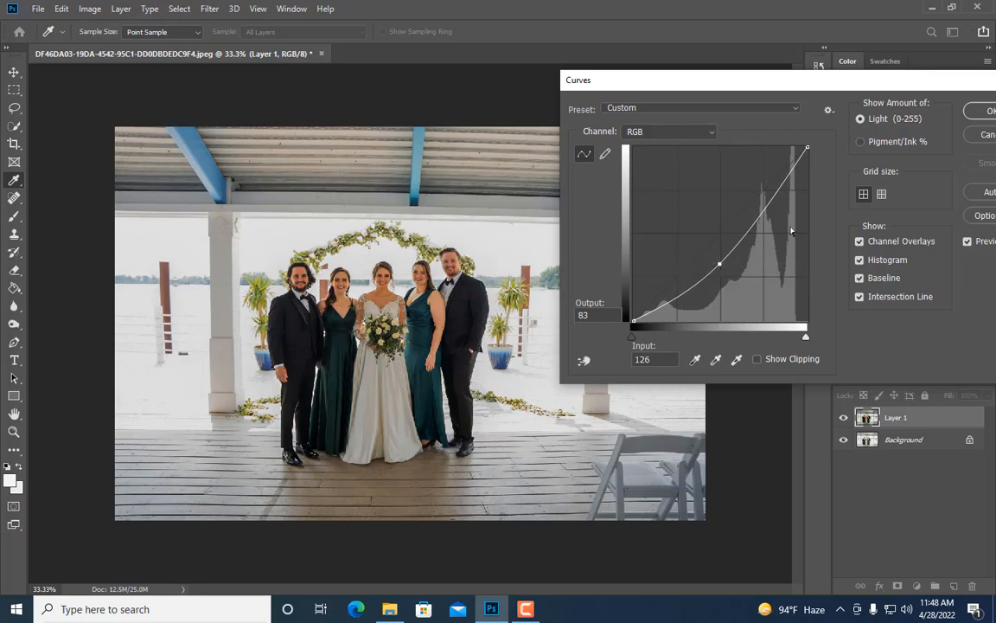
left_click(979, 114)
Step: Apply Selective Color to the duplicated layer, setting Black to 15% for the Neutrals
key("z")
left_click(487, 257)
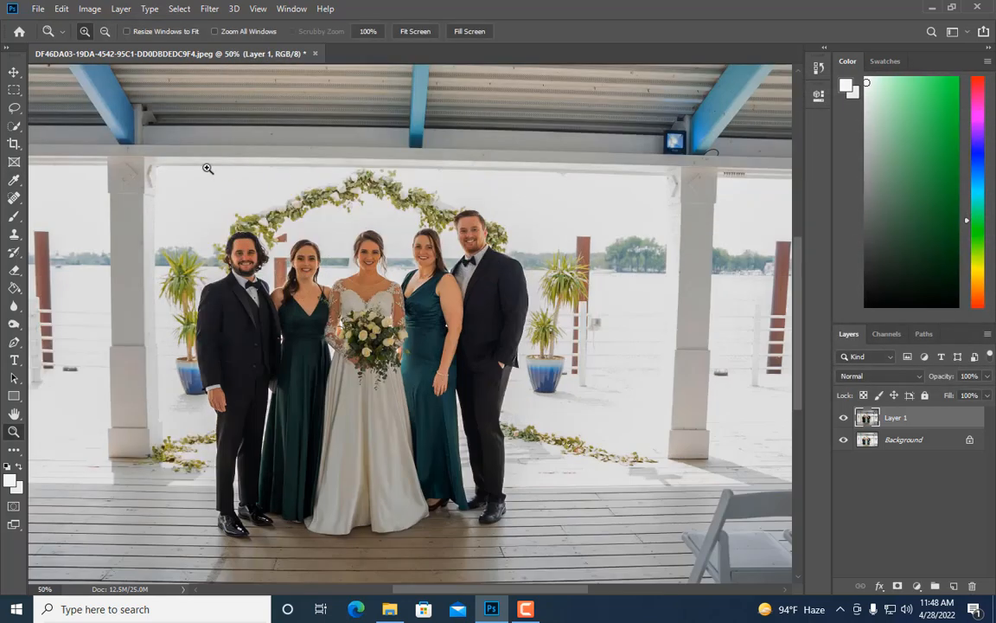
left_click(90, 10)
mouse_move(111, 45)
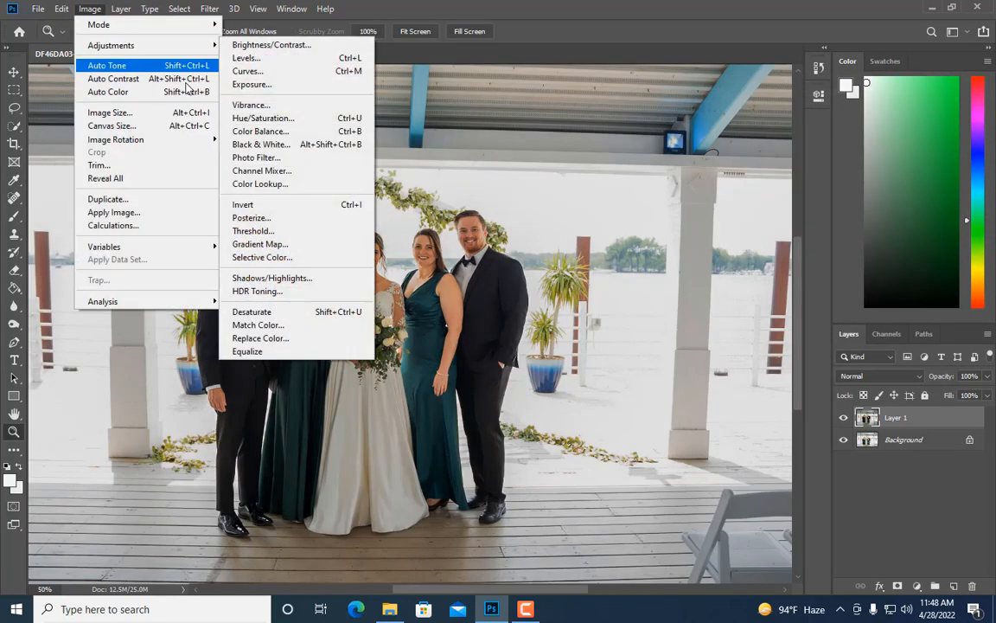
left_click(279, 257)
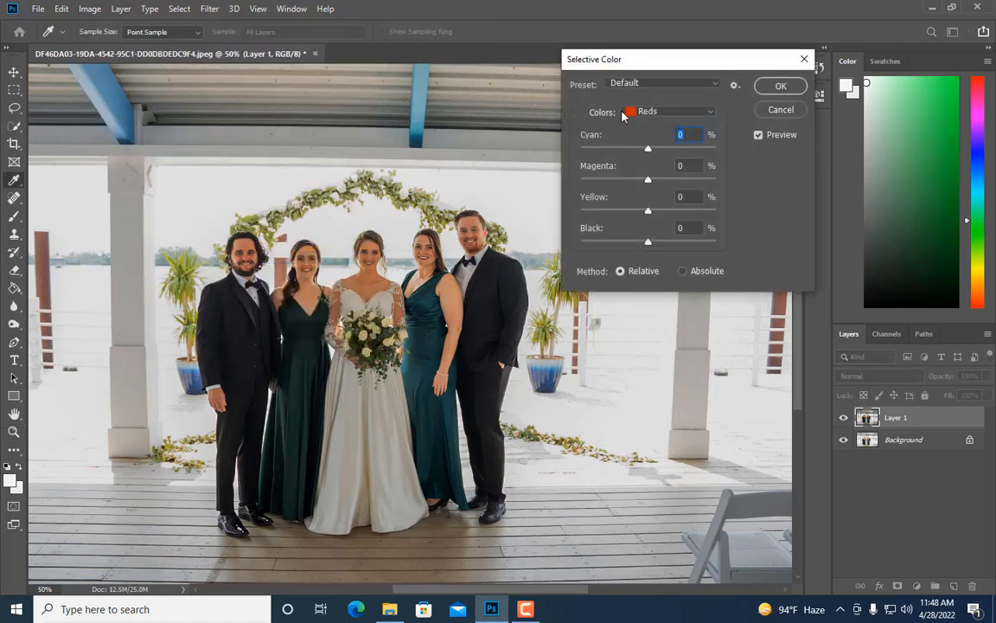
left_click(638, 112)
left_click(639, 204)
mouse_move(648, 242)
left_mouse_down()
mouse_move(678, 243)
mouse_move(650, 245)
mouse_move(656, 228)
left_mouse_up()
type("0")
left_click(629, 116)
left_click(688, 214)
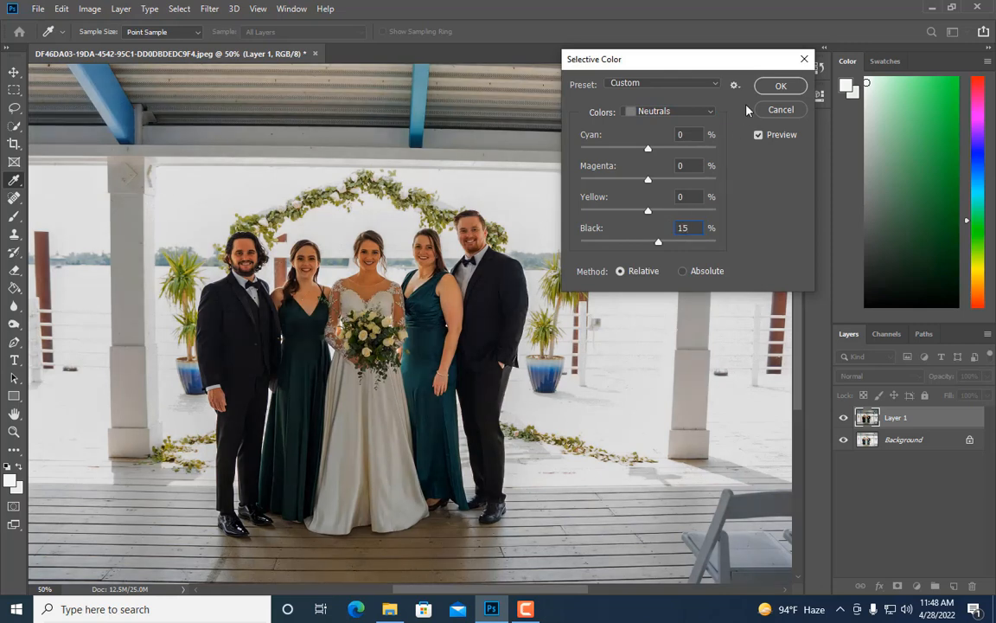
left_click(777, 86)
key("z")
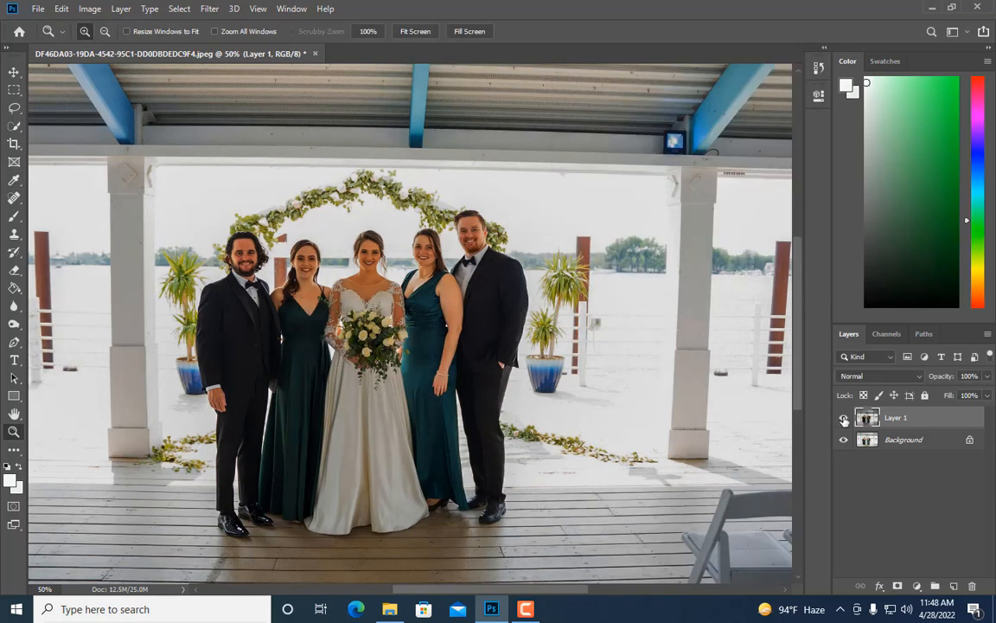
Step: Compare the photo before and after the adjustments by toggling Layer 1's visibility, dismissing the junk-file notification
left_click(843, 417)
left_click(843, 417)
left_click(844, 418)
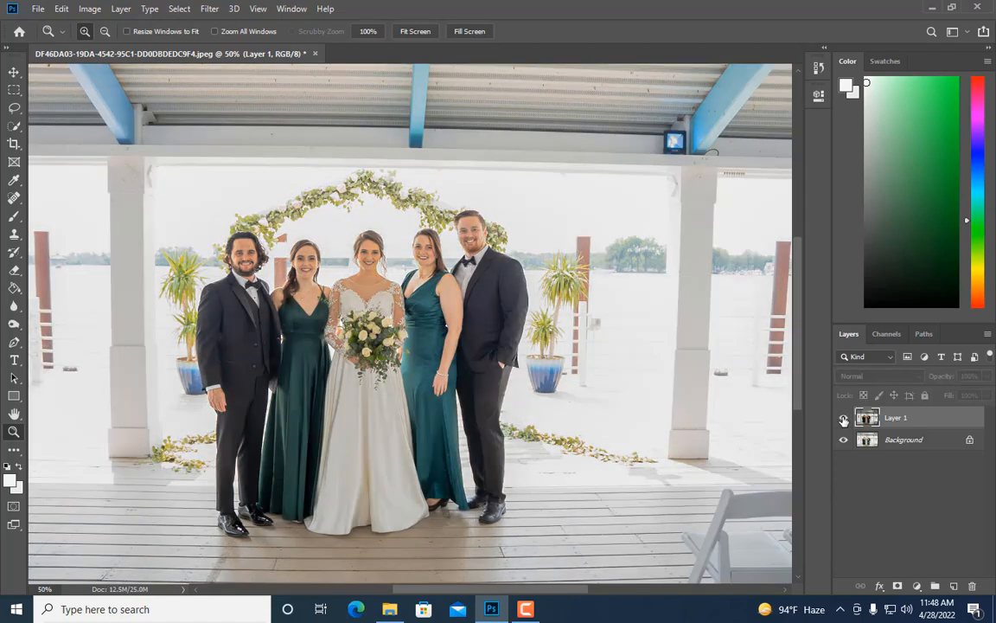
left_click(844, 418)
left_click(844, 417)
left_click(843, 418)
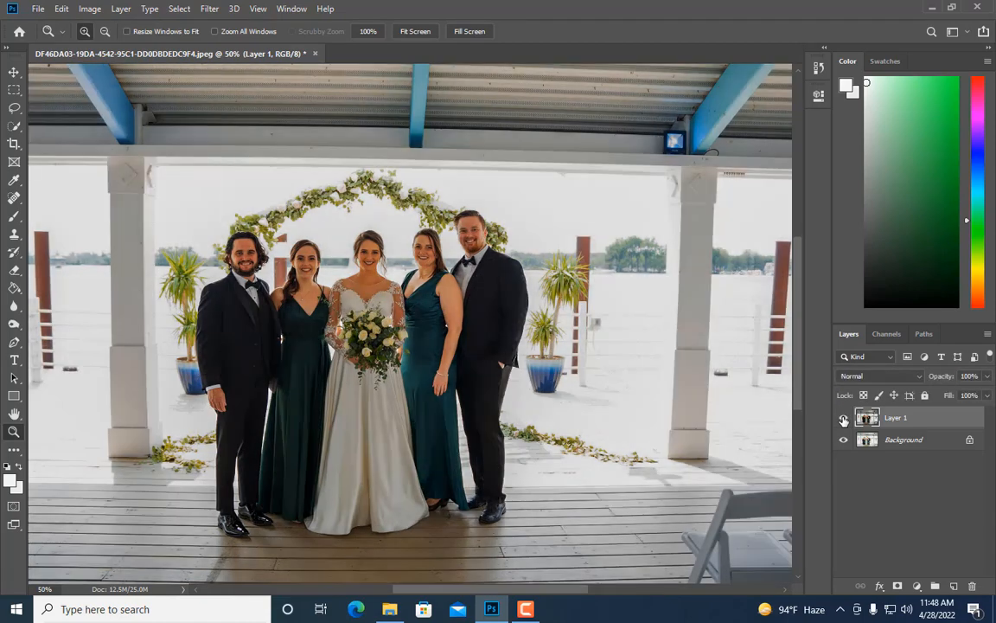
left_click(844, 418)
left_click(844, 418)
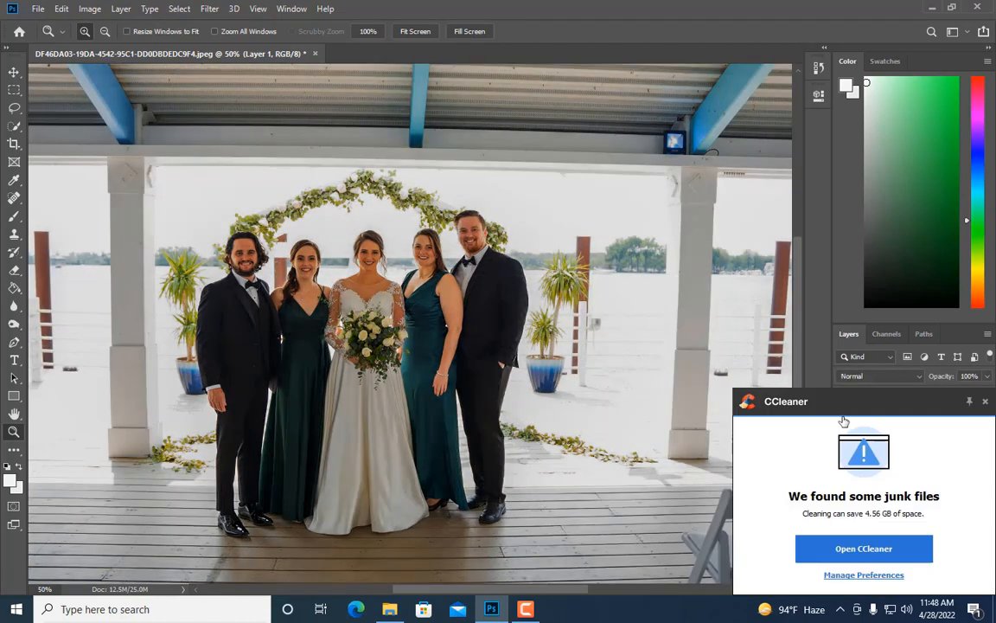
left_click(985, 402)
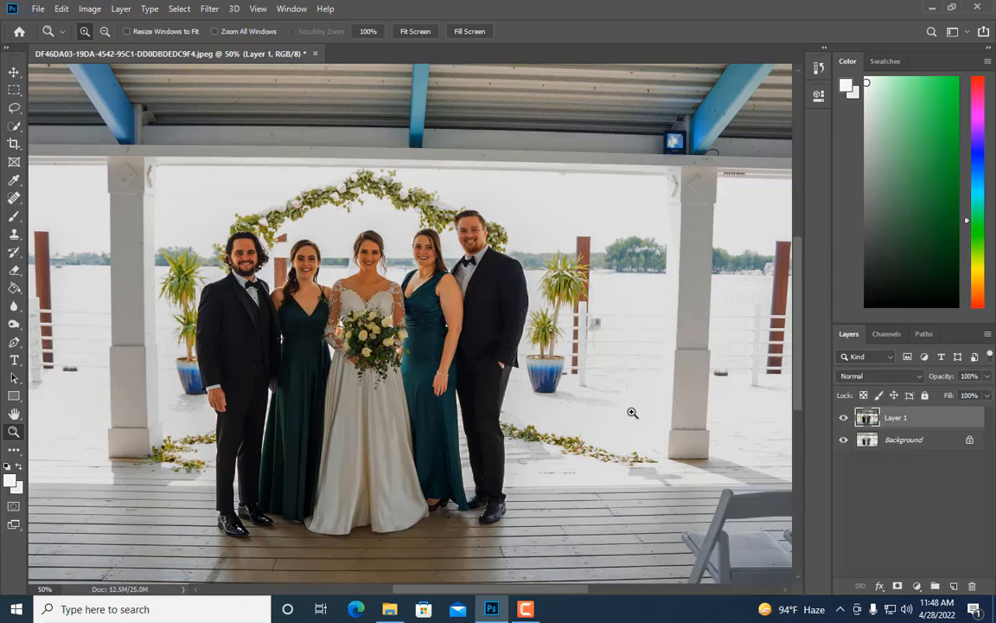
left_click(581, 411, "alt")
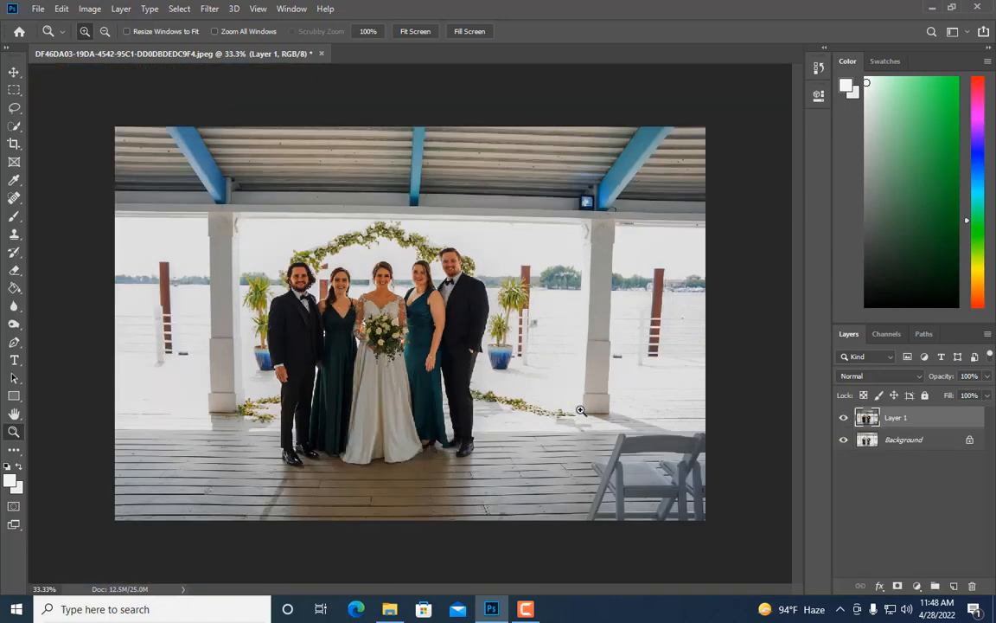
left_click(843, 420)
left_click(843, 420)
left_click(843, 420)
Step: Duplicate Layer 1 and darken the copy strongly with Curves, moving the midpoint to input 131, output 59
key("ctrl+j")
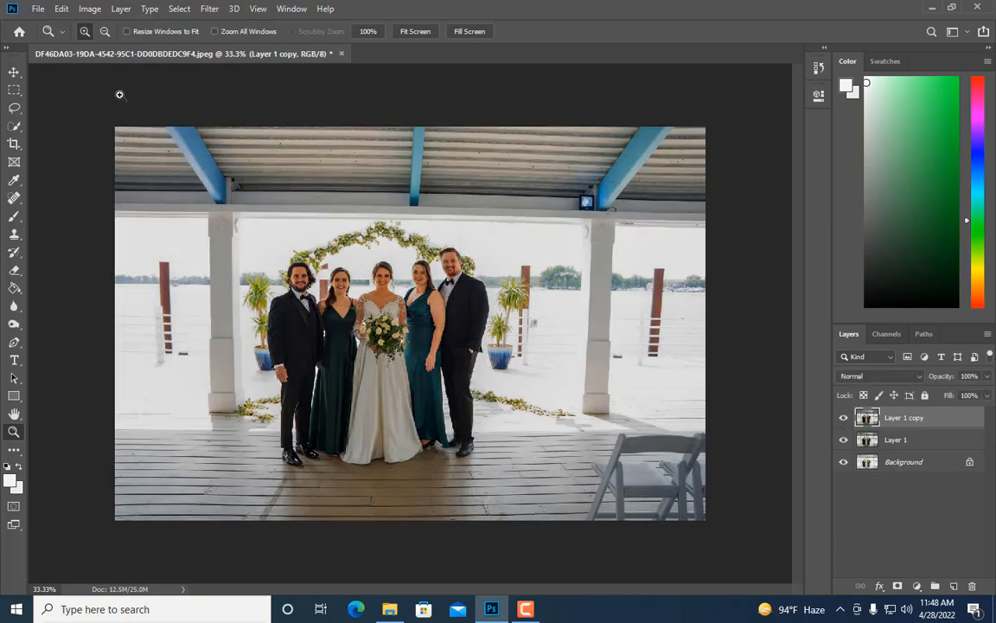
left_click(90, 9)
mouse_move(111, 45)
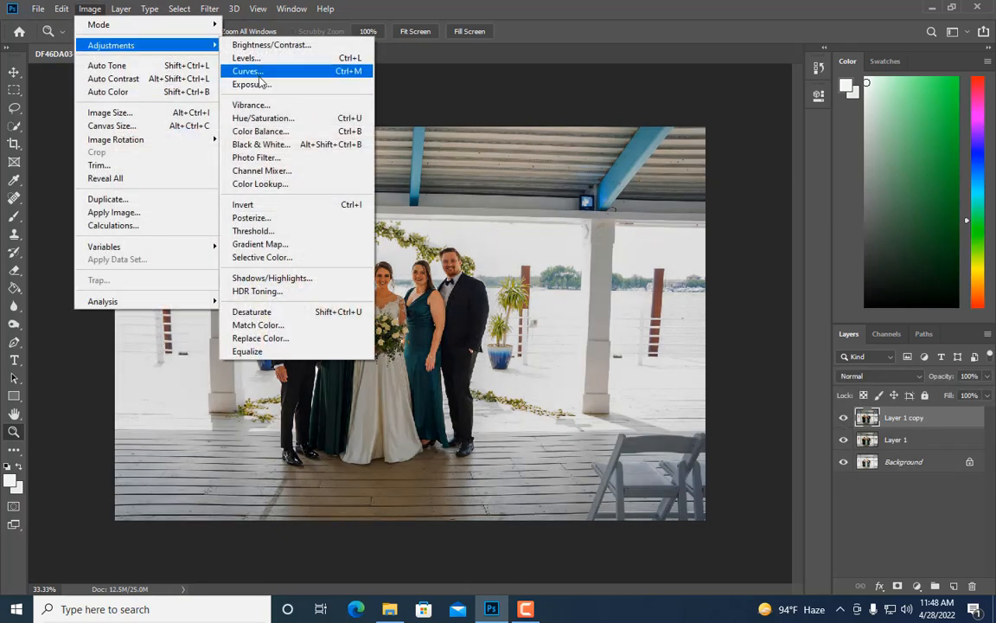
left_click(251, 70)
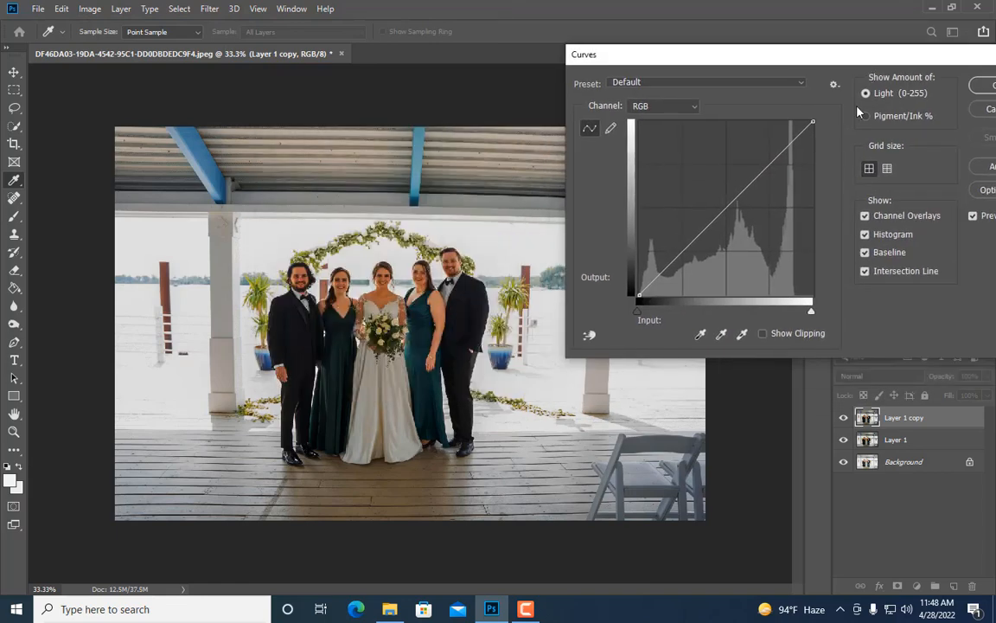
left_click_drag(726, 205, 729, 254)
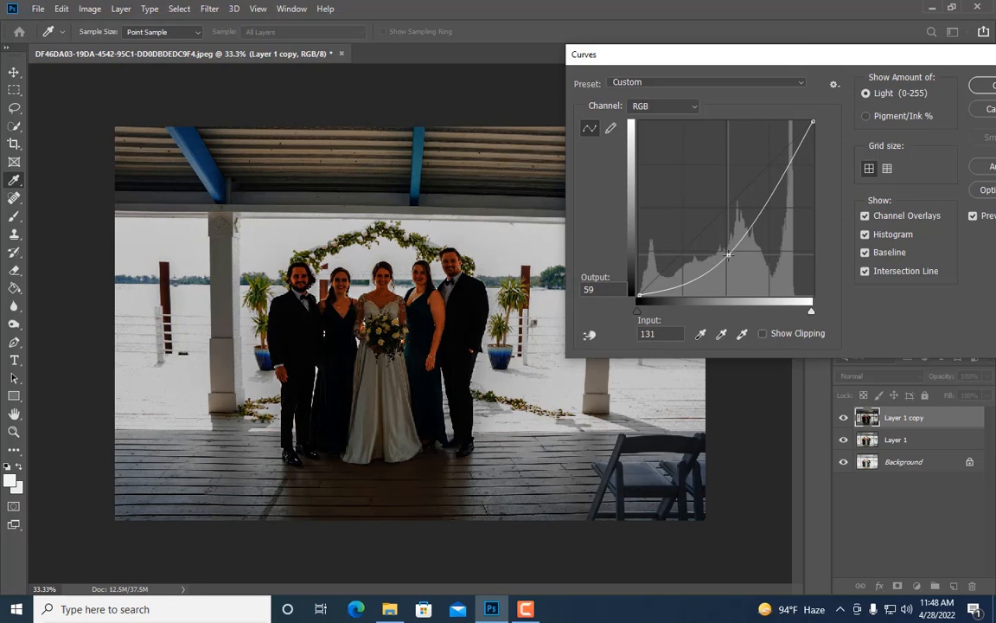
left_click(987, 88)
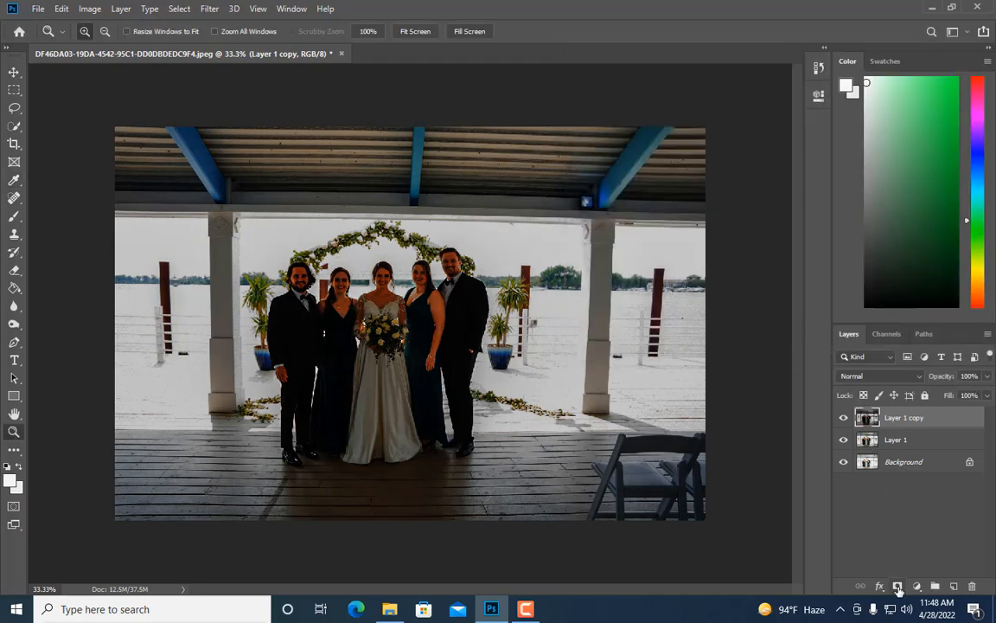
Step: Add a layer mask to the darkened copy, load it as a selection and invert the mask to black
left_click(899, 588)
left_click(899, 419, "ctrl")
key("ctrl+i")
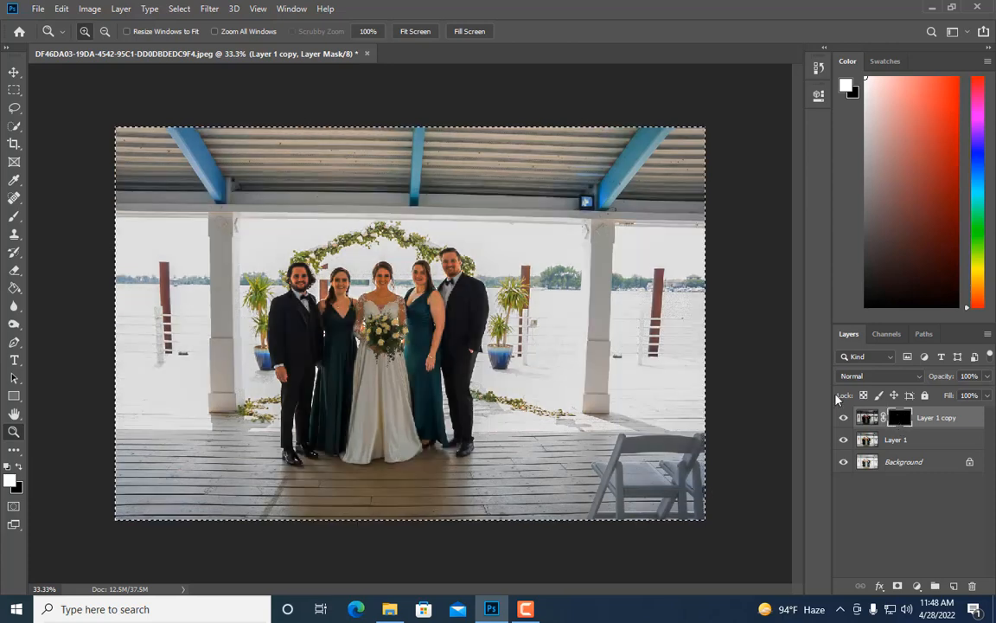
Step: Paint white on the mask with 500 px and 175 px brushes over the sky and water to the group's right
left_click(14, 215)
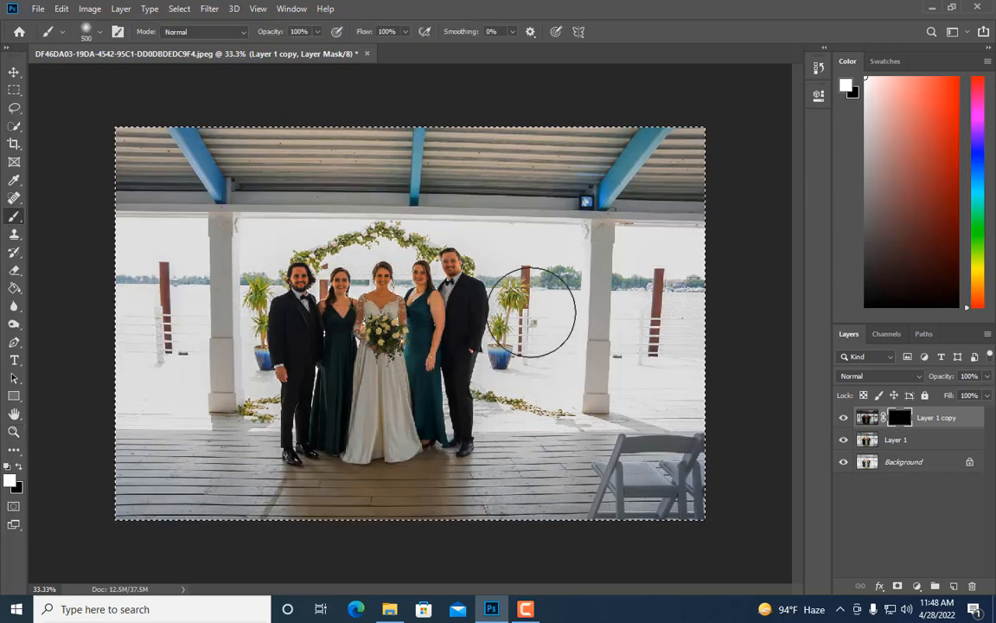
mouse_move(543, 287)
left_mouse_down()
mouse_move(561, 338)
mouse_move(653, 323)
mouse_move(660, 304)
mouse_move(607, 269)
mouse_move(643, 277)
mouse_move(594, 261)
mouse_move(583, 268)
left_mouse_up()
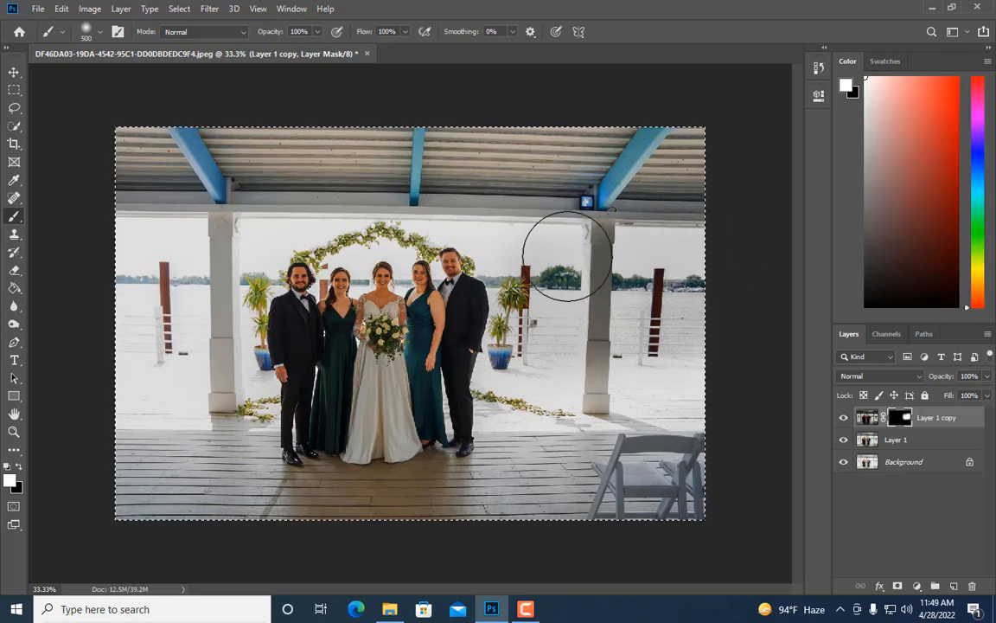
key("bracketleft")
key("bracketleft")
key("bracketleft")
key("bracketleft")
key("bracketleft")
left_click_drag(471, 237, 508, 275)
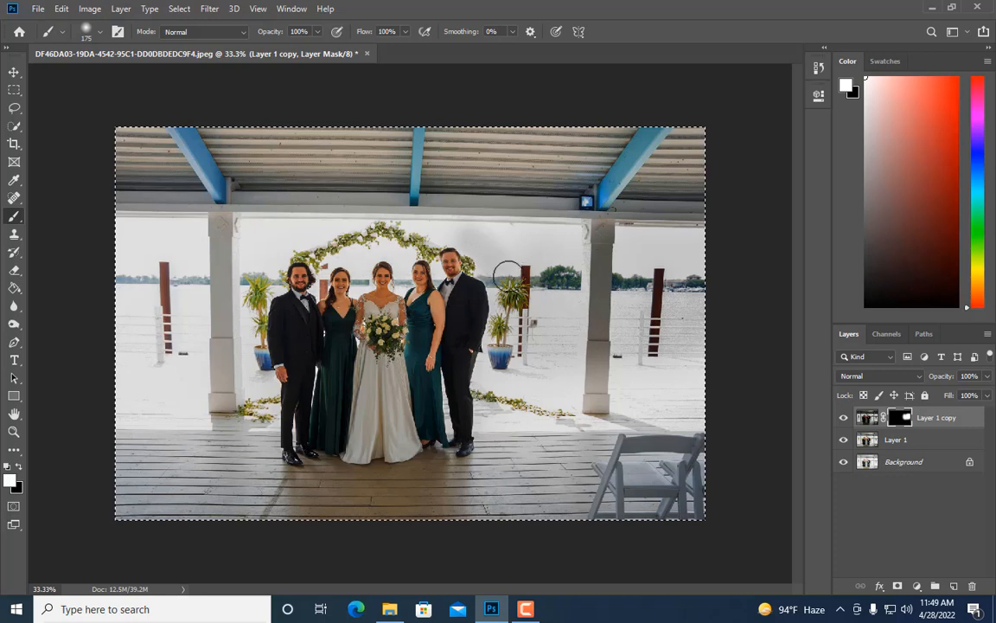
Step: Paint white on the mask along the flower arch and around the left potted plant, reducing the brush to 100 px
mouse_move(480, 238)
left_mouse_down()
mouse_move(510, 228)
mouse_move(314, 231)
mouse_move(405, 238)
mouse_move(284, 238)
mouse_move(267, 251)
mouse_move(258, 240)
mouse_move(253, 280)
mouse_move(271, 283)
left_mouse_up()
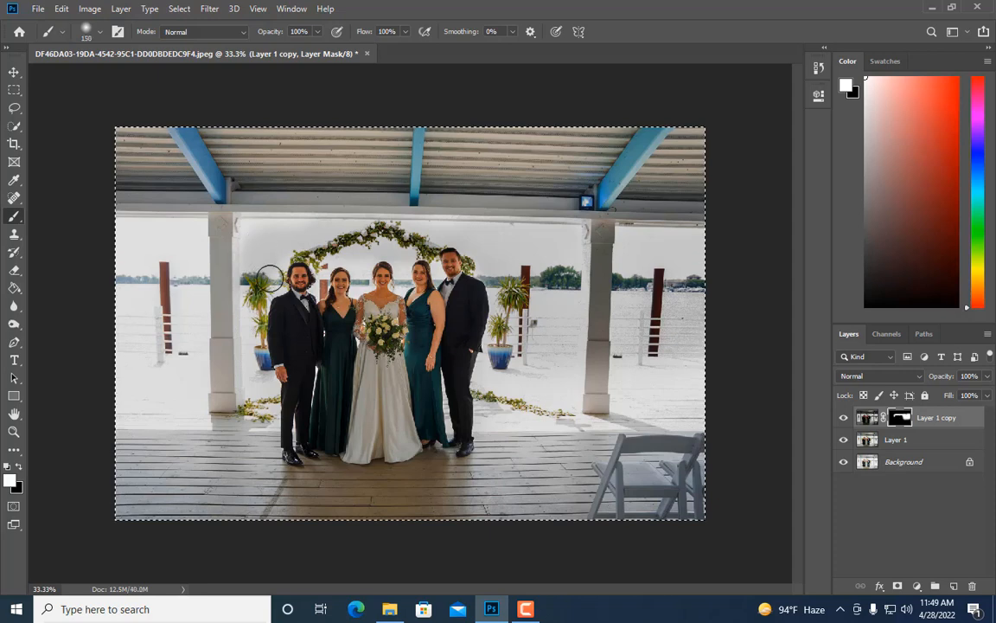
key("bracketleft")
key("bracketleft")
key("bracketleft")
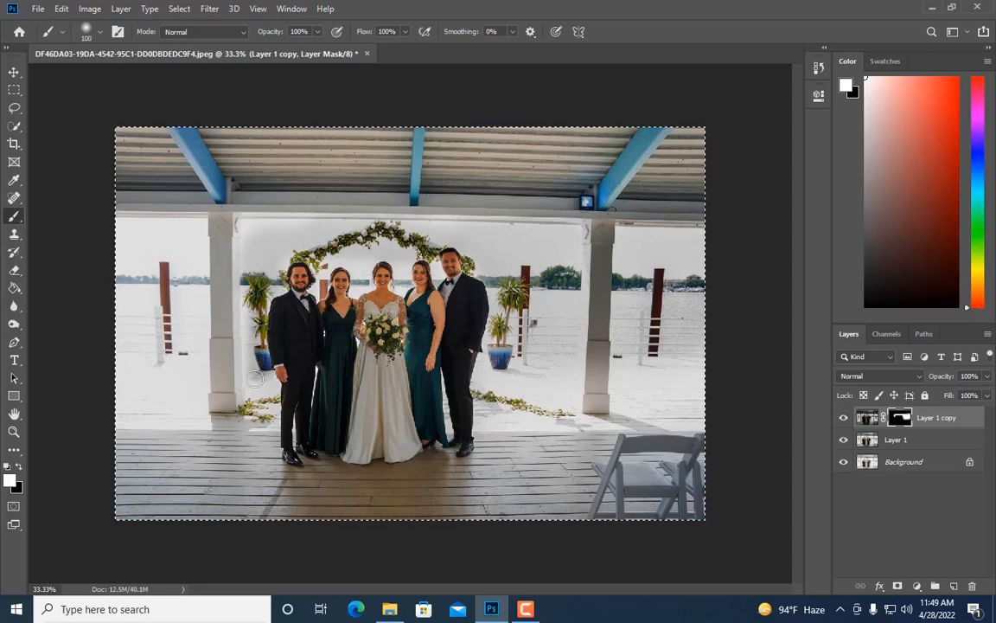
left_click_drag(267, 388, 255, 389)
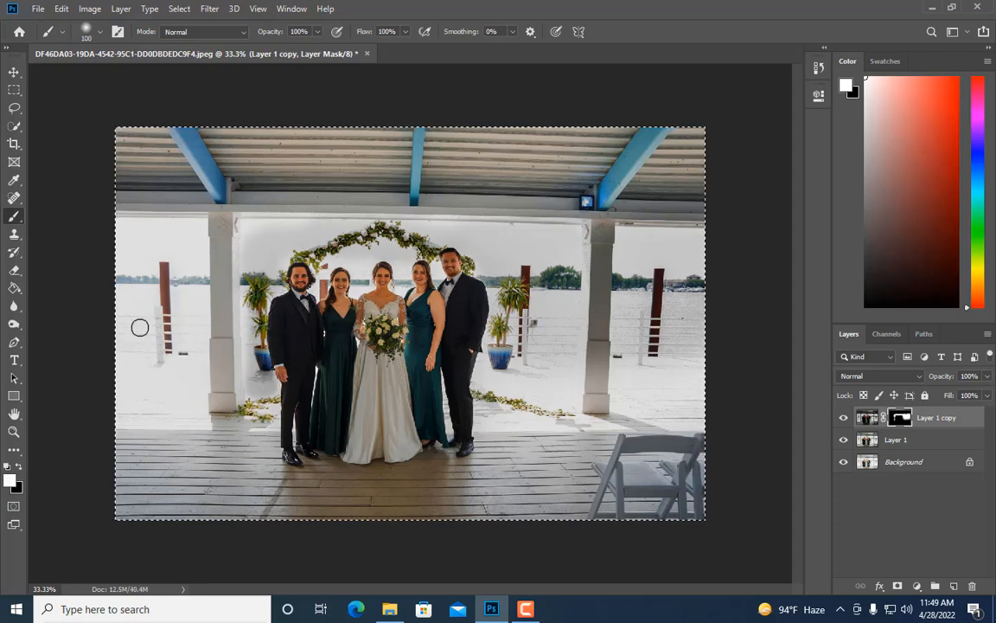
Step: Paint the mask white over the sky and water beyond the left pillar with up to a 300 px brush, then reduce it to 175 px
key("bracketright")
key("bracketright")
key("bracketright")
key("bracketright")
mouse_move(126, 231)
left_mouse_down()
mouse_move(189, 235)
mouse_move(183, 349)
mouse_move(112, 350)
mouse_move(147, 290)
mouse_move(118, 257)
mouse_move(147, 294)
mouse_move(177, 271)
mouse_move(143, 253)
mouse_move(182, 242)
left_mouse_up()
key("bracketright")
key("bracketright")
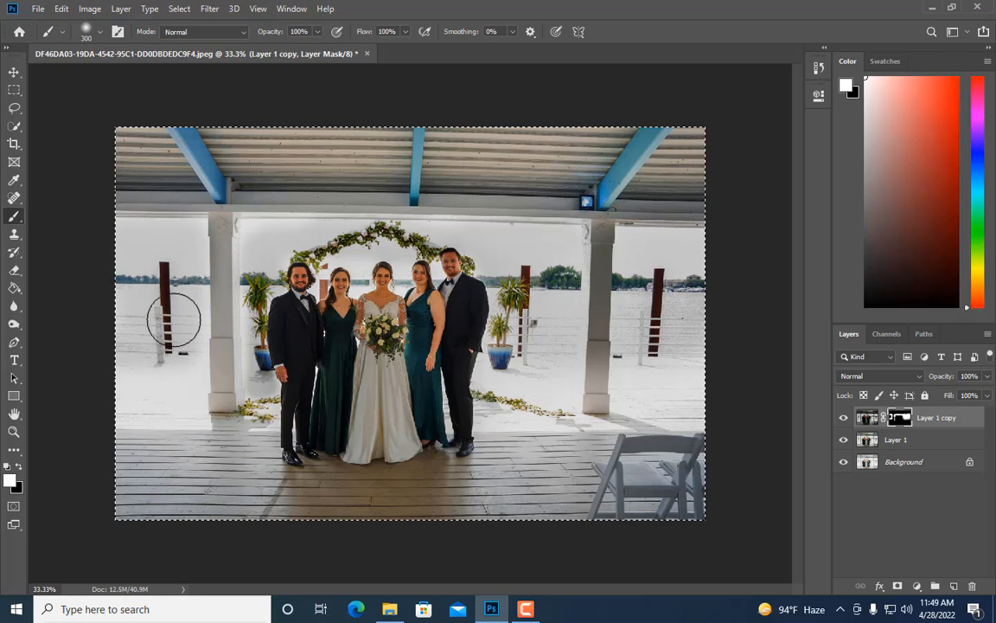
key("bracketright")
key("bracketleft")
key("bracketleft")
key("bracketleft")
key("bracketleft")
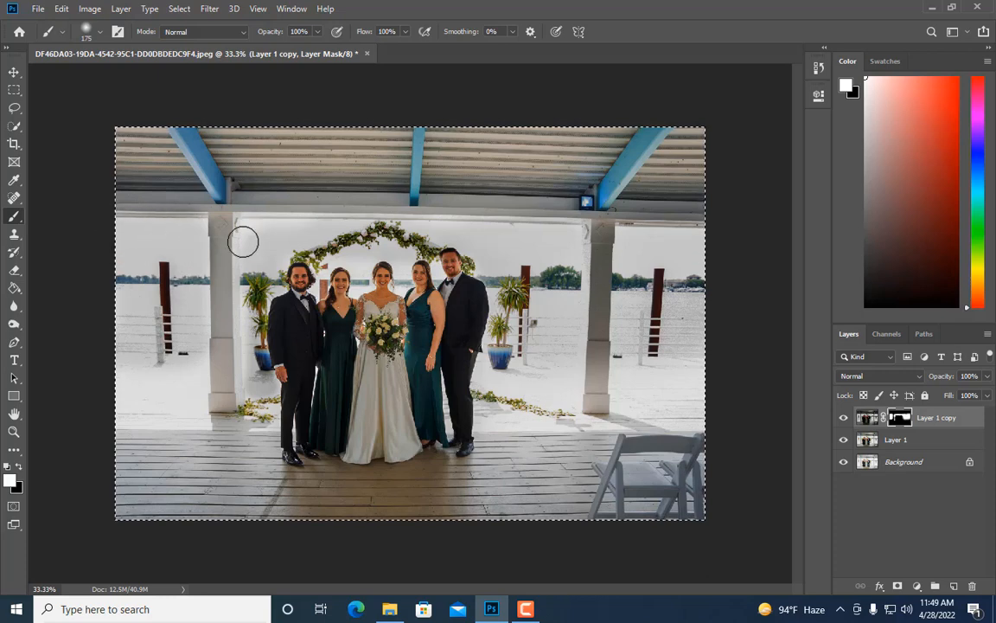
Step: Reduce the brush to 70 px for refining the mask around the right potted plant and the man beside it
key("bracketright")
key("bracketright")
key("bracketright")
key("bracketright")
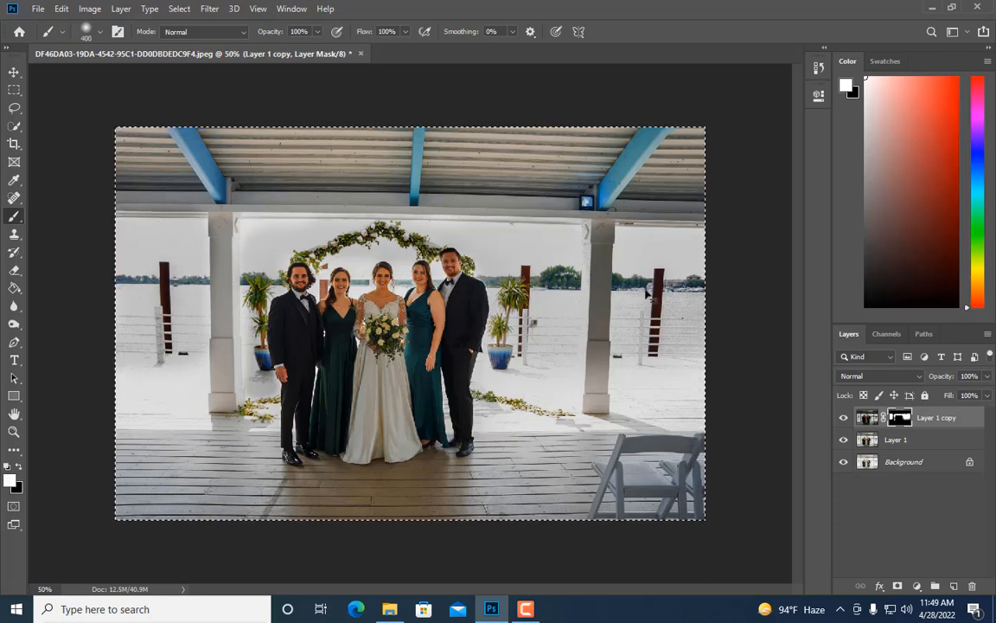
key("ctrl+plus")
scroll(646, 289, "up", 2)
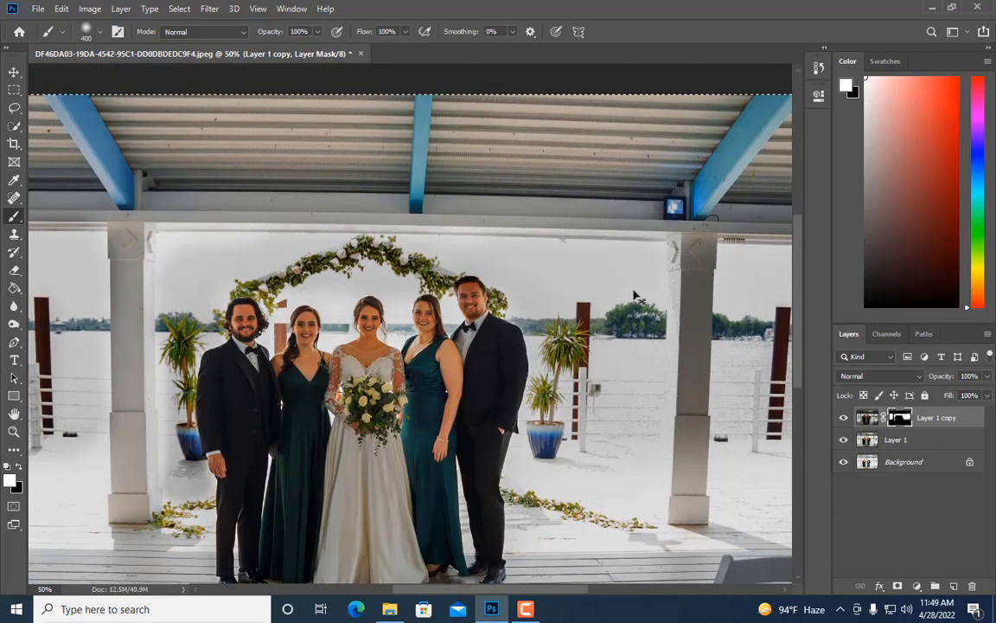
key("bracketleft")
key("bracketleft")
key("bracketleft")
key("bracketleft")
key("bracketleft")
key("bracketleft")
key("bracketleft")
key("bracketleft")
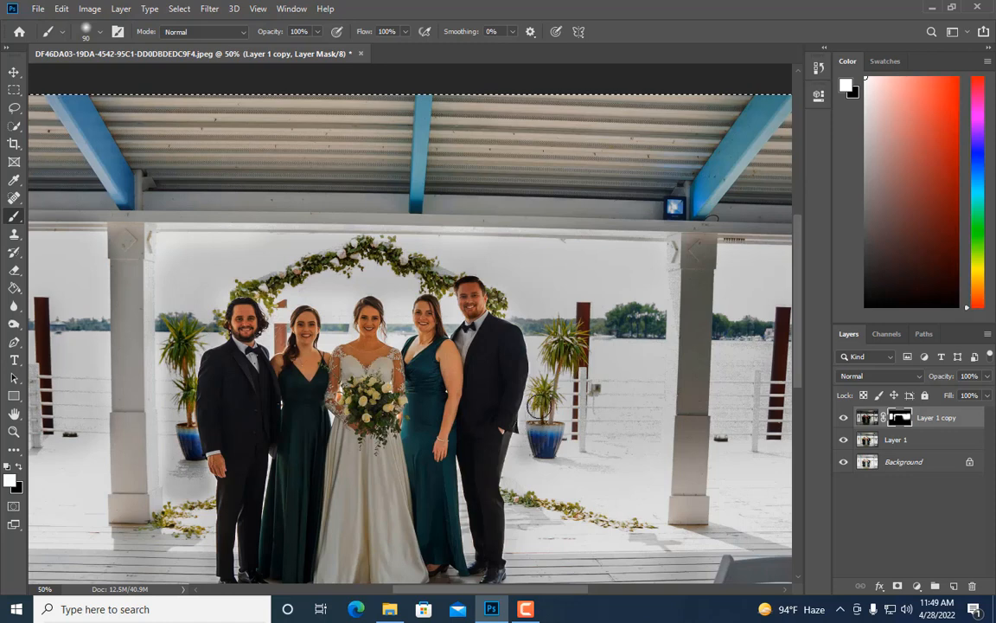
key("bracketleft")
key("bracketleft")
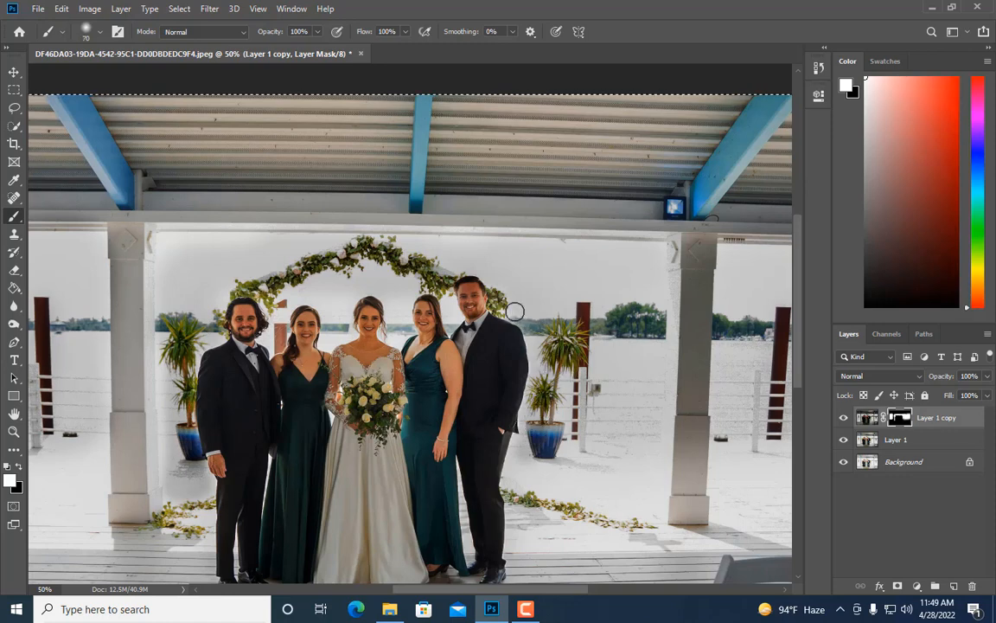
Step: Enlarge the mask brush to 175 px for the deck between the right potted plant and the right pillar
key("bracketright")
key("bracketright")
key("bracketright")
key("bracketright")
key("bracketright")
key("bracketright")
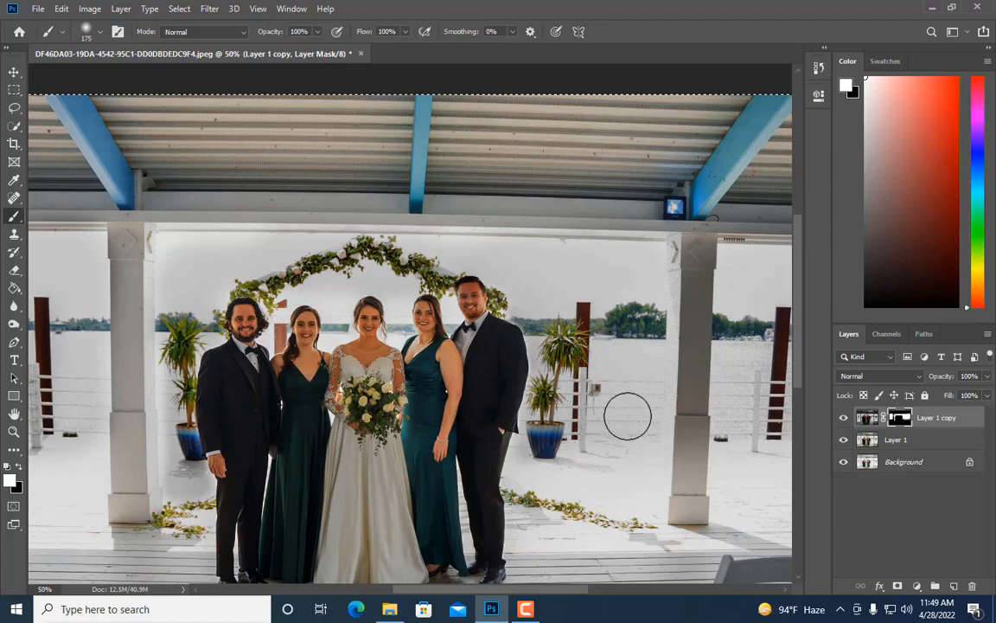
Step: Paint the mask white beside the bride's head and over the brown post with a 70 px brush, and along the flower arch at 100 px
key("ctrl+plus")
key("ctrl+plus")
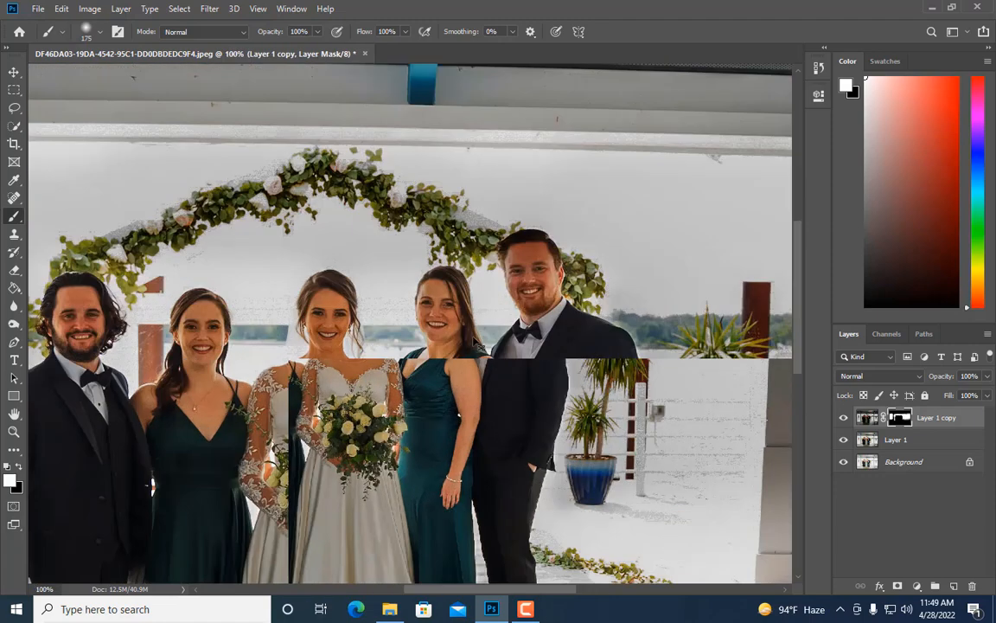
key("bracketleft")
key("bracketleft")
key("bracketleft")
key("bracketleft")
key("bracketleft")
key("bracketleft")
key("bracketleft")
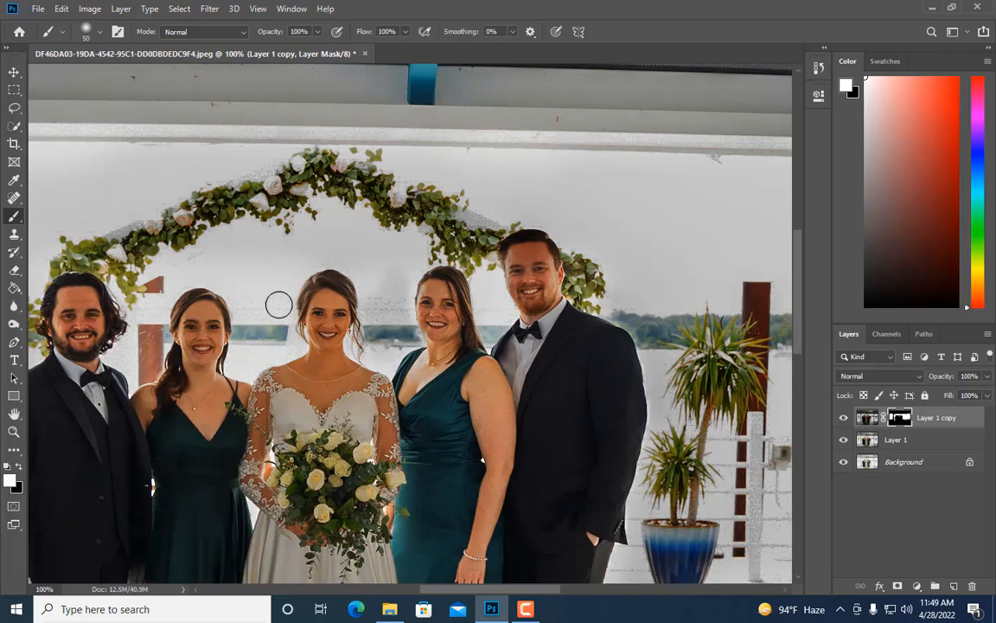
key("bracketright")
mouse_move(277, 307)
left_mouse_down()
mouse_move(259, 342)
mouse_move(245, 332)
mouse_move(231, 279)
left_mouse_up()
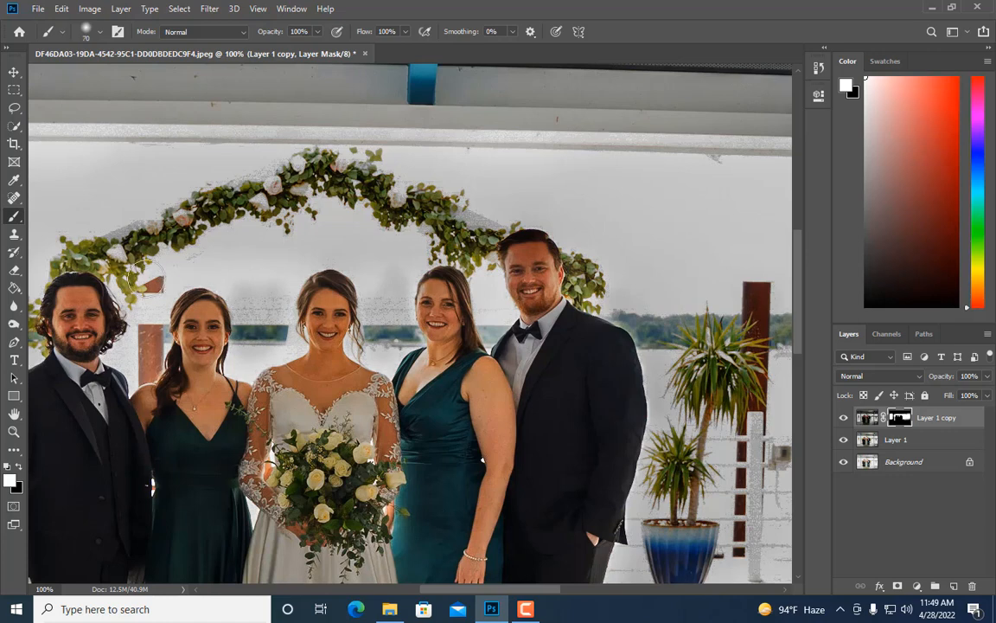
mouse_move(146, 276)
left_mouse_down()
mouse_move(130, 273)
mouse_move(128, 353)
left_mouse_up()
key("bracketleft")
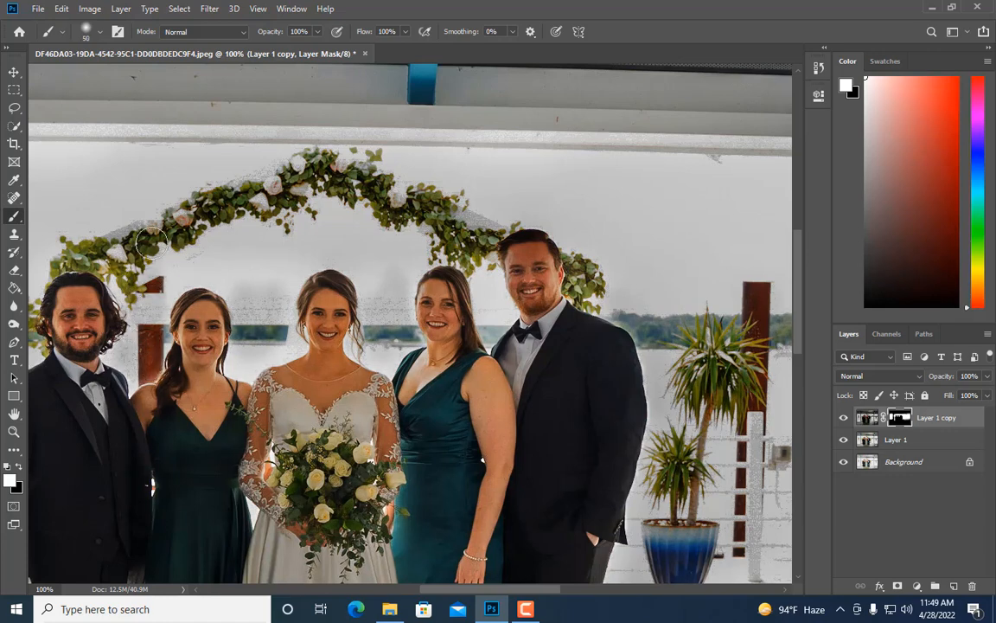
mouse_move(267, 182)
left_mouse_down()
mouse_move(354, 164)
mouse_move(421, 208)
left_mouse_up()
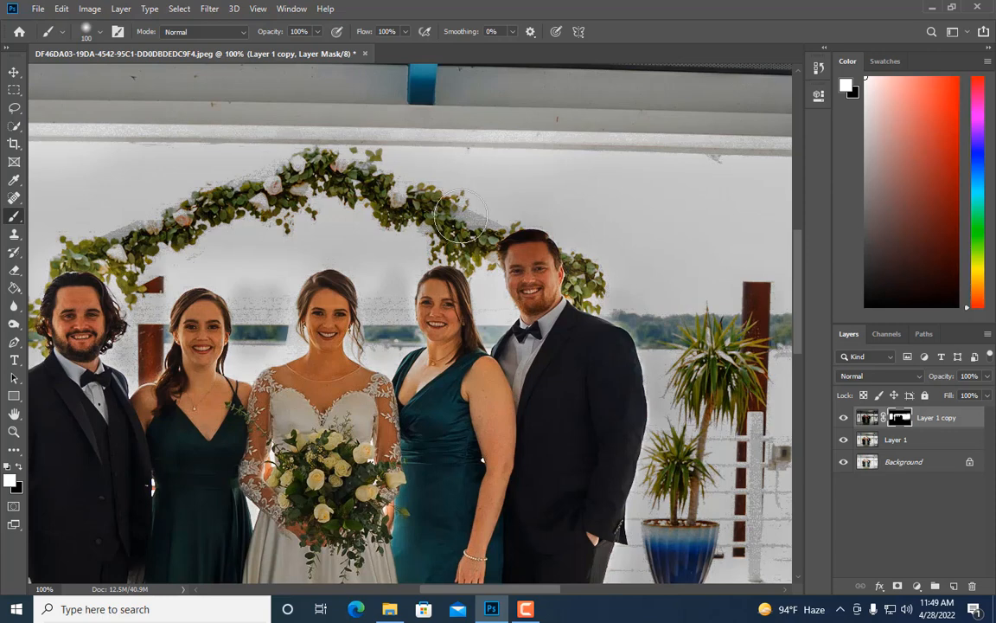
Step: Switch to the Eraser and set its tip size to 40 px for the mask
left_click(15, 270)
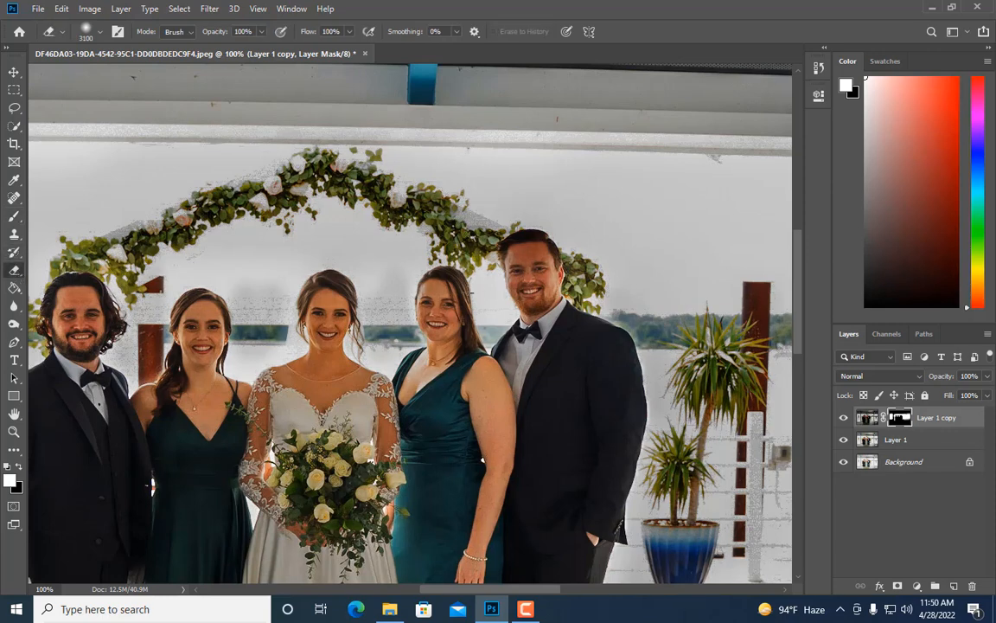
right_click(530, 268)
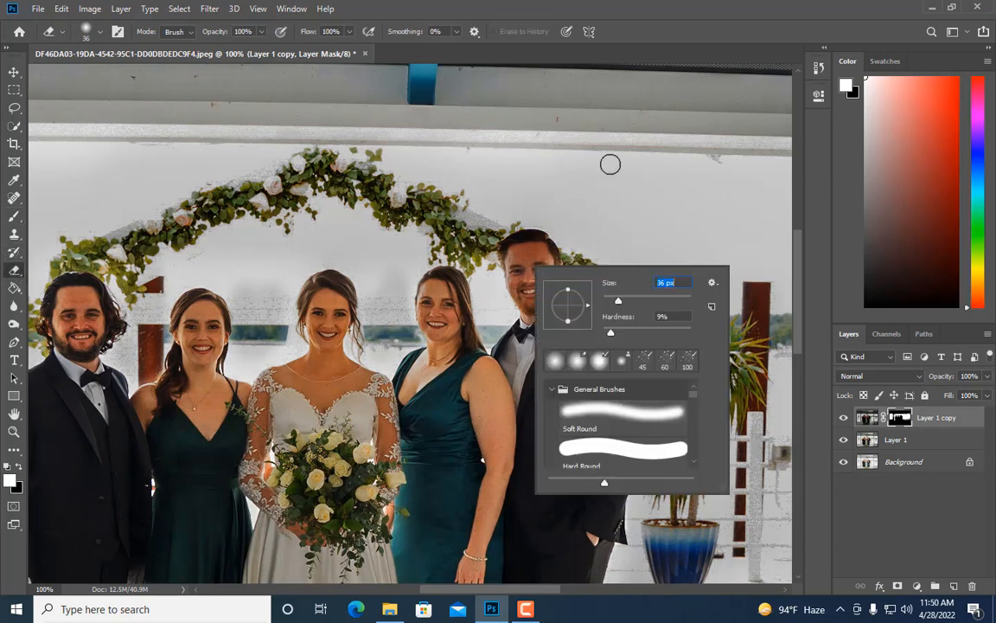
key("Return")
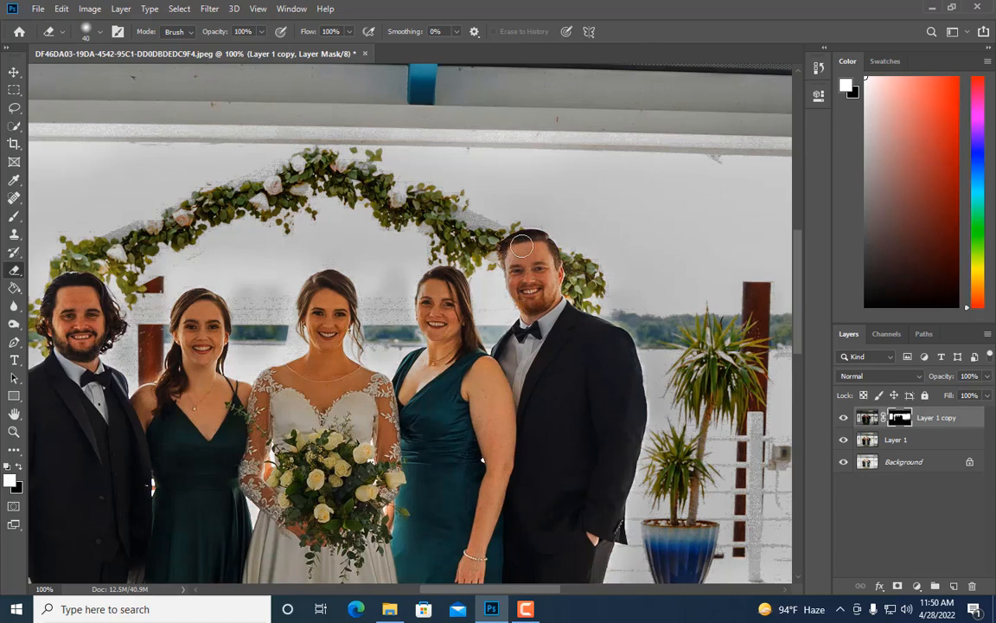
Step: Toggle the visibility of Layer 1 copy to compare the photo with and without the darkened background
key("ctrl+minus")
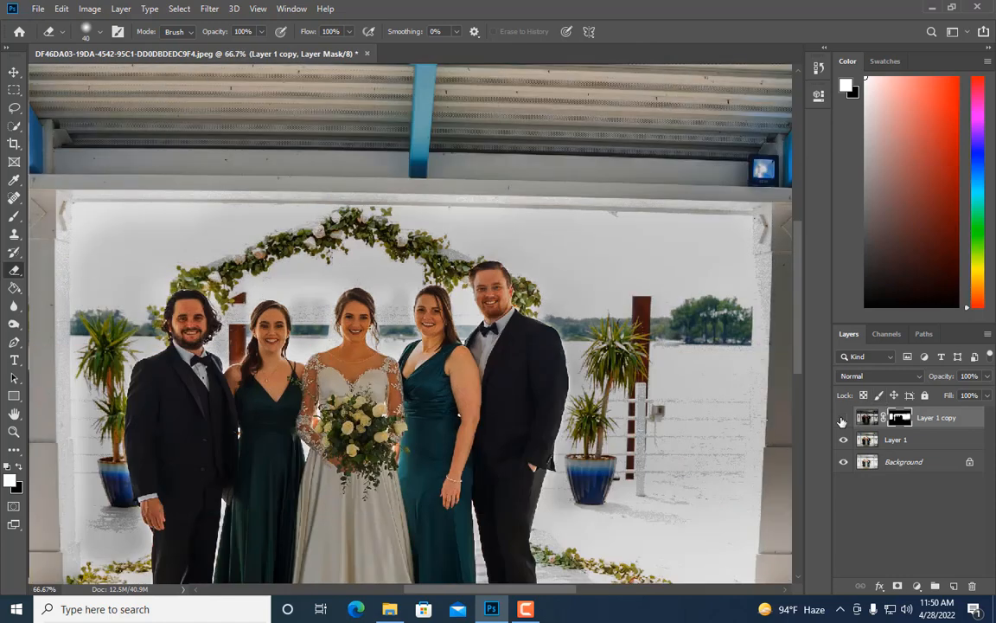
left_click(843, 419)
left_click(844, 419)
left_click(843, 418)
left_click(843, 418)
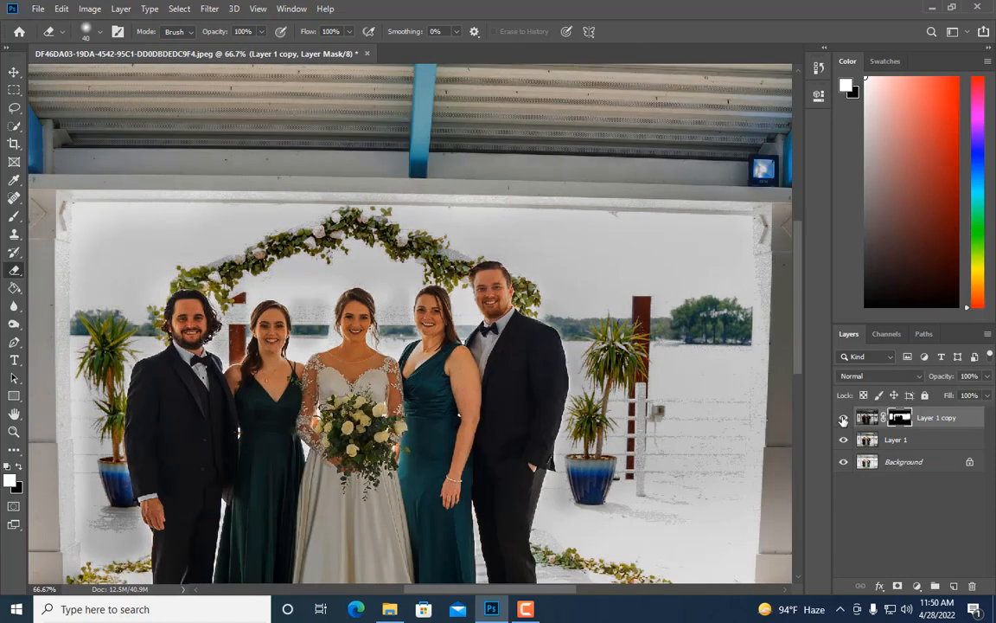
Step: Lower the opacity of Layer 1 copy to 79% and check the effect by hiding and showing the layer
key("ctrl+minus")
left_click_drag(986, 377, 974, 395)
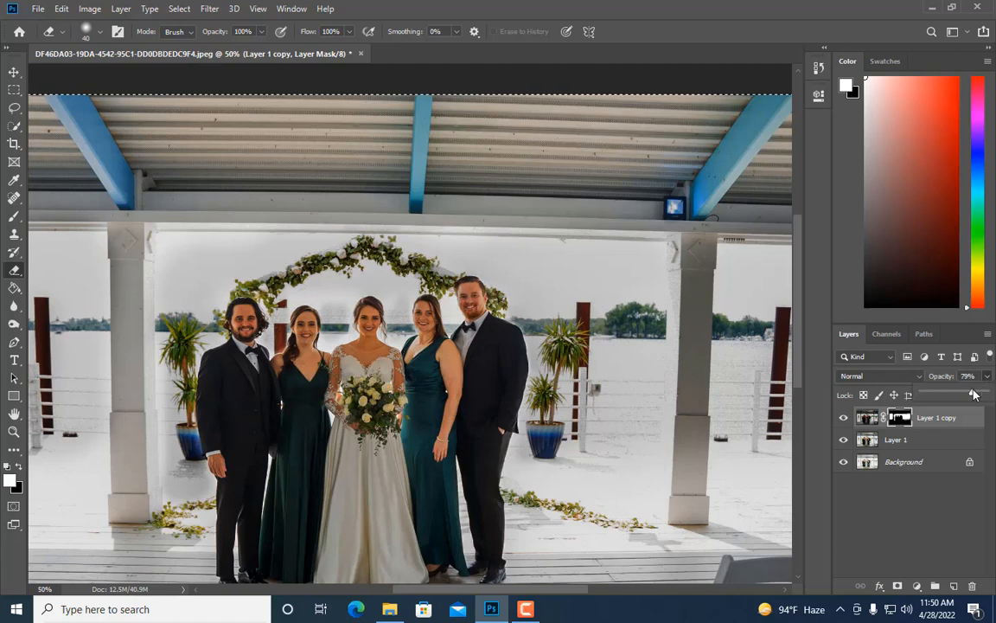
left_click(843, 418)
left_click(844, 419)
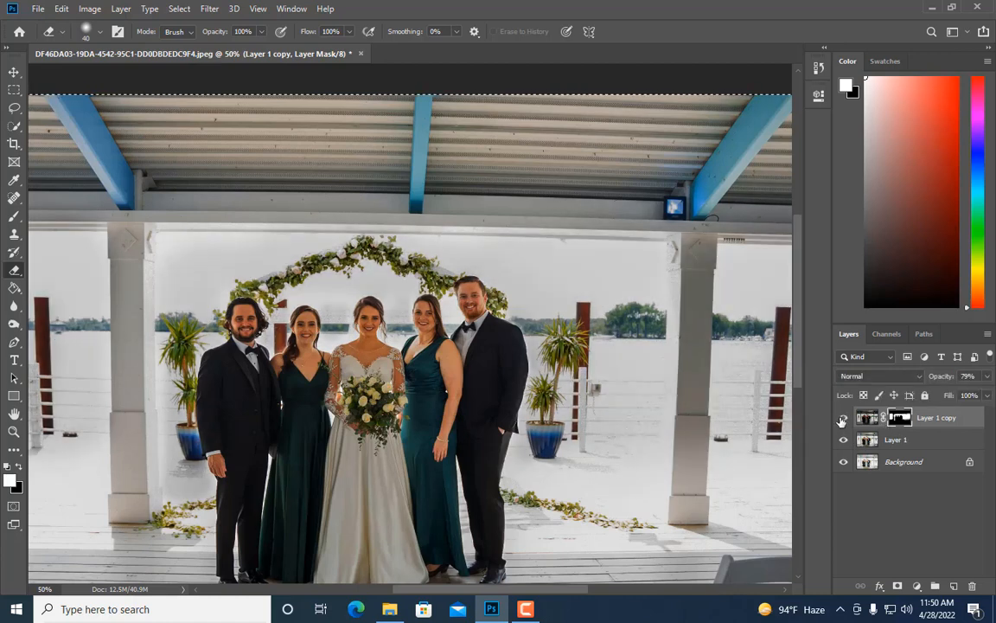
left_click(843, 419)
left_click(844, 419)
left_click(843, 419)
left_click(843, 419)
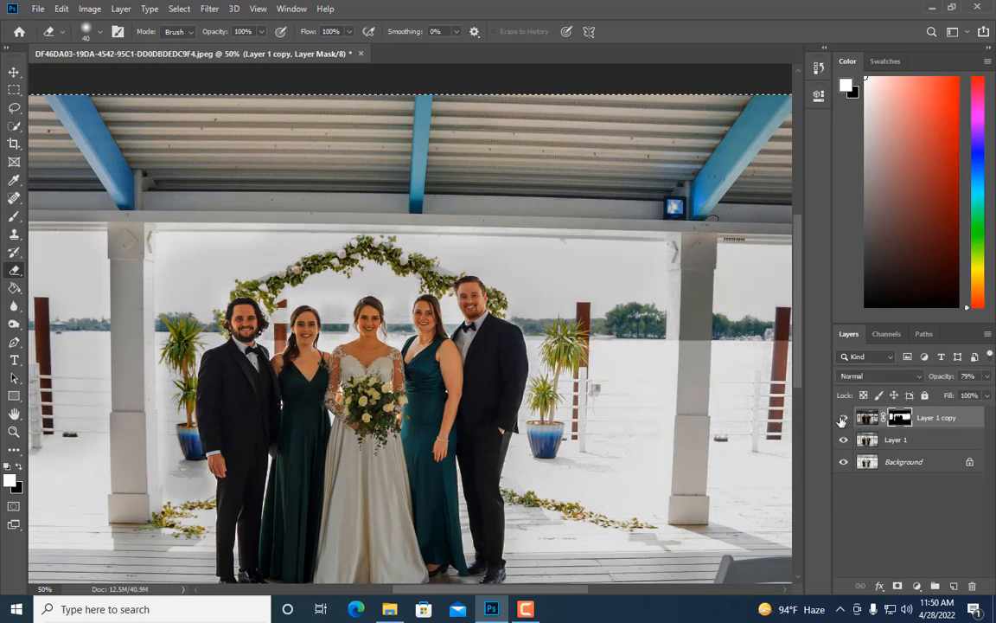
Step: Paint white on the mask over the bright deck around the right pillar with the Brush, varying its size between 150 and 250 px
left_click(15, 219)
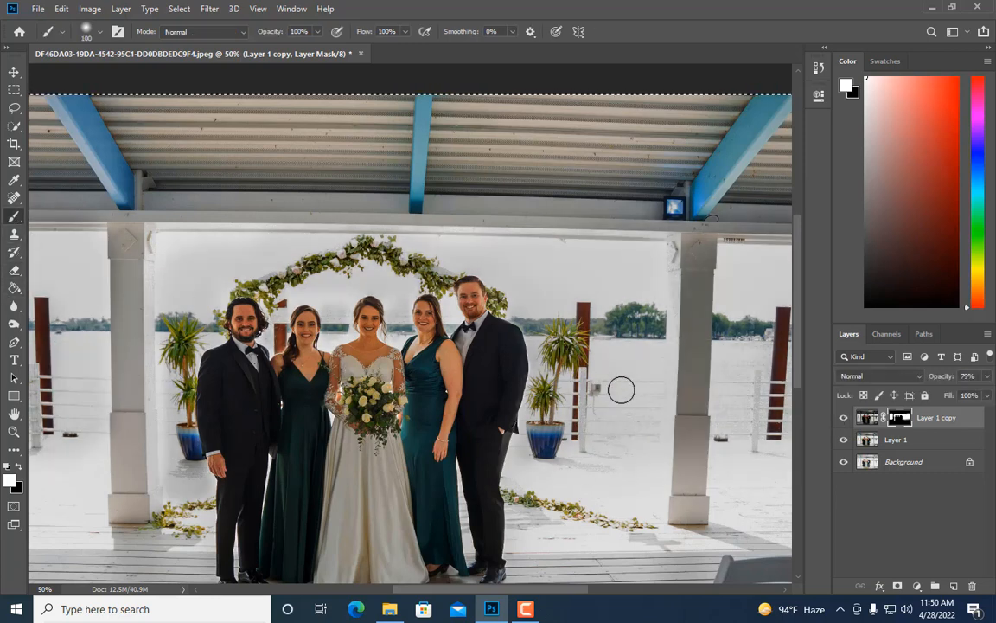
scroll(589, 413, "down", 2)
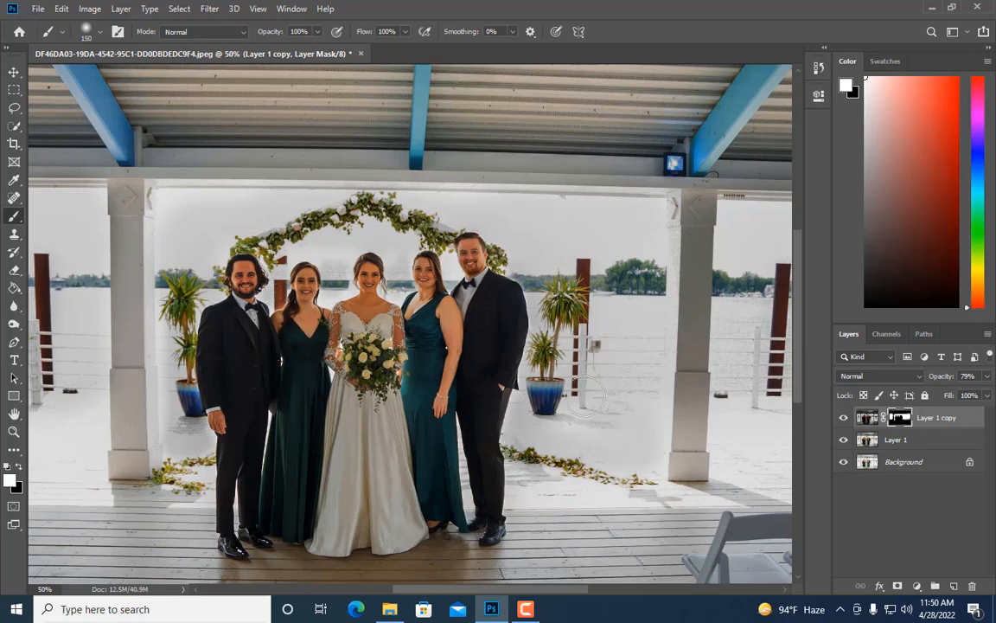
key("ctrl+minus")
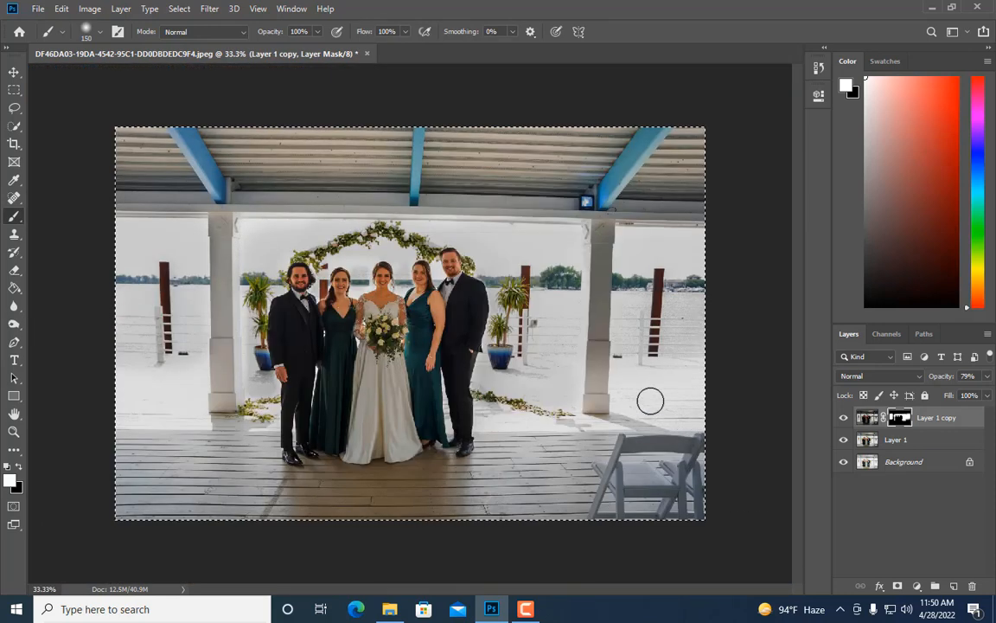
key("bracketright")
key("bracketright")
key("bracketright")
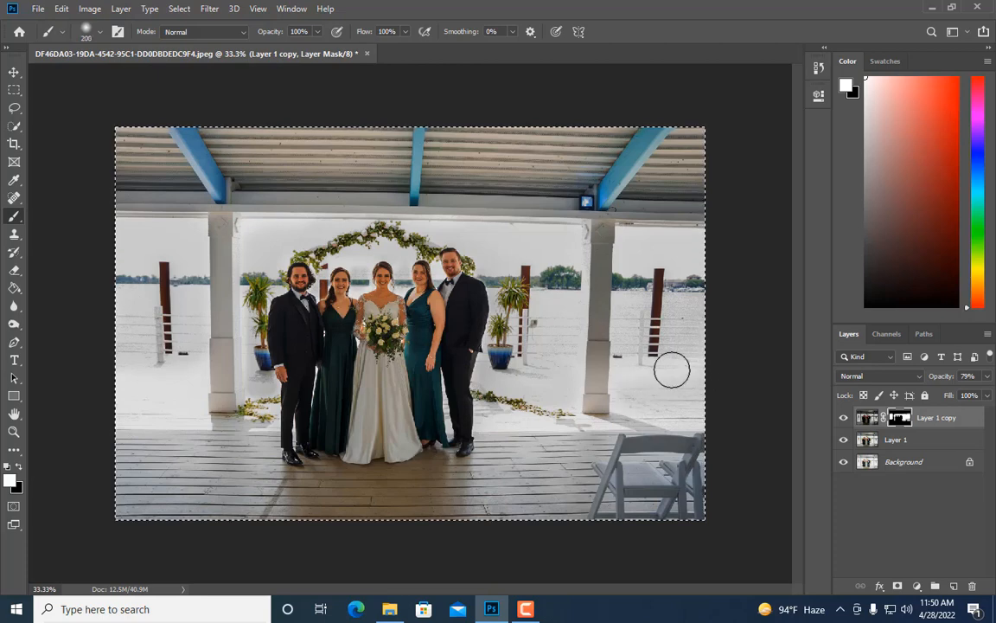
key("bracketleft")
key("bracketleft")
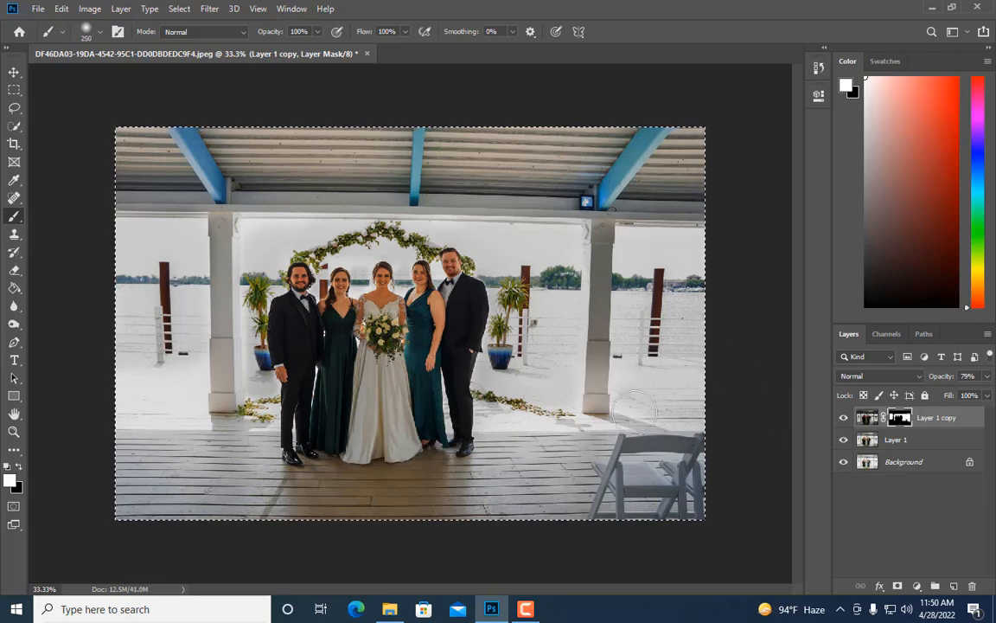
key("bracketleft")
key("bracketleft")
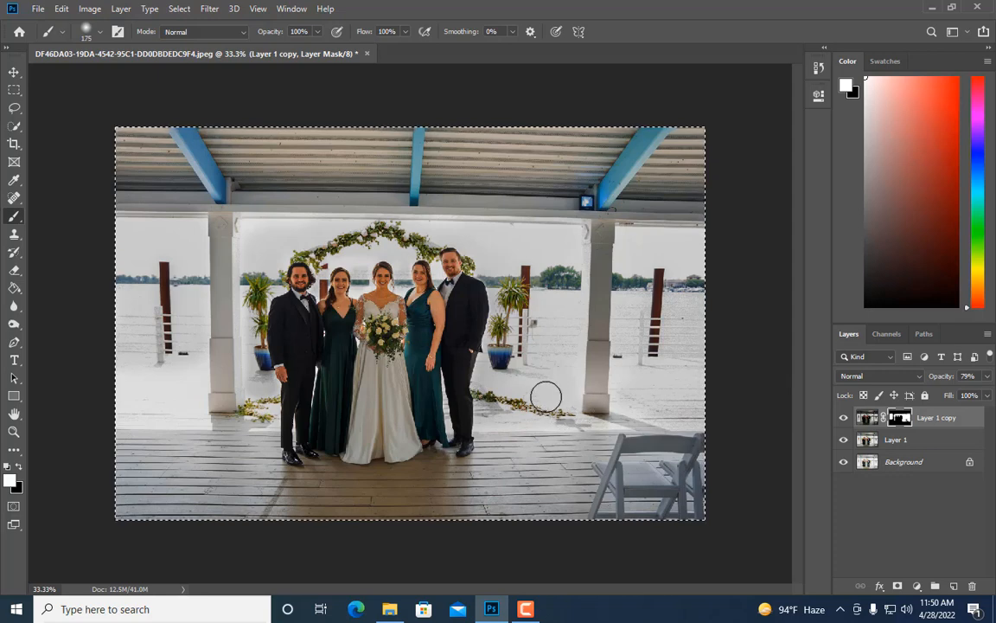
Step: Enlarge the brush to 400 px and paint the mask white over both pillars and the adjoining background
key("bracketright")
key("bracketright")
key("bracketright")
key("bracketright")
key("bracketright")
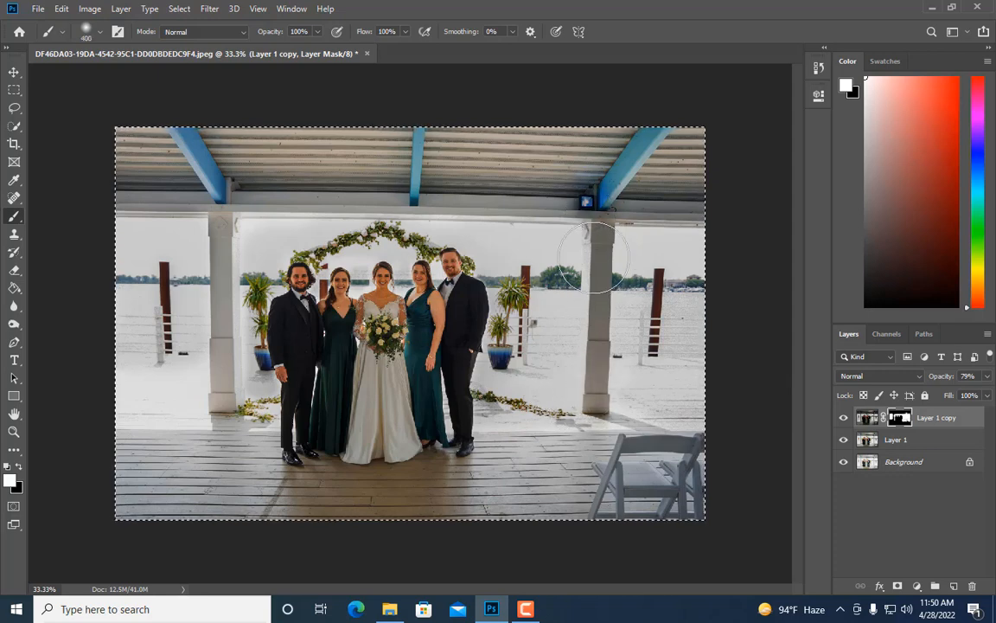
key("bracketright")
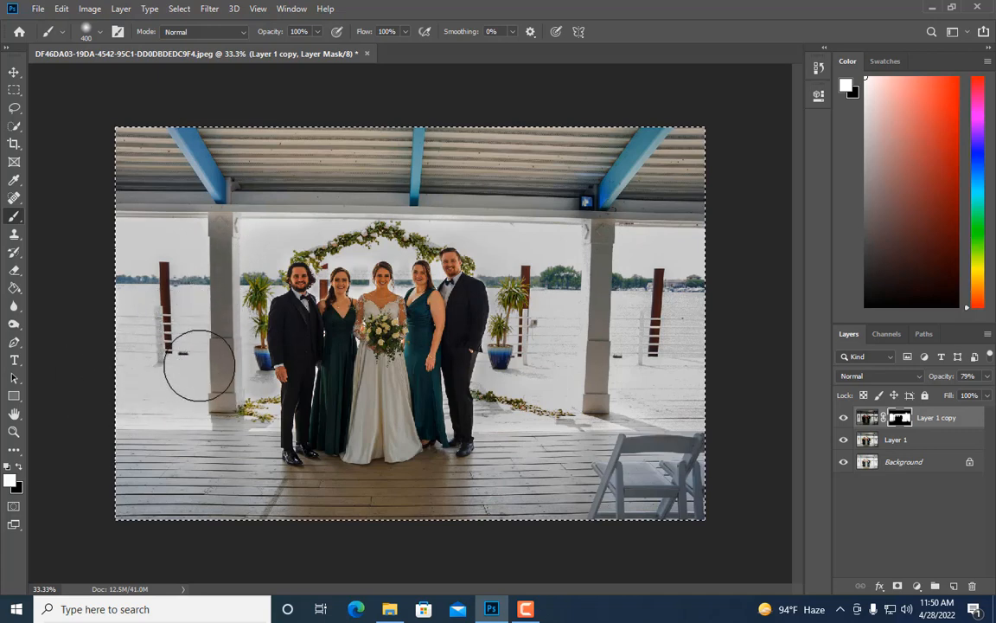
Step: Continue painting the mask white along the pillars and overhead beam with 200 px and 300 px brushes
key("bracketleft")
key("bracketleft")
key("bracketleft")
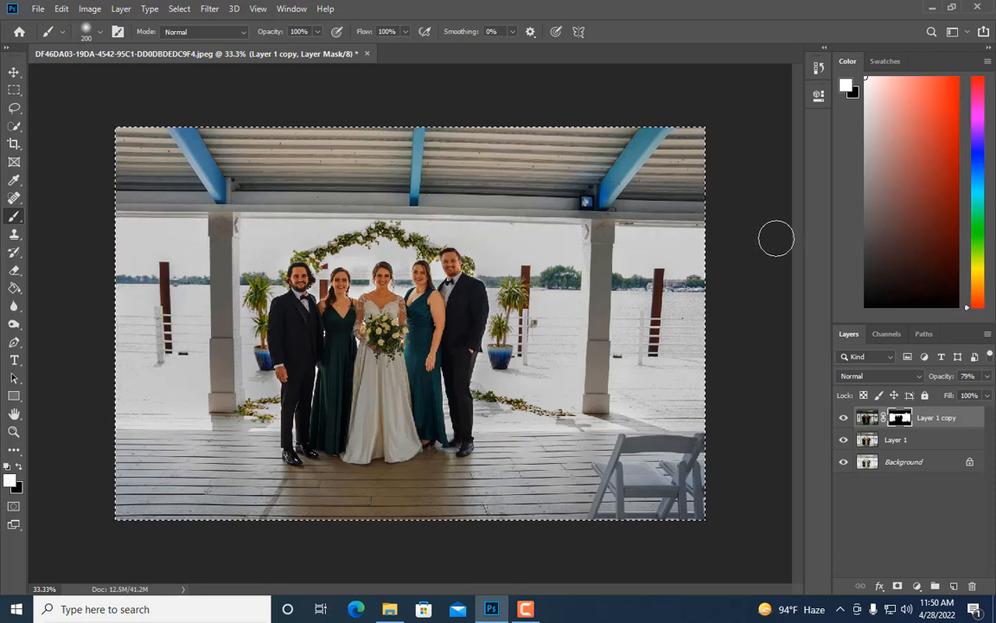
key("bracketright")
key("bracketright")
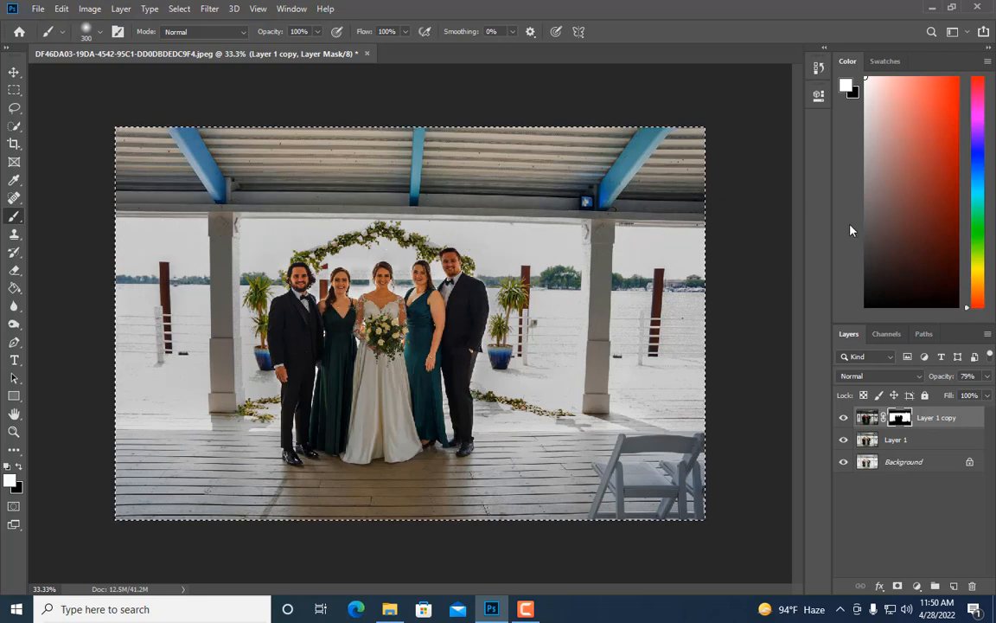
Step: Try to select the roof and overhead beam with a rectangular marquee across the photo's full width
left_click(14, 90)
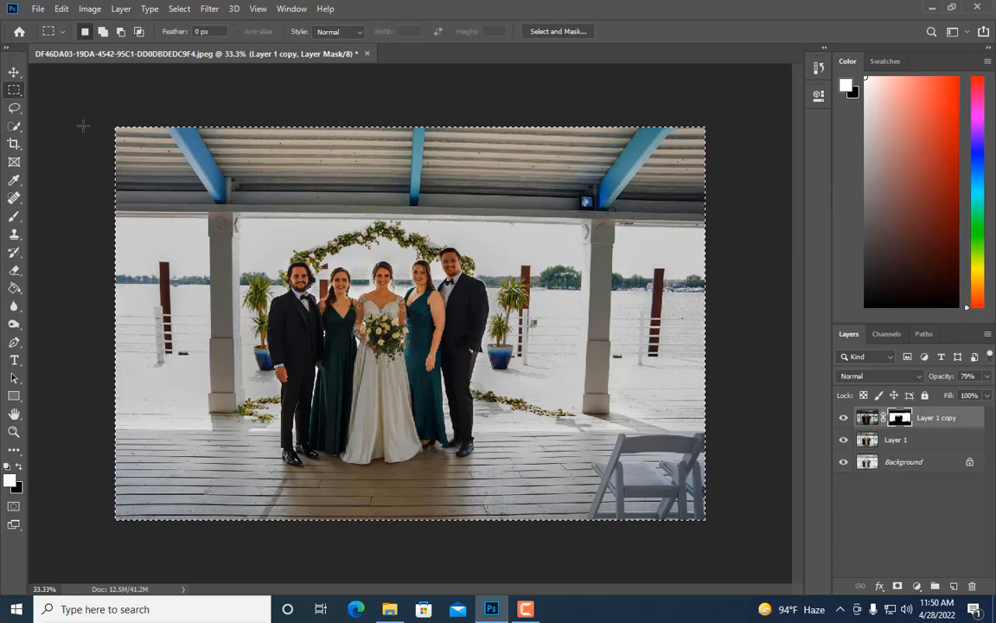
left_click(83, 126)
left_click_drag(76, 90, 769, 226)
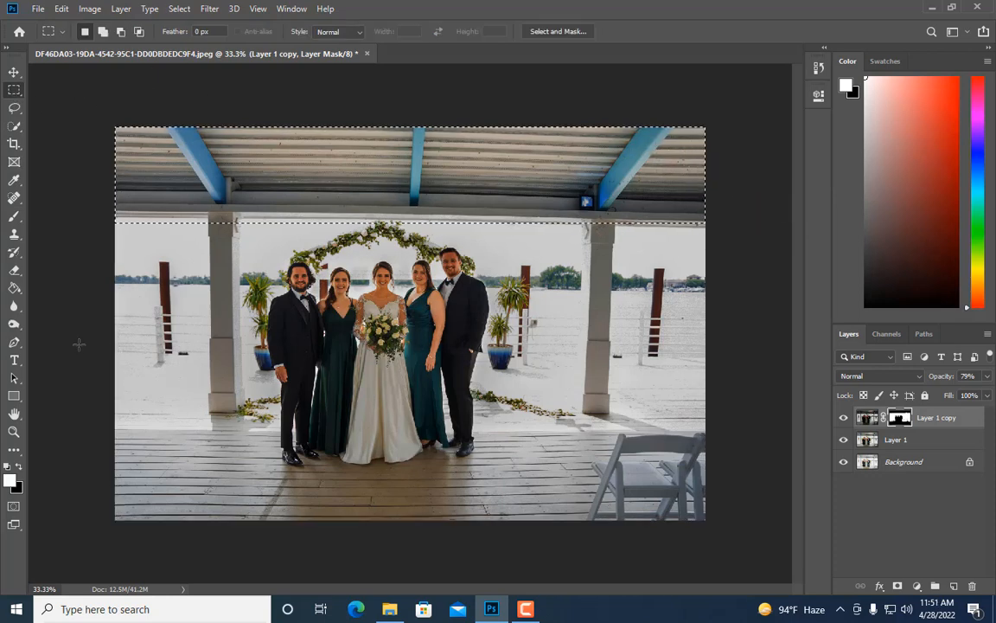
Step: Draw a Pen path along the lower edge of the overhead beam and around the roof beyond the photo's edges
left_click(13, 342)
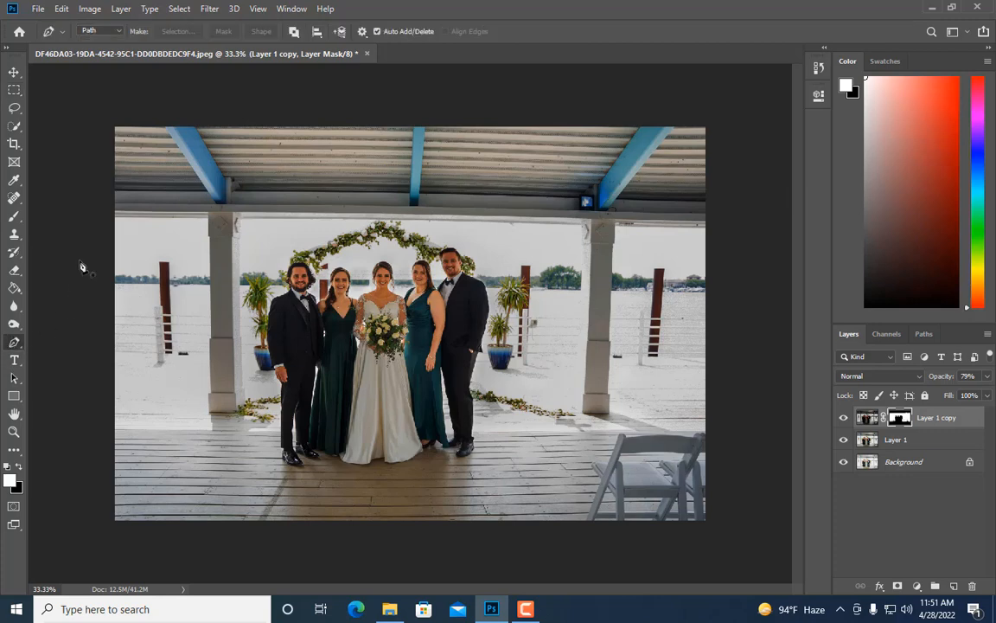
left_click(115, 216)
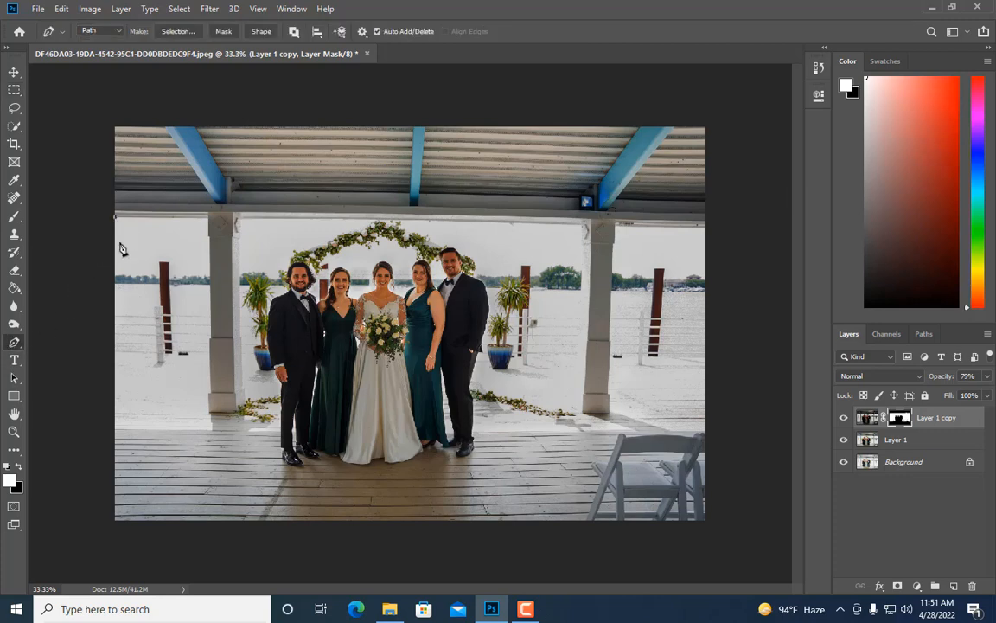
left_click(719, 230)
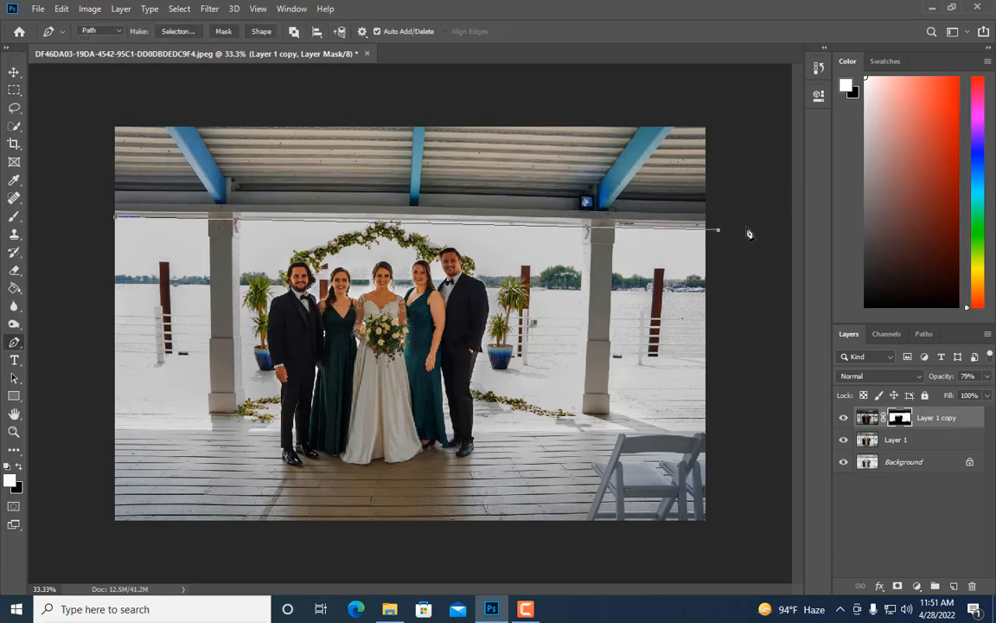
left_click(717, 110)
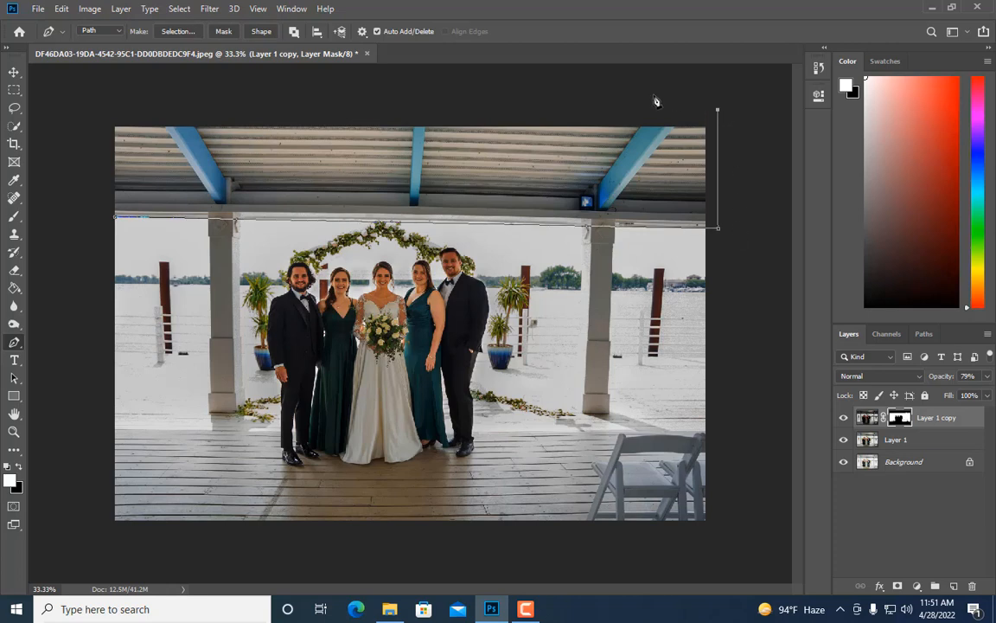
left_click(84, 109)
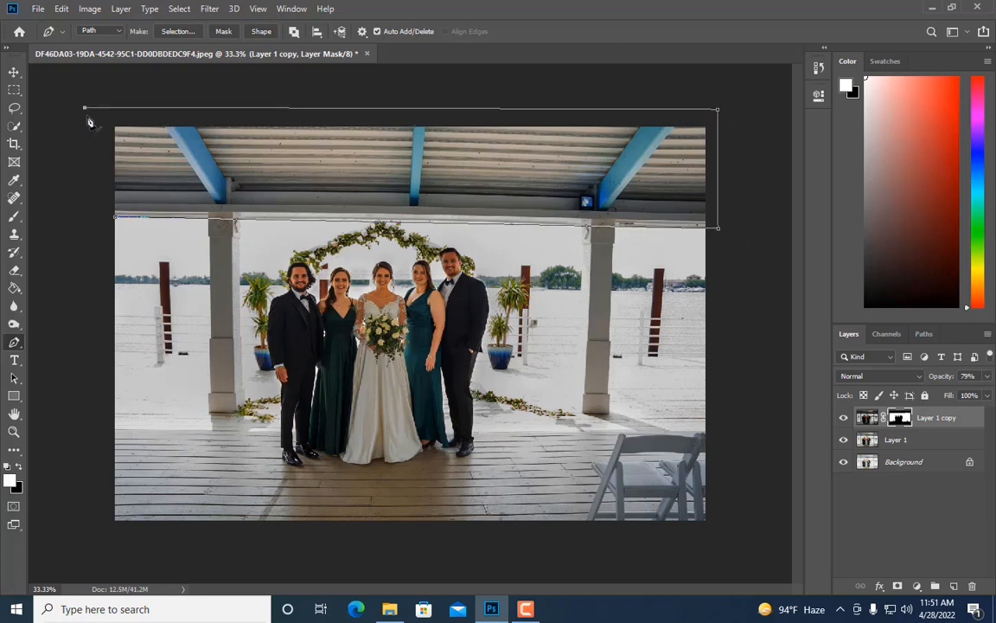
left_click(102, 215)
Step: Make a selection from the roof path with a 0 pixel feather, clear the mask to black inside it, and deselect
right_click(144, 213)
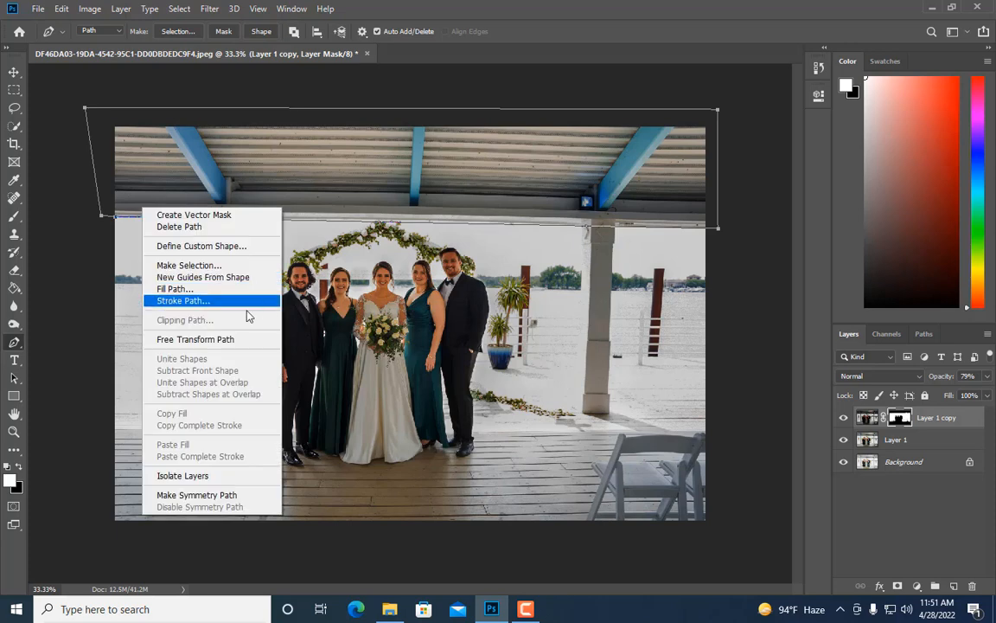
left_click(186, 265)
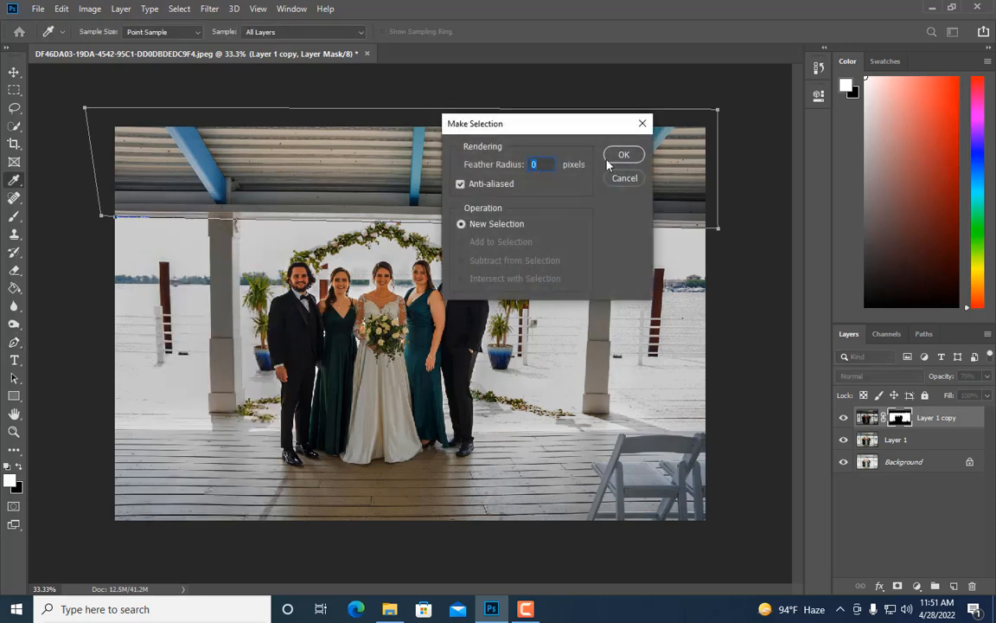
key("Return")
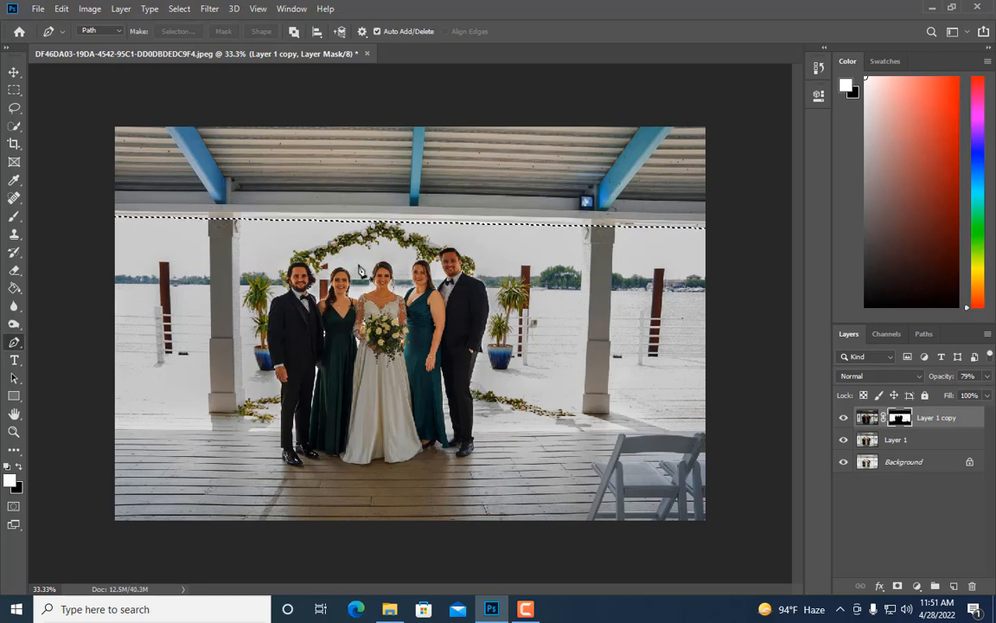
left_click(14, 90)
left_click(130, 129)
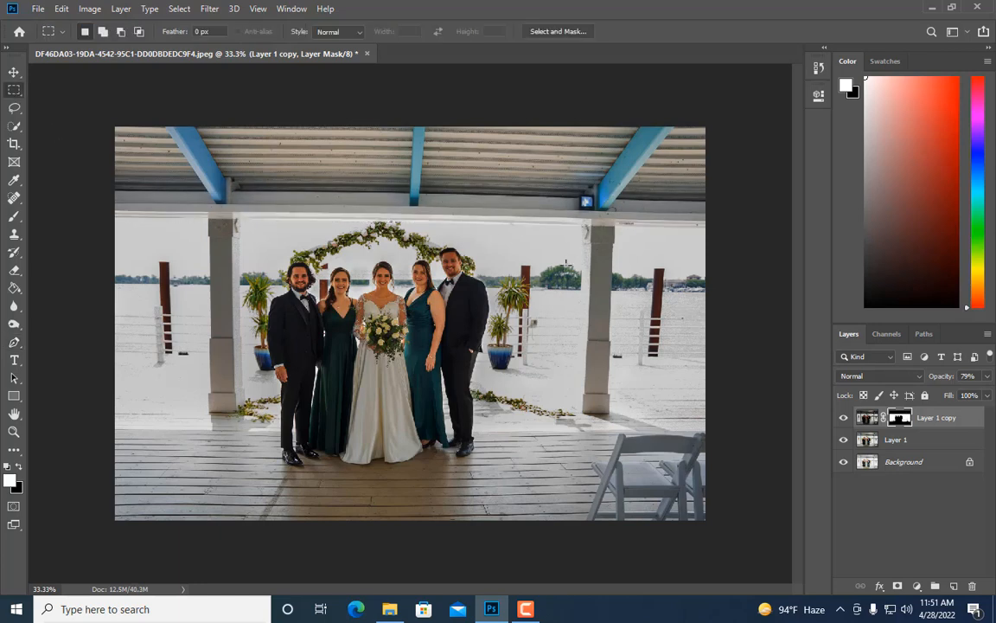
Step: Compare the photo with Layer 1 copy shown and hidden, examining the whole scene and the group up close
key("ctrl+plus")
left_click_drag(799, 382, 813, 367)
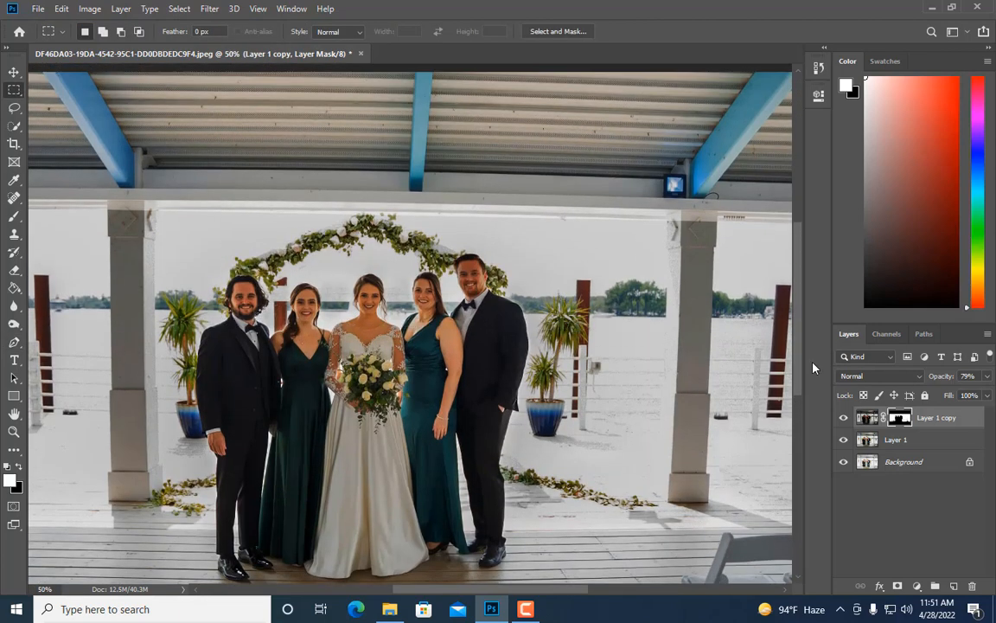
left_click(843, 419)
left_click(843, 419)
left_click(844, 420)
left_click(843, 419)
left_click(843, 419)
left_click(843, 418)
key("ctrl+plus")
left_click(843, 419)
key("ctrl+plus")
left_click(843, 418)
left_click(843, 419)
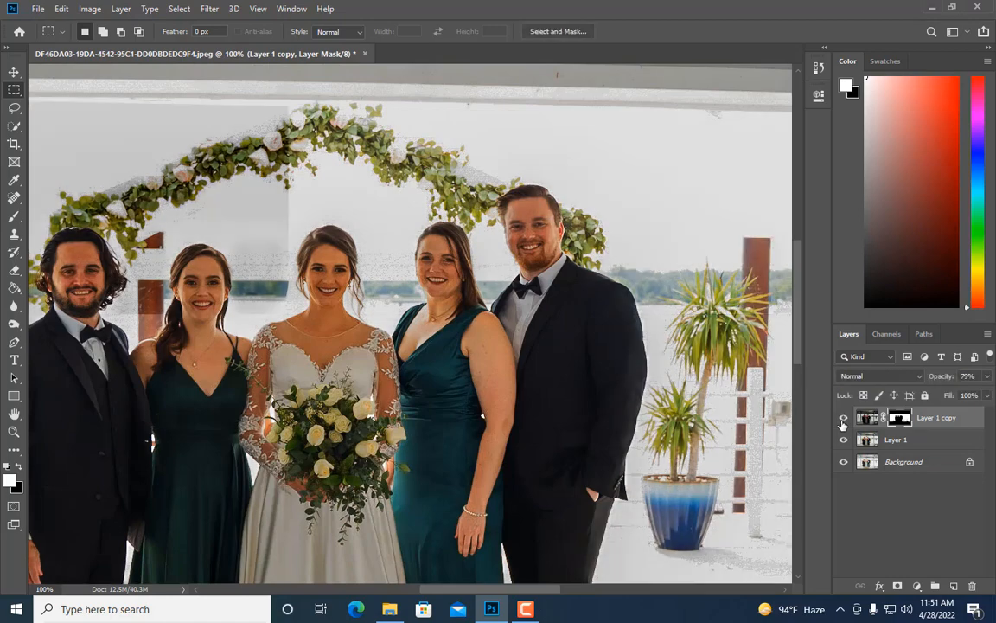
left_click(843, 419)
left_click(844, 419)
key("ctrl+minus")
key("ctrl+minus")
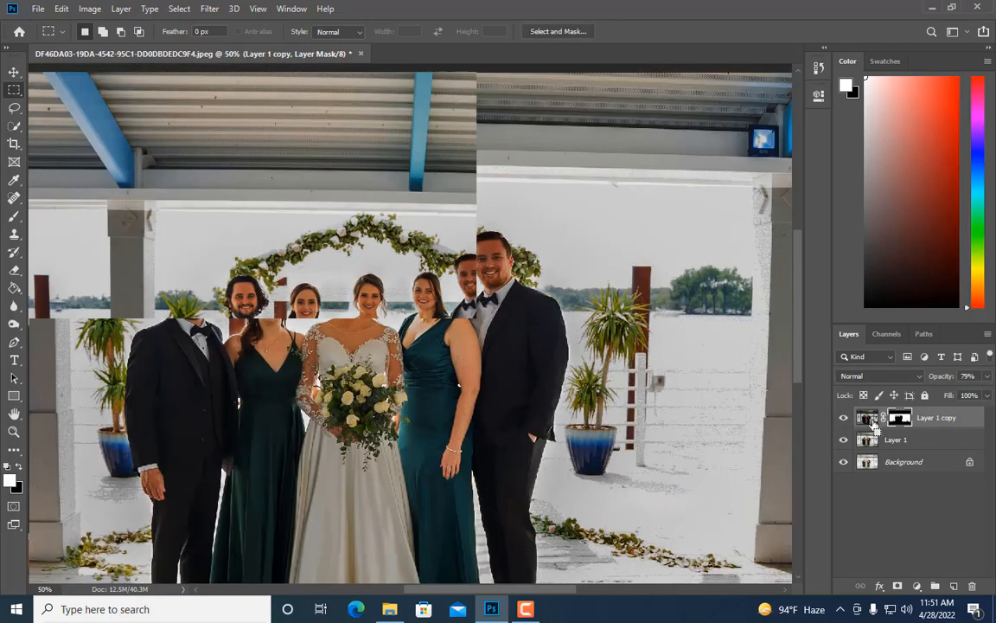
left_click(843, 419)
Step: Adjust Hue/Saturation on the image of Layer 1 copy, setting the Master hue to +5 and the Yellows hue to +15
left_click(868, 418)
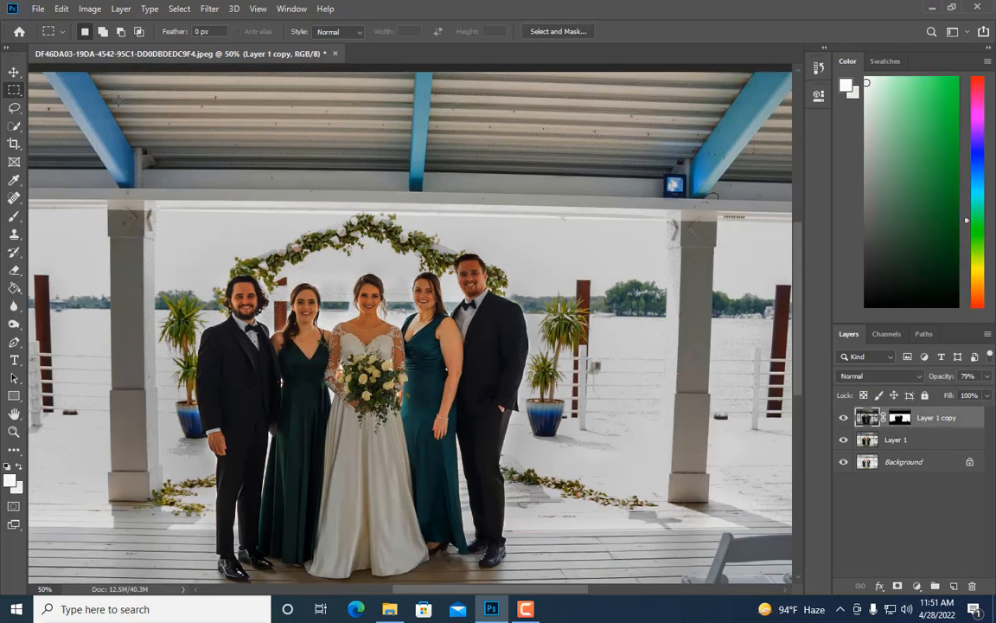
left_click(95, 11)
mouse_move(99, 44)
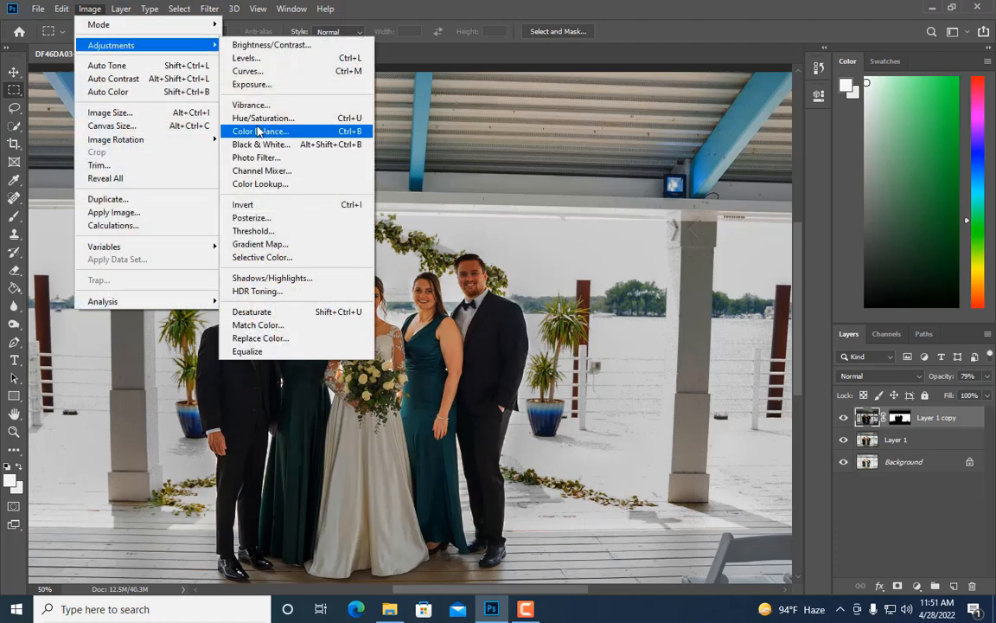
left_click(263, 118)
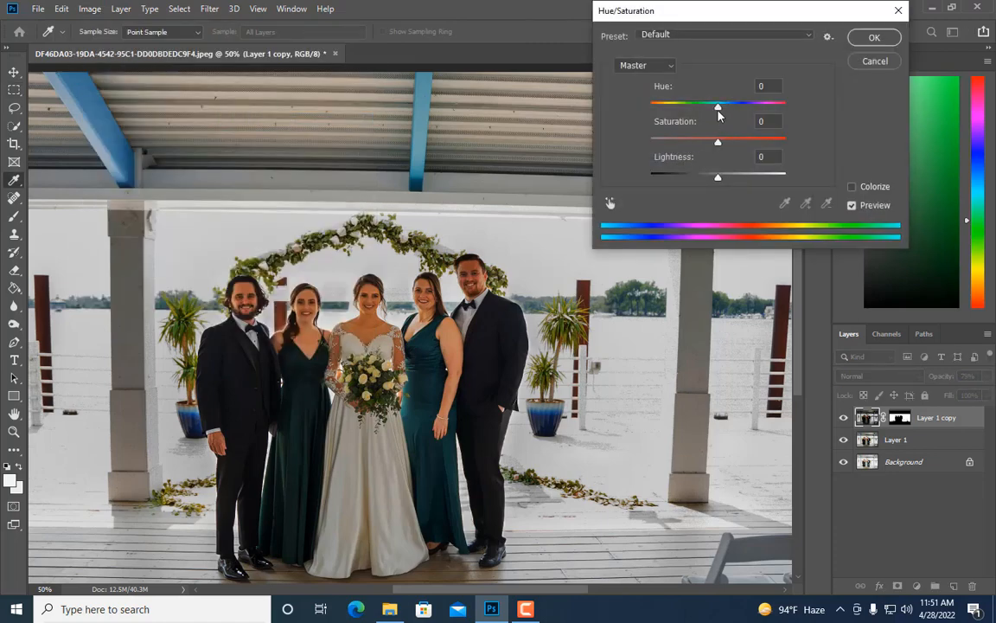
left_click_drag(718, 115, 723, 115)
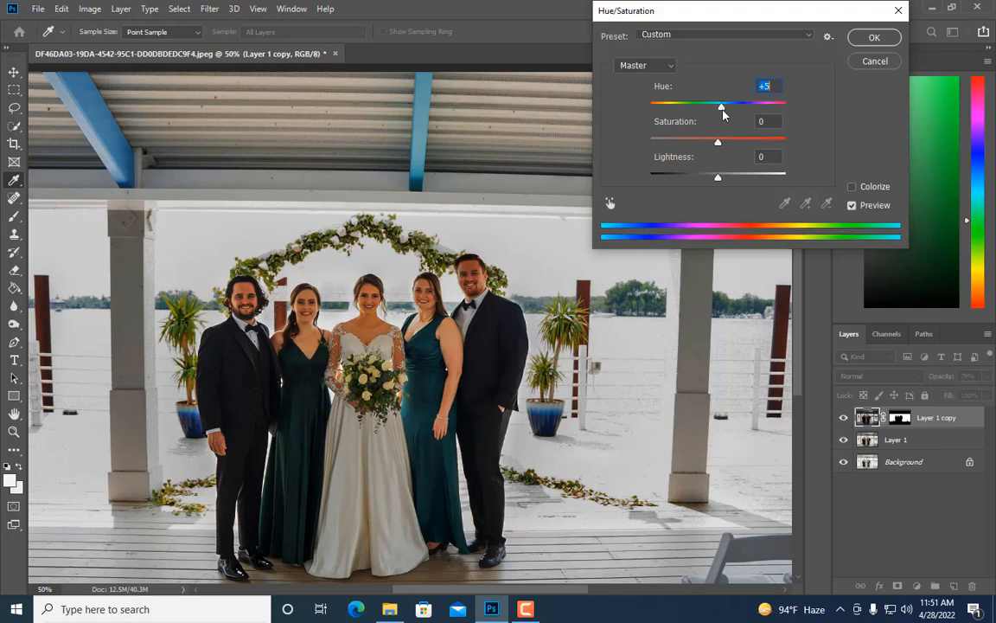
left_click(672, 67)
left_click(645, 100)
left_click_drag(718, 107, 729, 113)
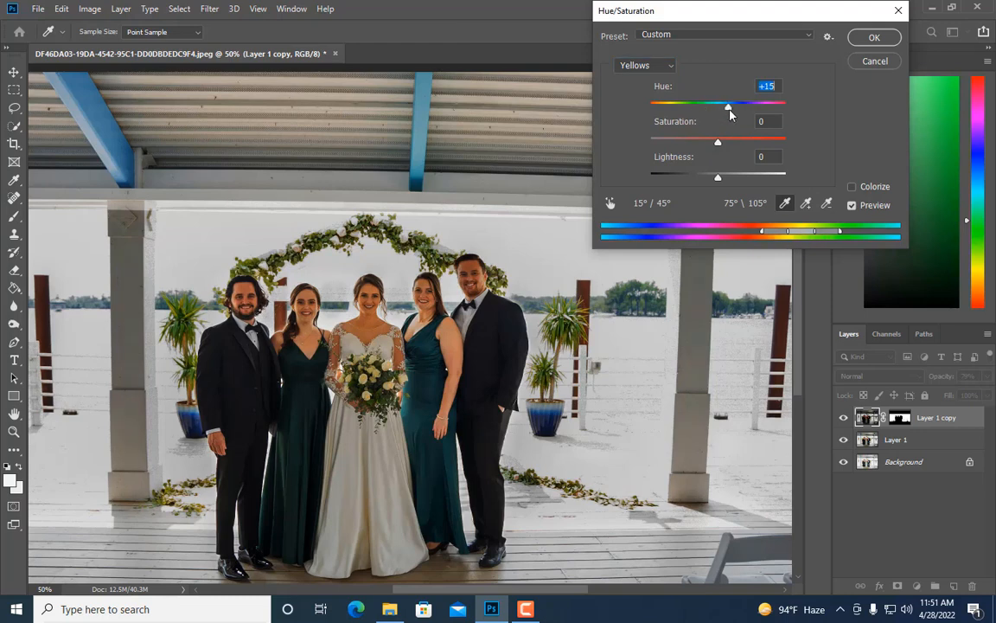
left_click(876, 39)
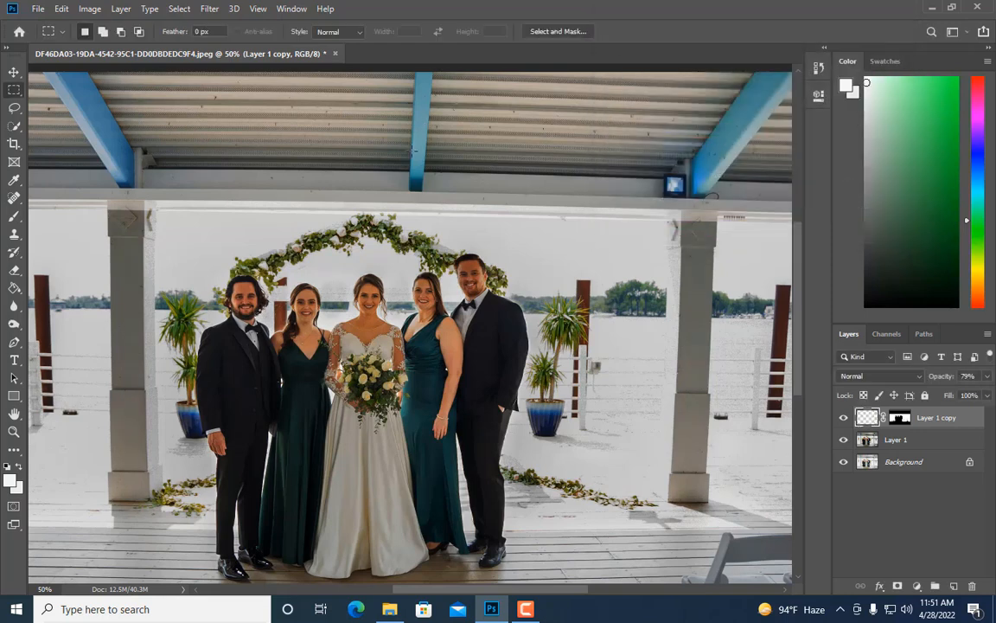
Step: Apply Selective Color to Layer 1 copy with Black set to 25% for the Neutrals
left_click(90, 12)
mouse_move(113, 45)
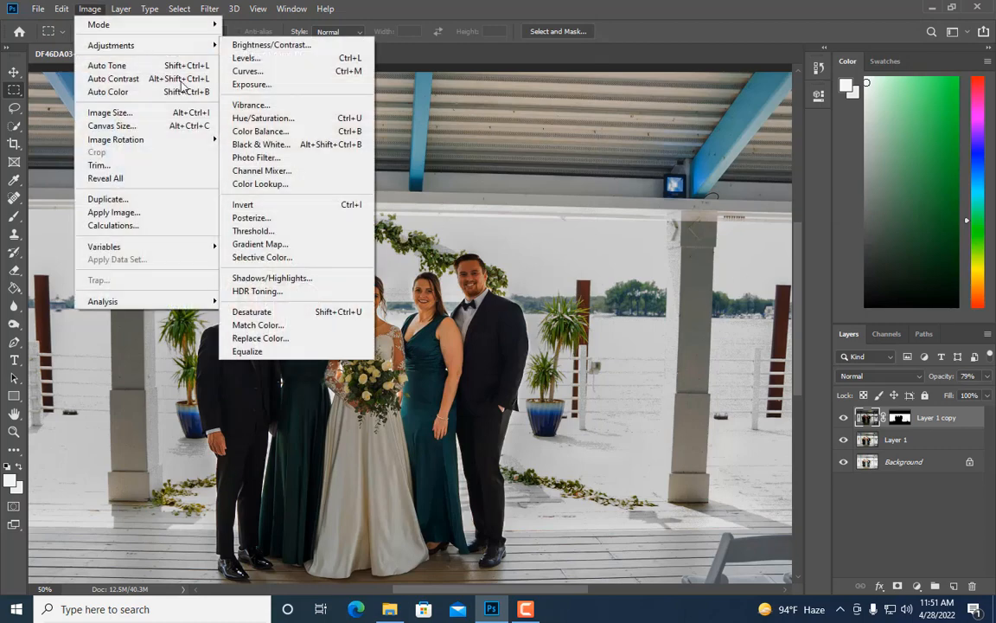
left_click(258, 257)
left_click(645, 112)
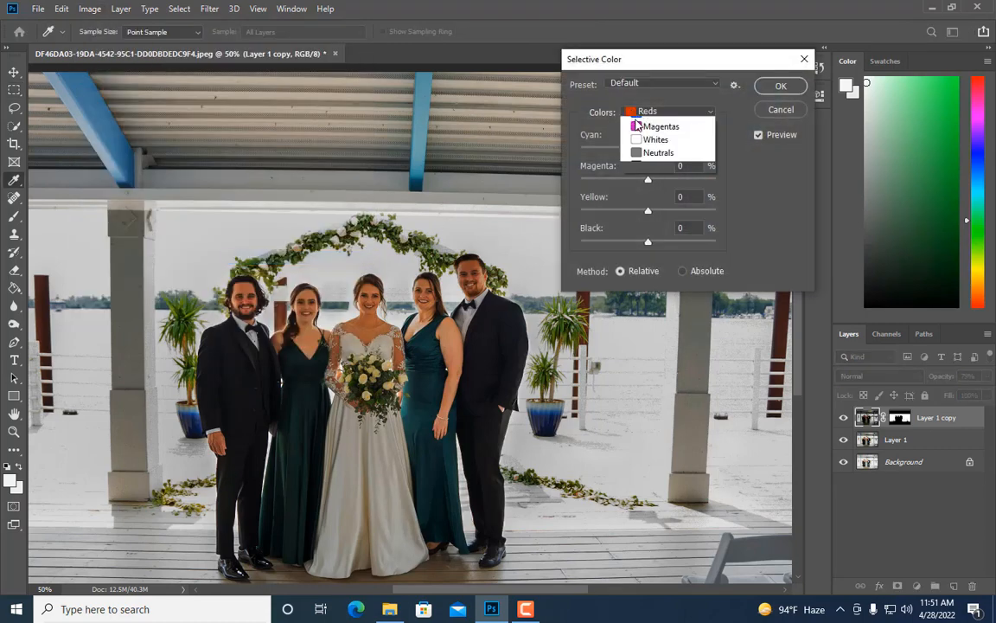
left_click(650, 212)
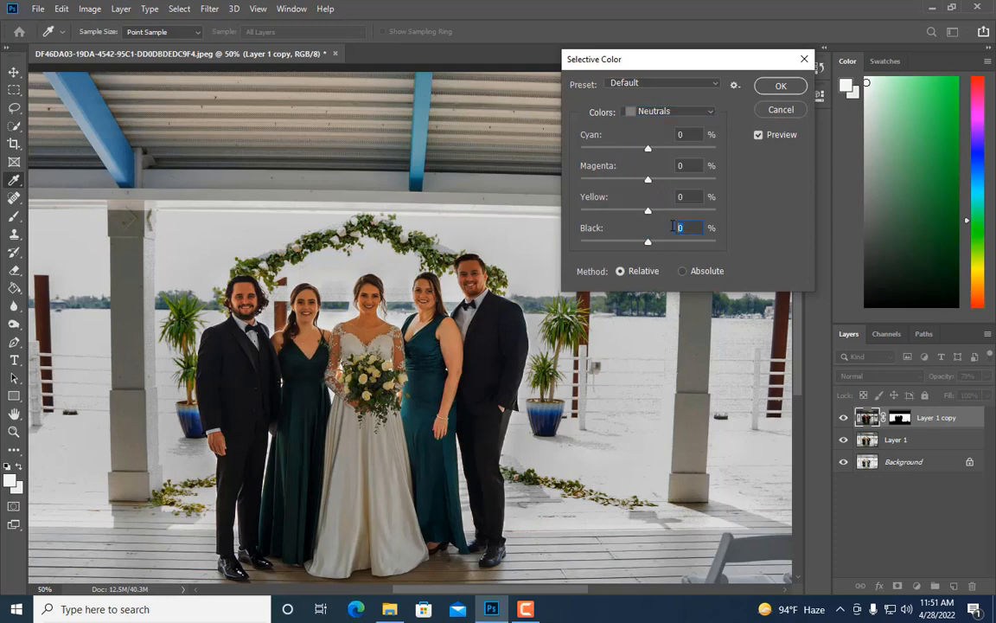
type("10")
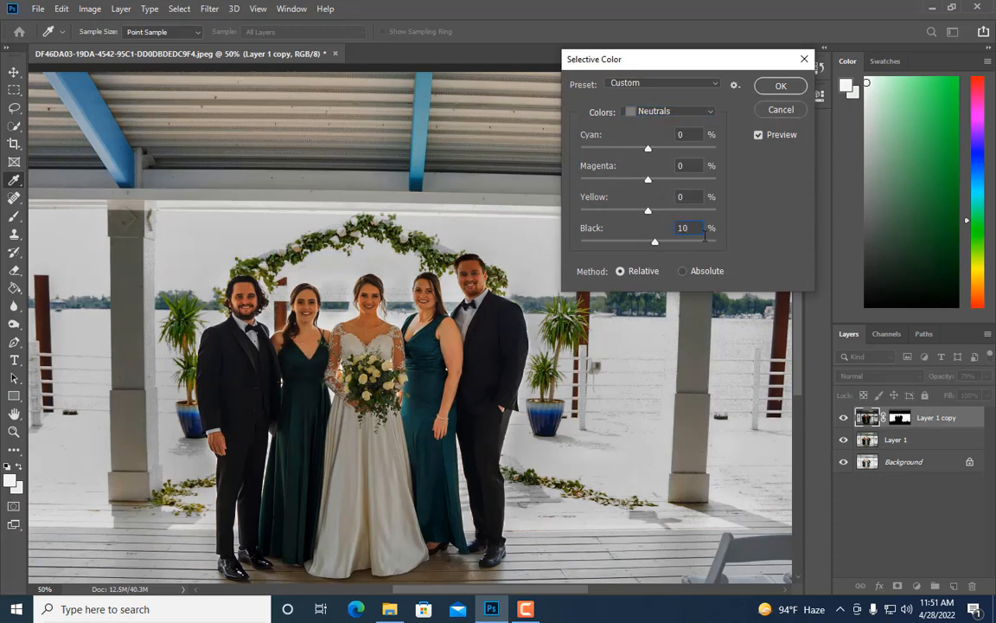
type("25")
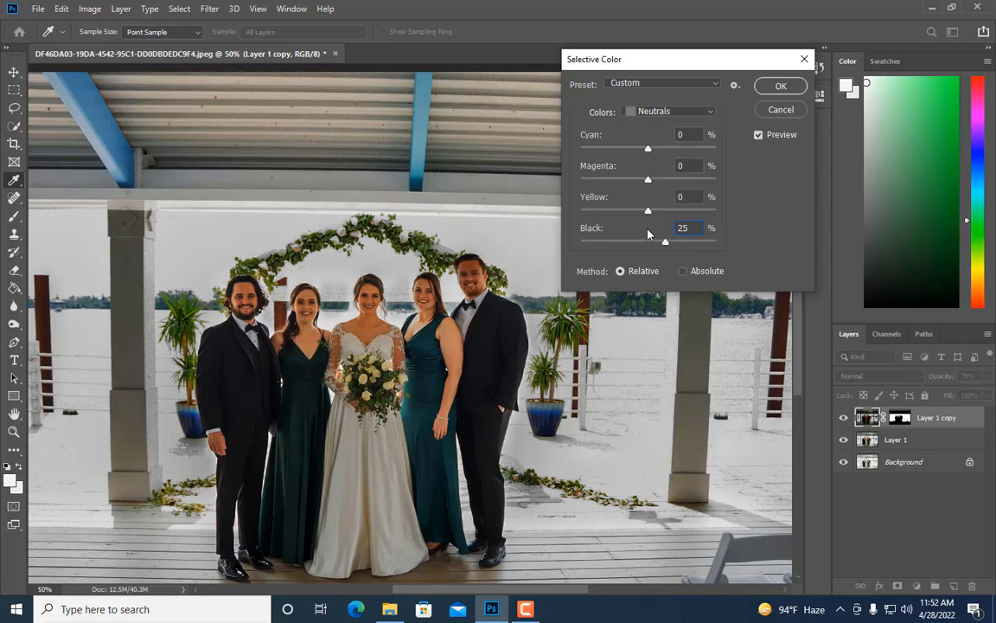
left_click(780, 85)
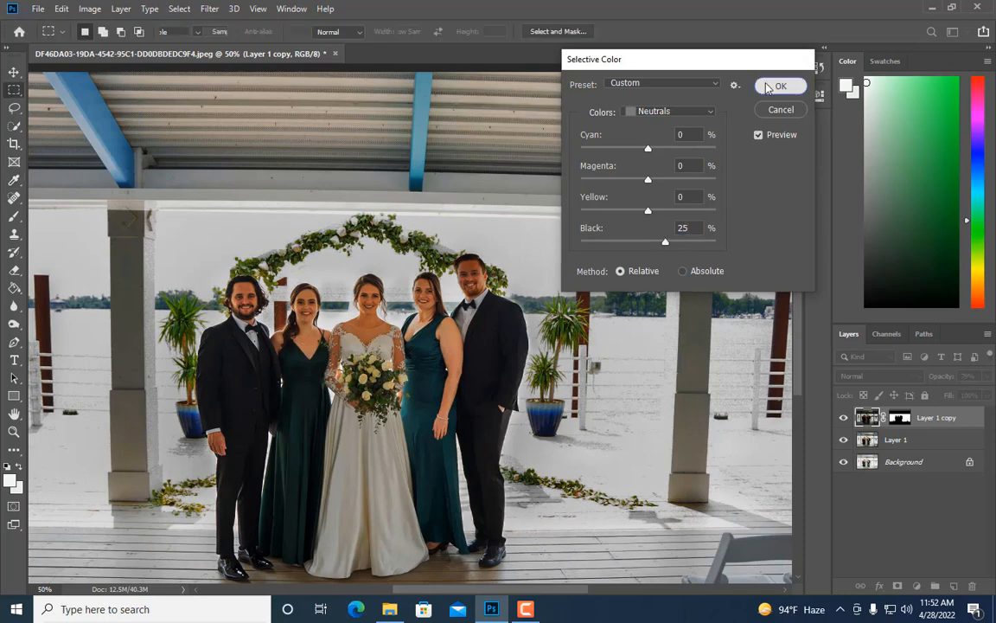
Step: Compare the background and the people's edges with Layer 1 copy shown and hidden, including at 100% zoom
left_click(841, 419)
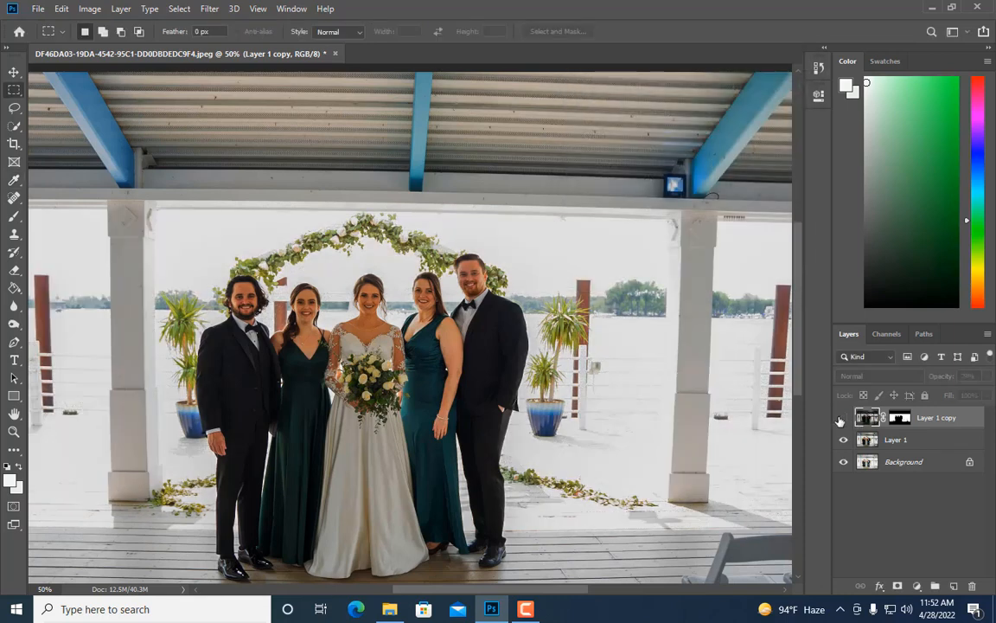
left_click(841, 418)
left_click(841, 418)
left_click(841, 419)
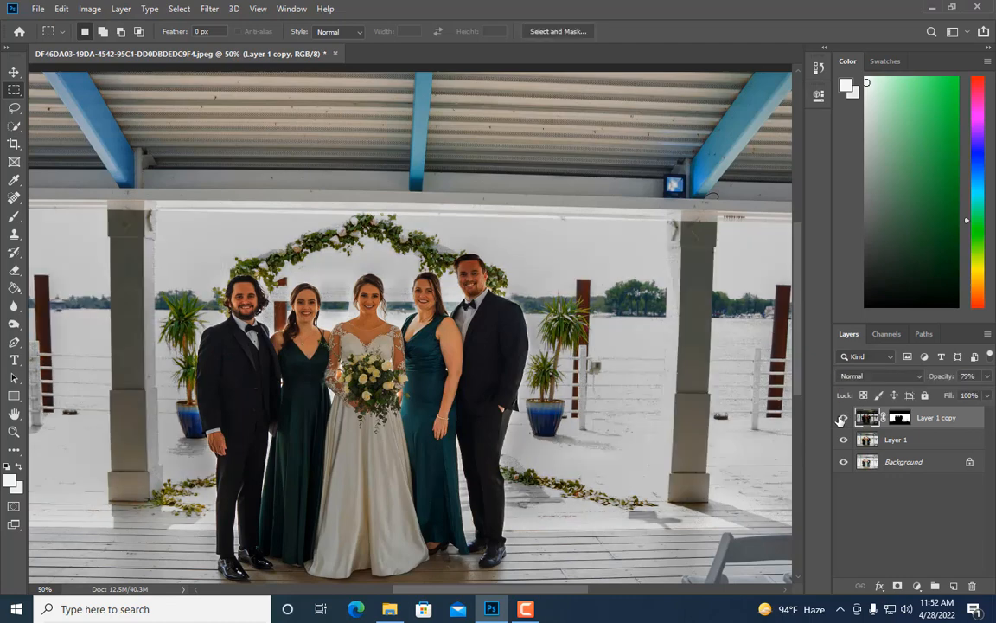
left_click(842, 418)
left_click(842, 419)
key("ctrl+plus")
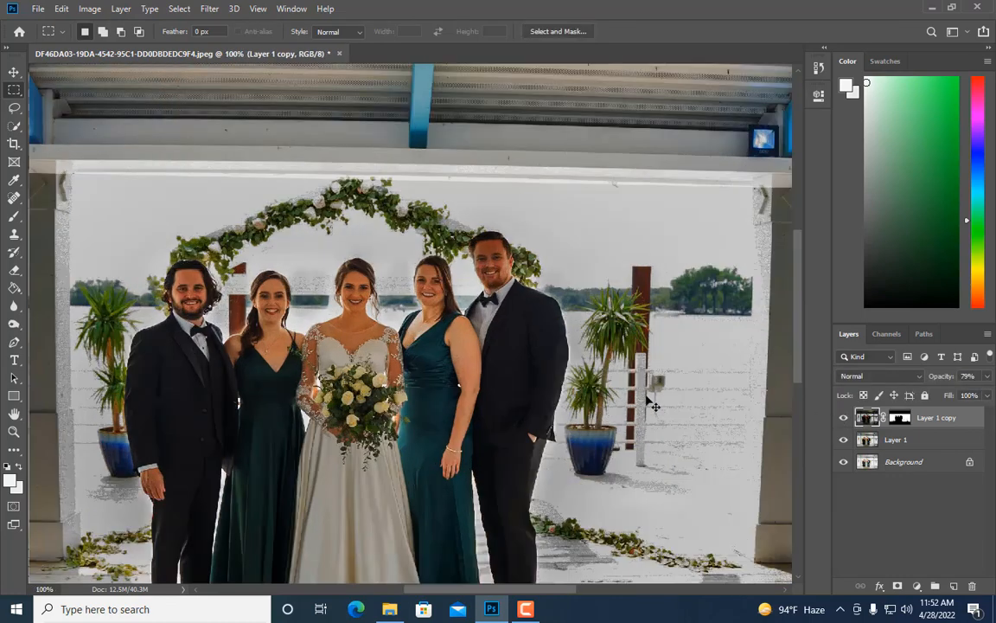
key("ctrl+plus")
scroll(652, 395, "up", 3)
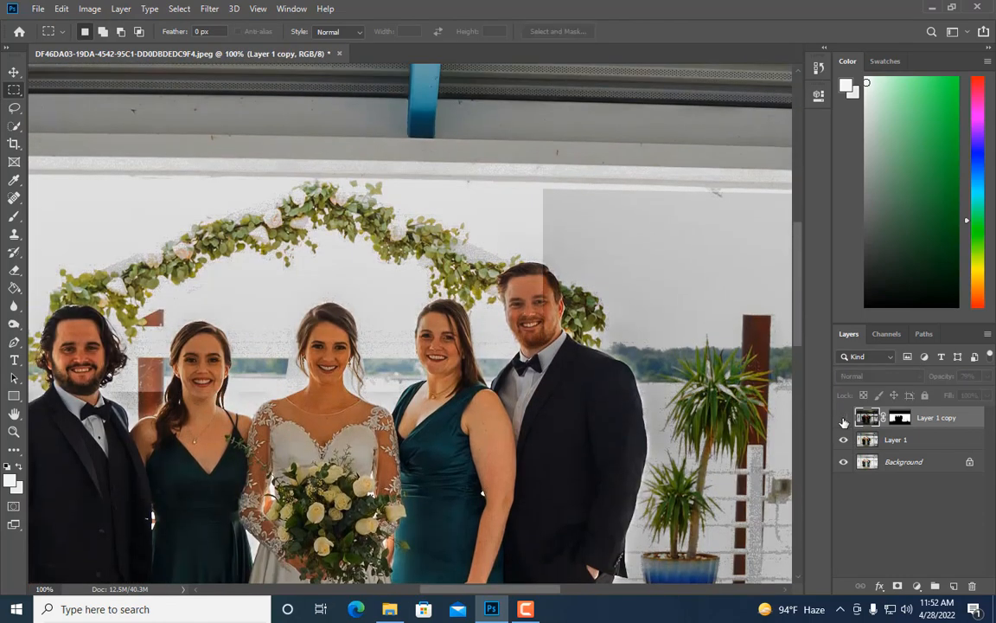
Step: Erase the Layer 1 copy mask over the face of the man beside the potted palm, using 70 px and 35 px Eraser sizes
left_click(14, 270)
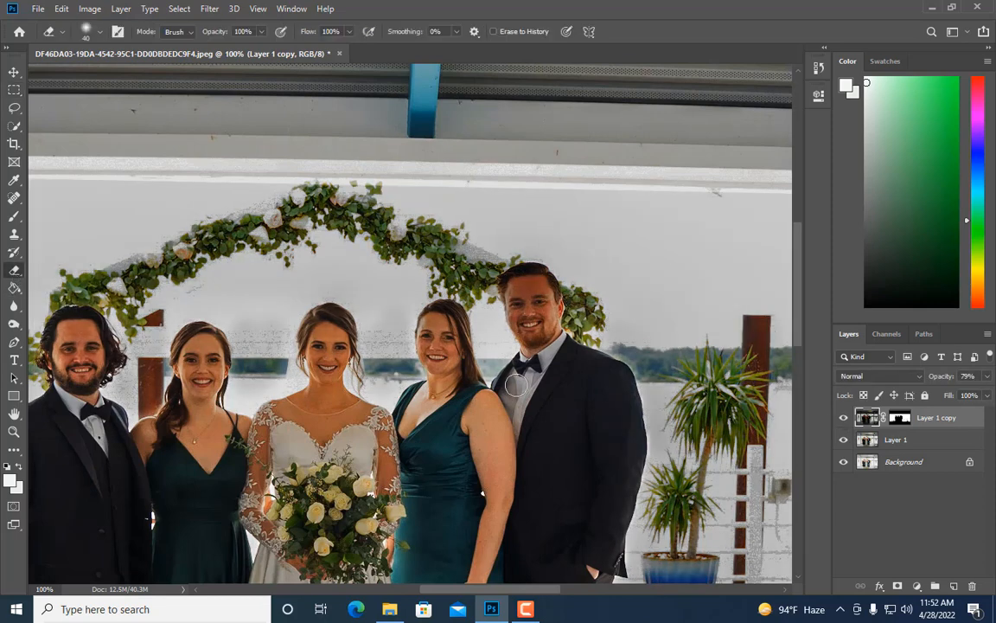
left_click(901, 418)
key("bracketright")
key("bracketright")
key("bracketright")
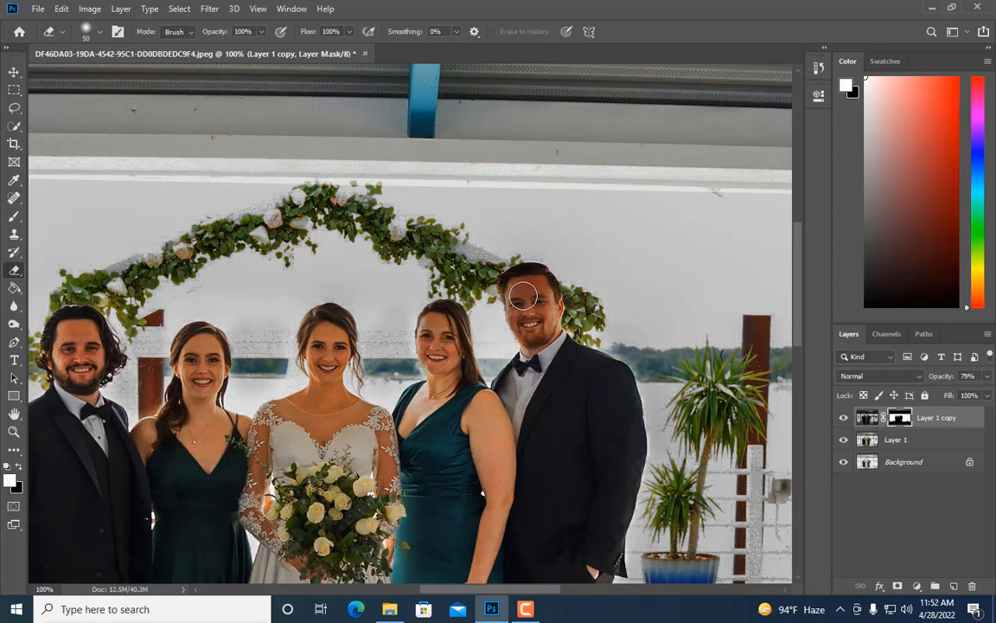
key("bracketleft")
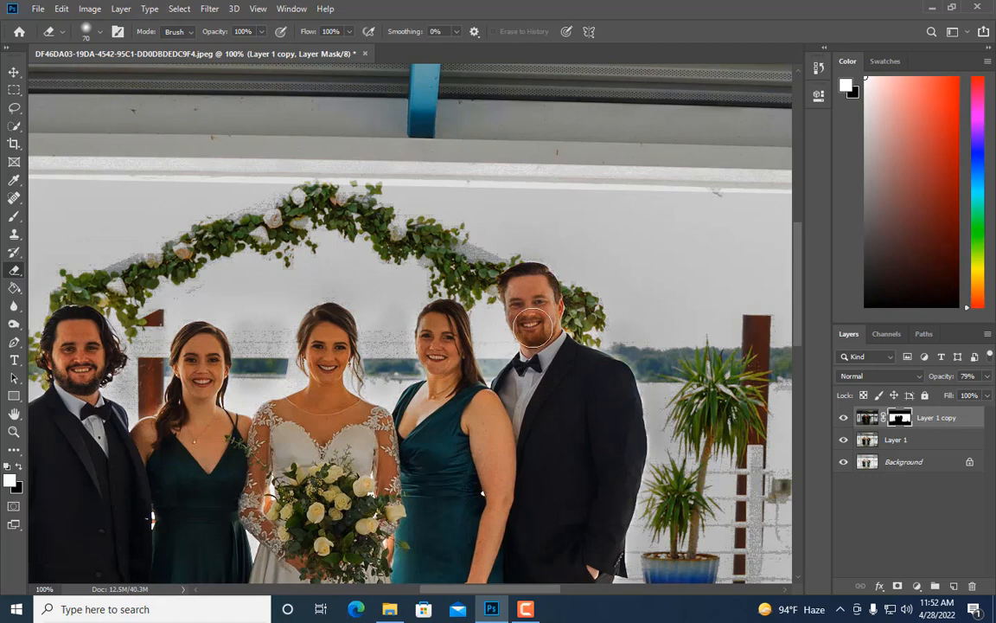
key("bracketleft")
key("bracketleft")
key("bracketleft")
key("bracketleft")
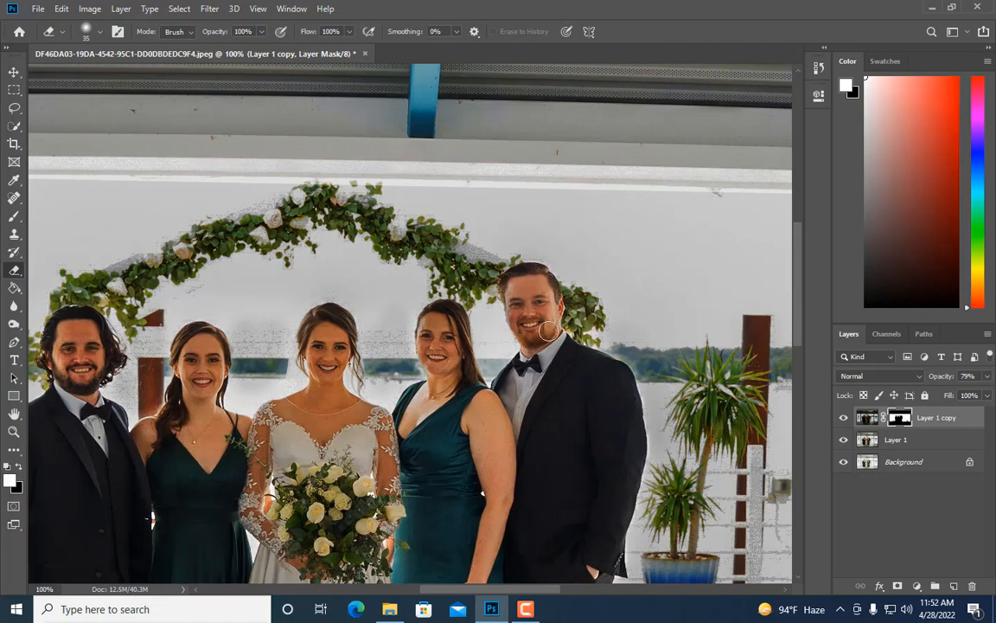
Step: Apply Brightness/Contrast to the image of Layer 1 copy with Contrast set to 44
key("ctrl+minus")
key("ctrl+minus")
key("ctrl+minus")
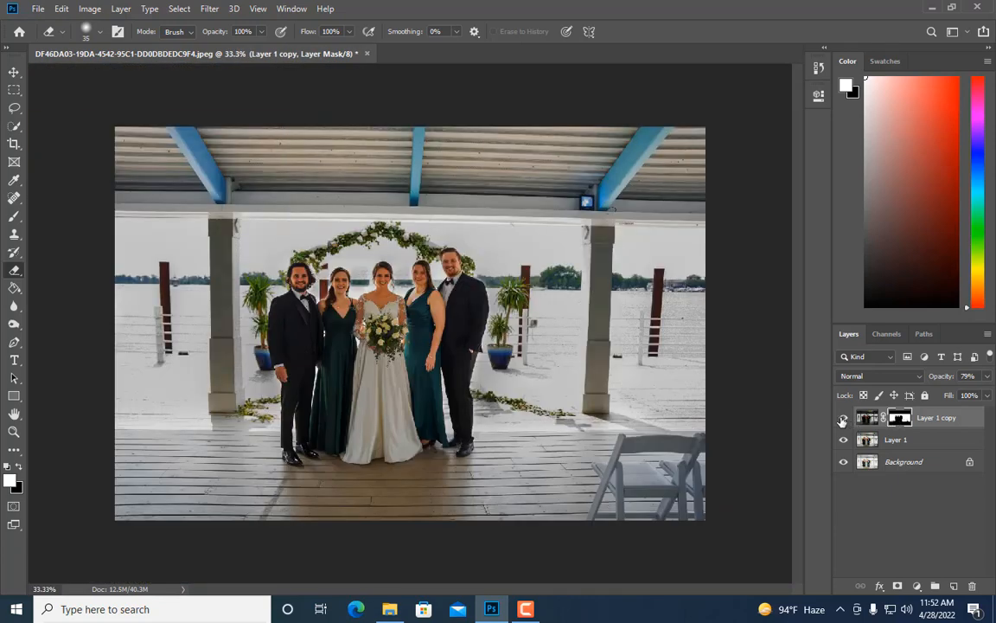
left_click(844, 419)
left_click(844, 419)
left_click(864, 420)
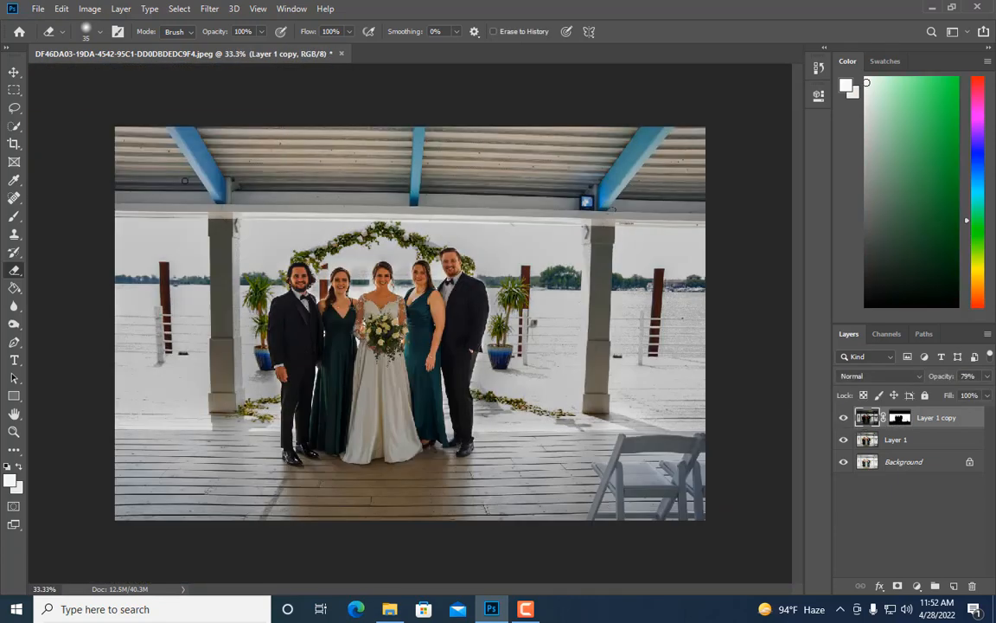
left_click(90, 9)
mouse_move(112, 43)
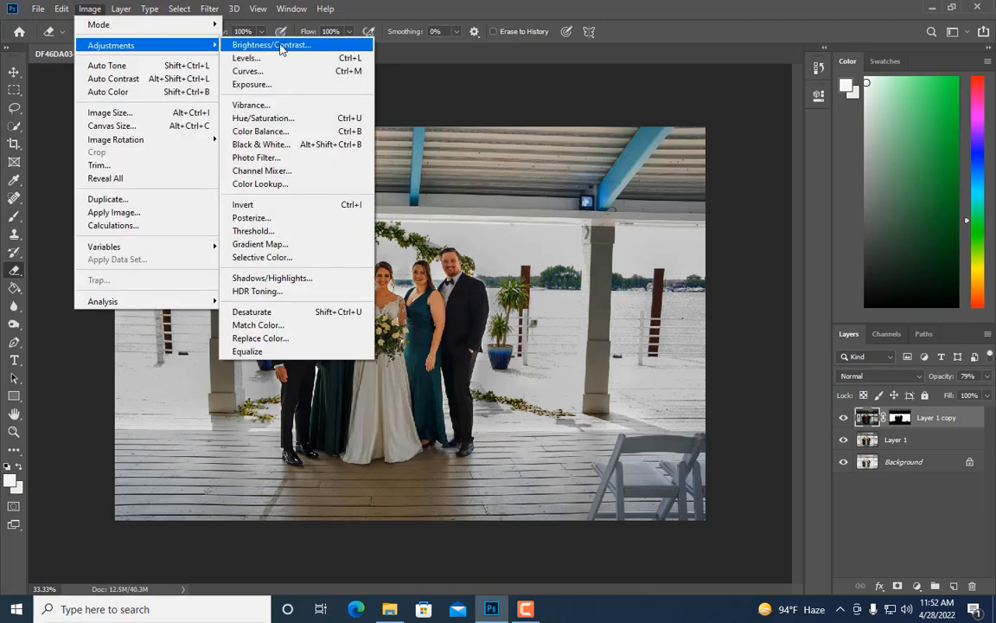
left_click(271, 44)
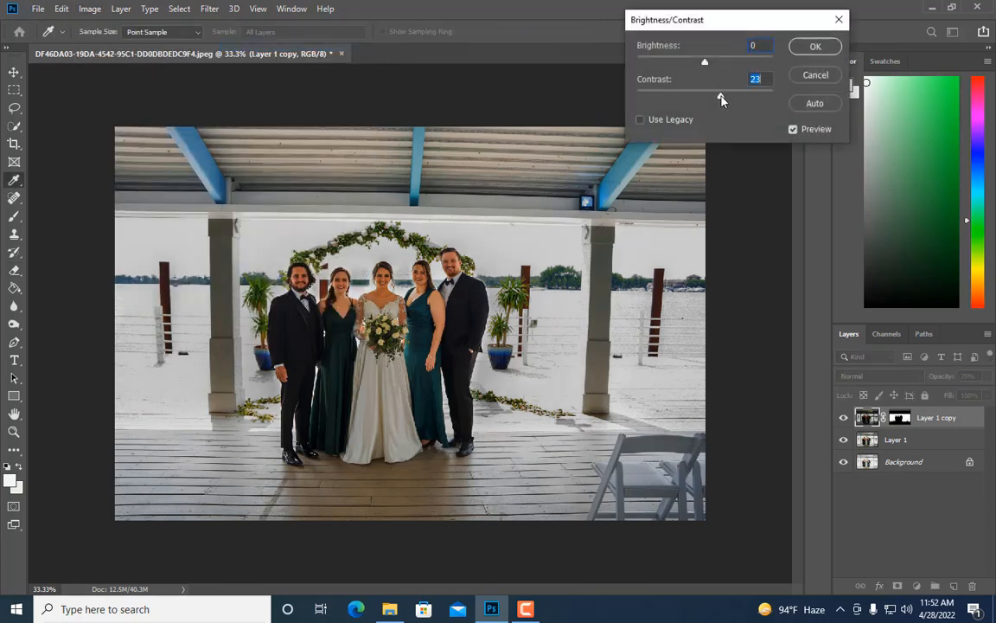
left_click_drag(727, 100, 694, 98)
left_click(801, 47)
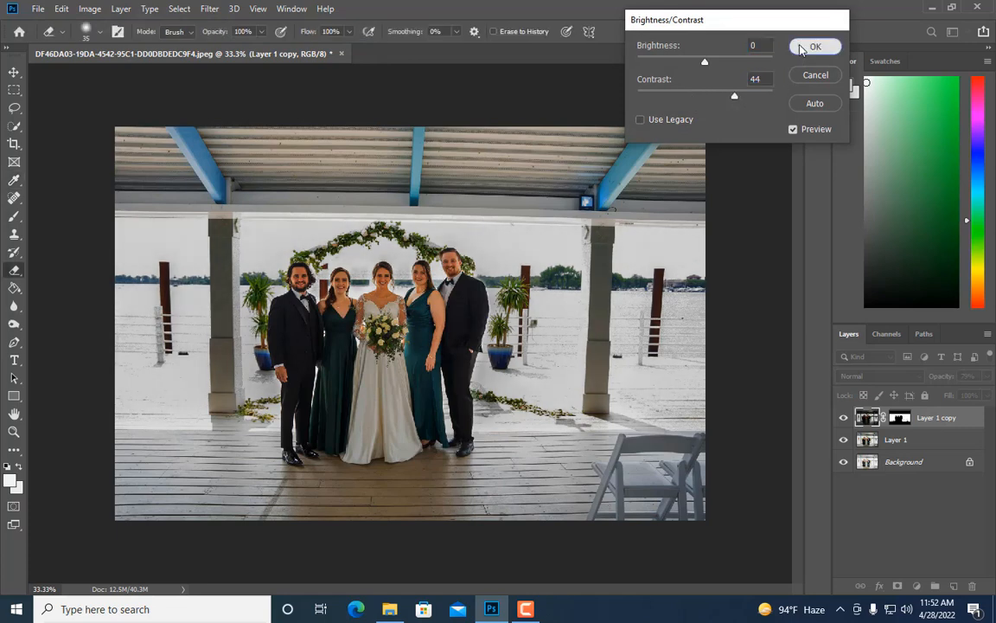
Step: Duplicate Layer 1 copy together with its mask
key("ctrl+plus")
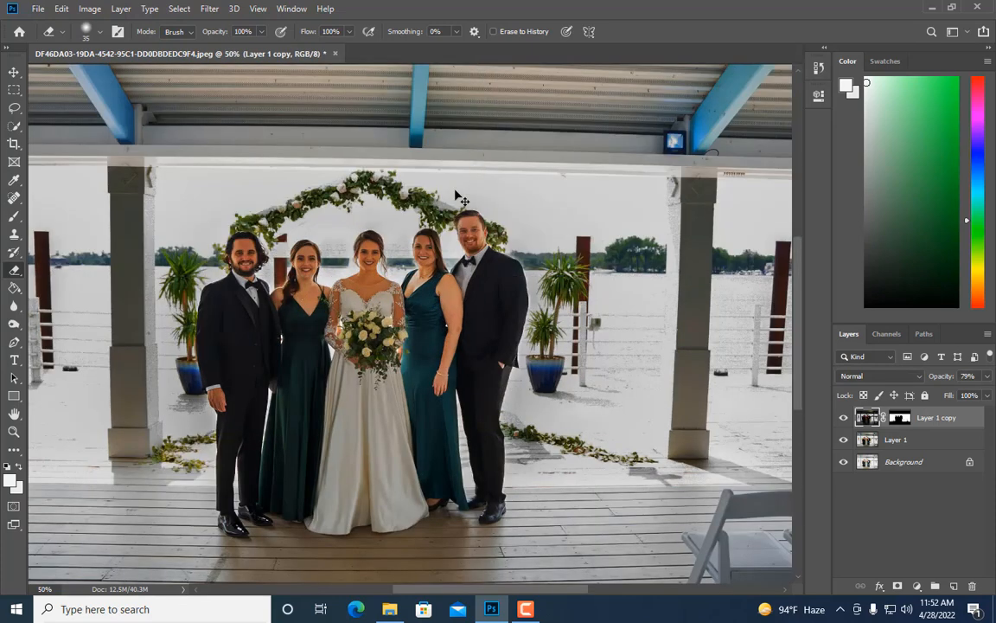
key("ctrl+minus")
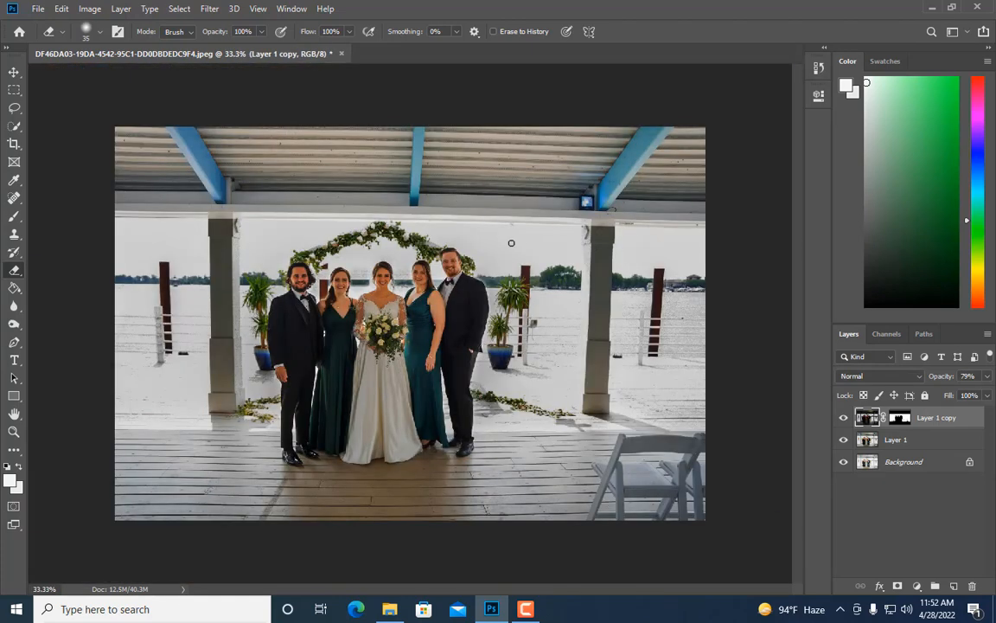
key("ctrl+j")
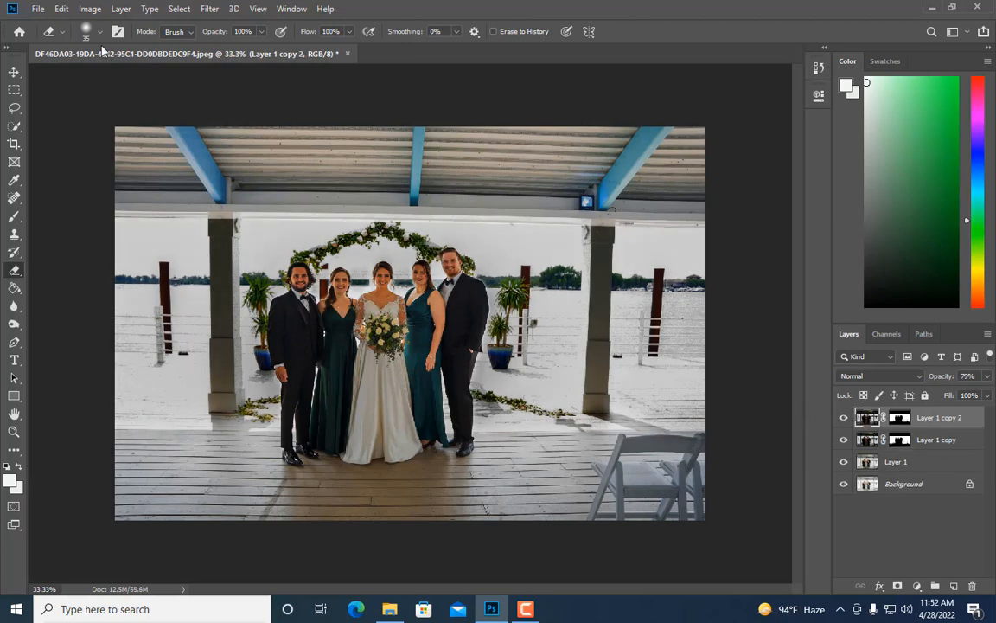
Step: Start a Color Balance adjustment on the image of Layer 1 copy 2 and shift the Midtones to Blue +52
left_click(90, 10)
mouse_move(130, 45)
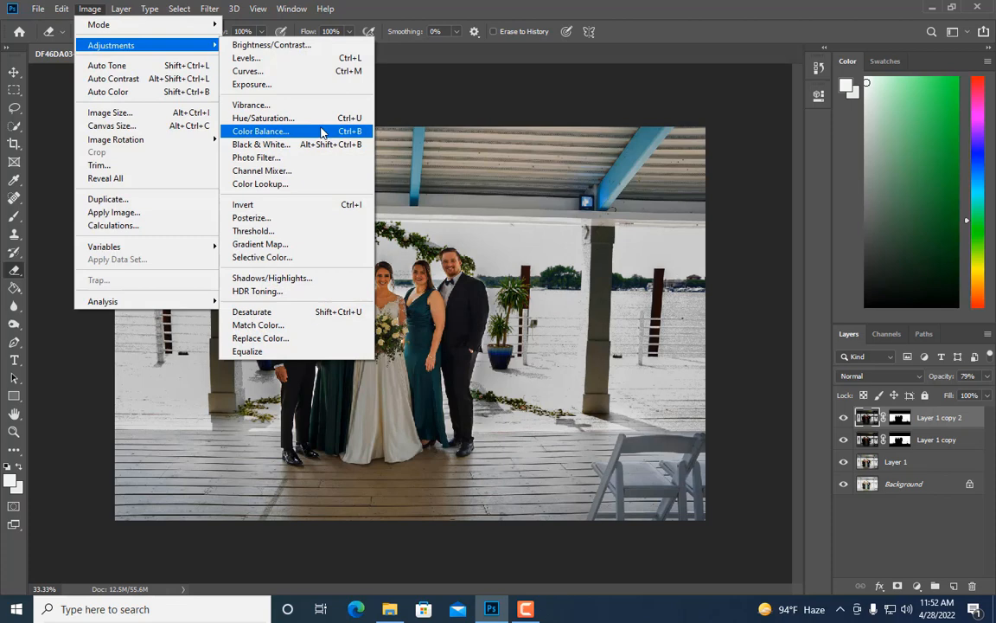
left_click(273, 132)
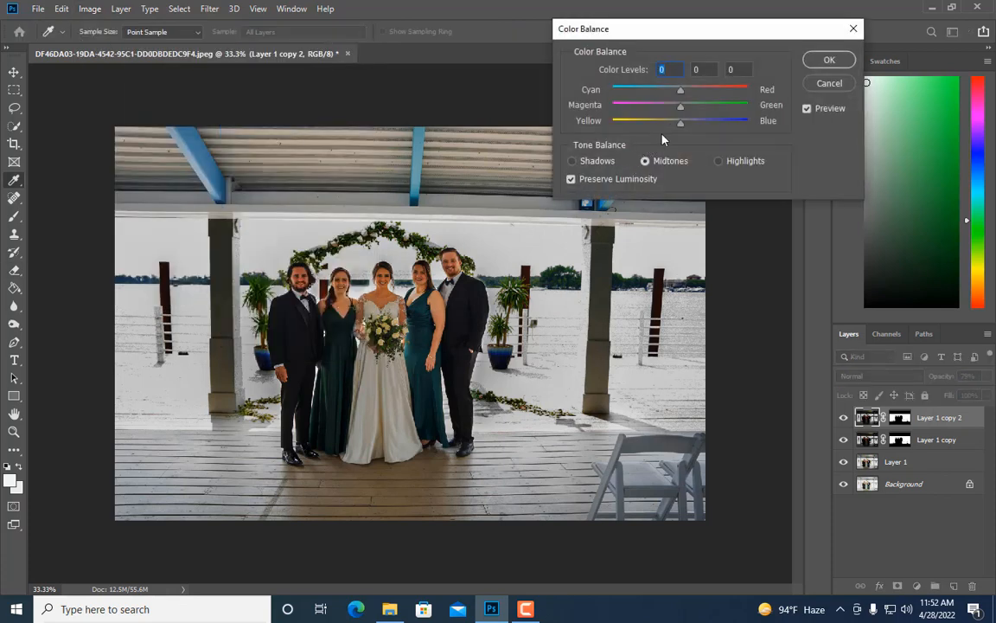
left_click_drag(704, 125, 716, 126)
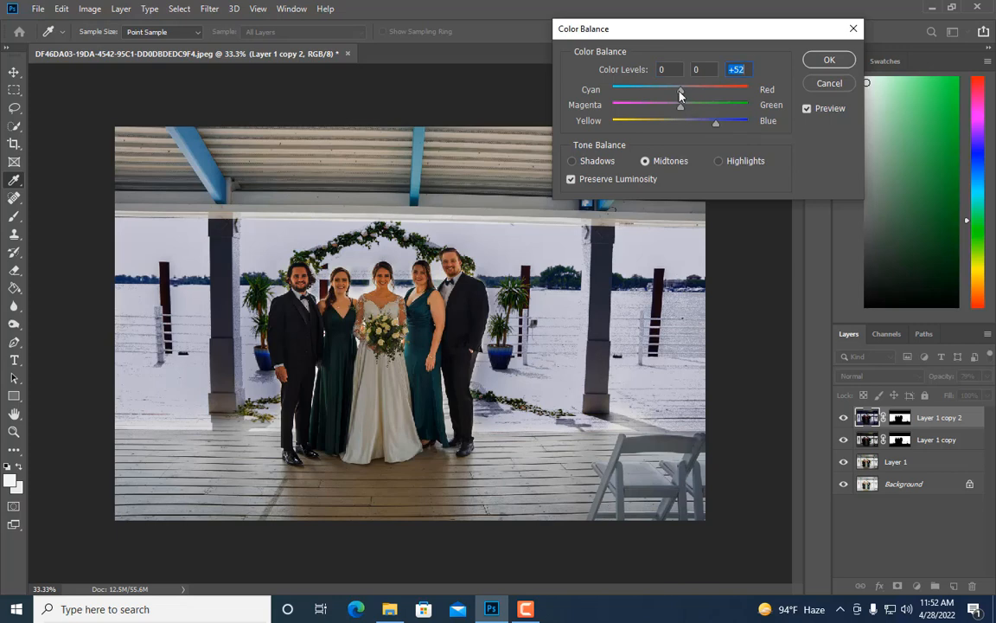
left_click_drag(671, 95, 709, 127)
Step: Set Color Balance Highlights to Cyan -19 and Blue +41, set Shadows to -34, -17 and +27, and apply the adjustment
left_click(720, 162)
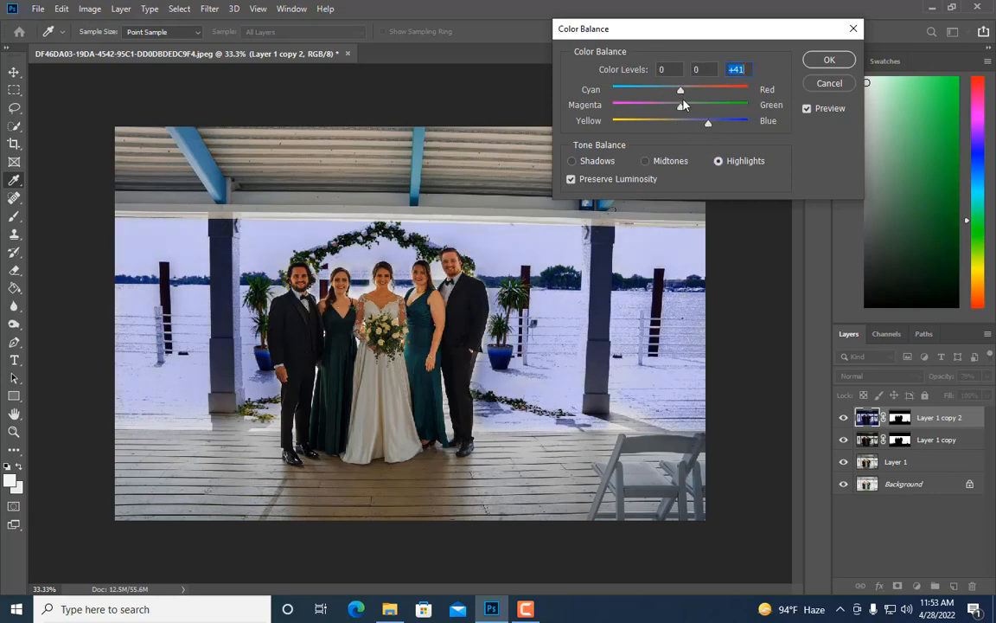
left_click_drag(672, 92, 667, 92)
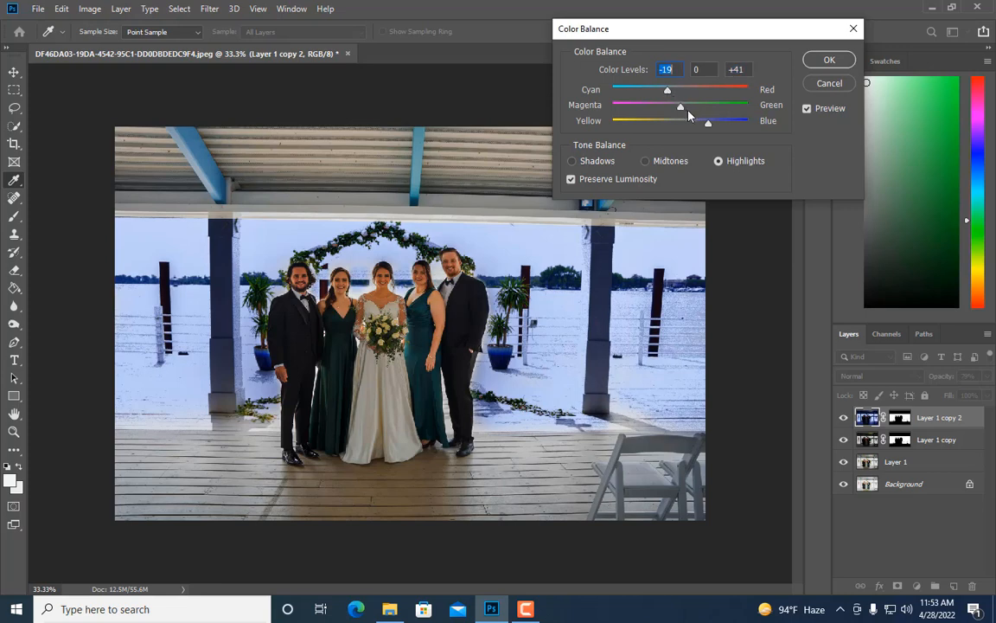
left_click(668, 108)
left_click(571, 162)
mouse_move(680, 121)
left_mouse_down()
mouse_move(697, 122)
mouse_move(658, 96)
mouse_move(672, 112)
left_mouse_up()
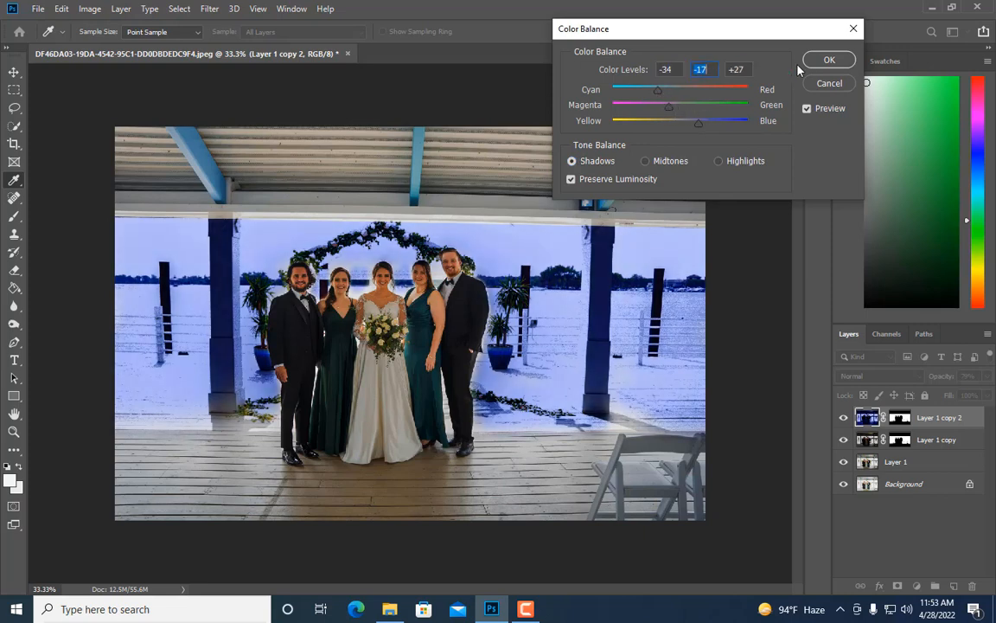
key("Return")
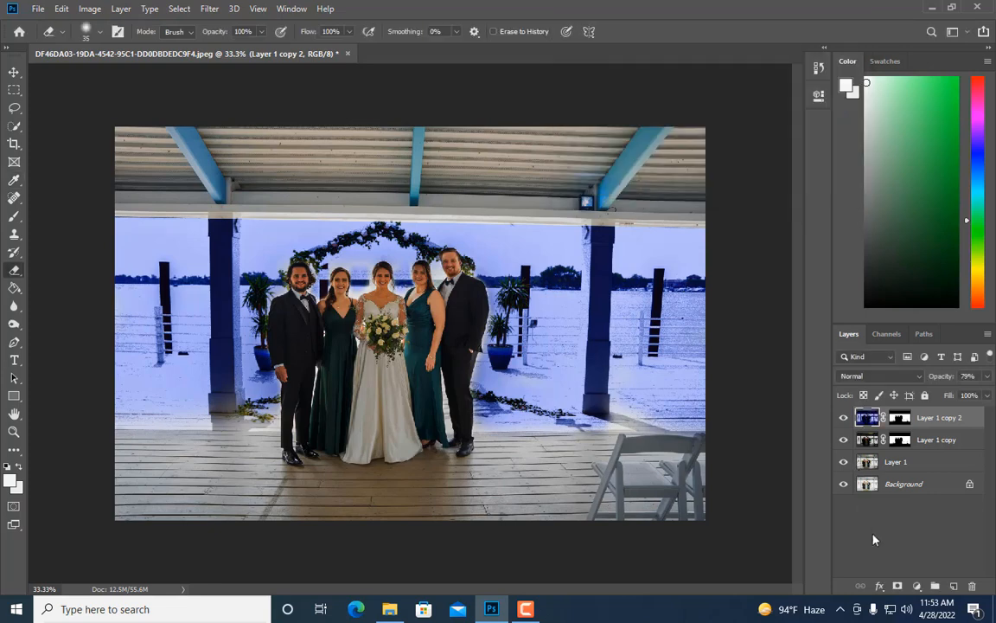
Step: Erase the Layer 1 copy 2 mask over the potted palm beside the taller man, using 125 px and 100 px Eraser sizes
left_click(899, 419)
key("ctrl+plus")
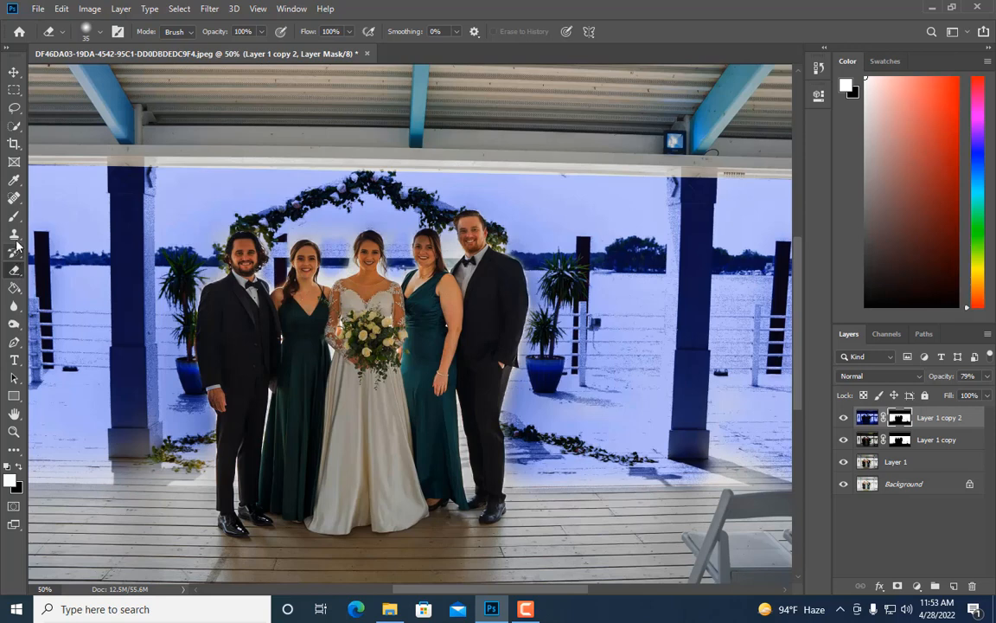
key("bracketright")
key("bracketright")
key("bracketright")
key("bracketright")
key("bracketright")
key("bracketright")
key("bracketright")
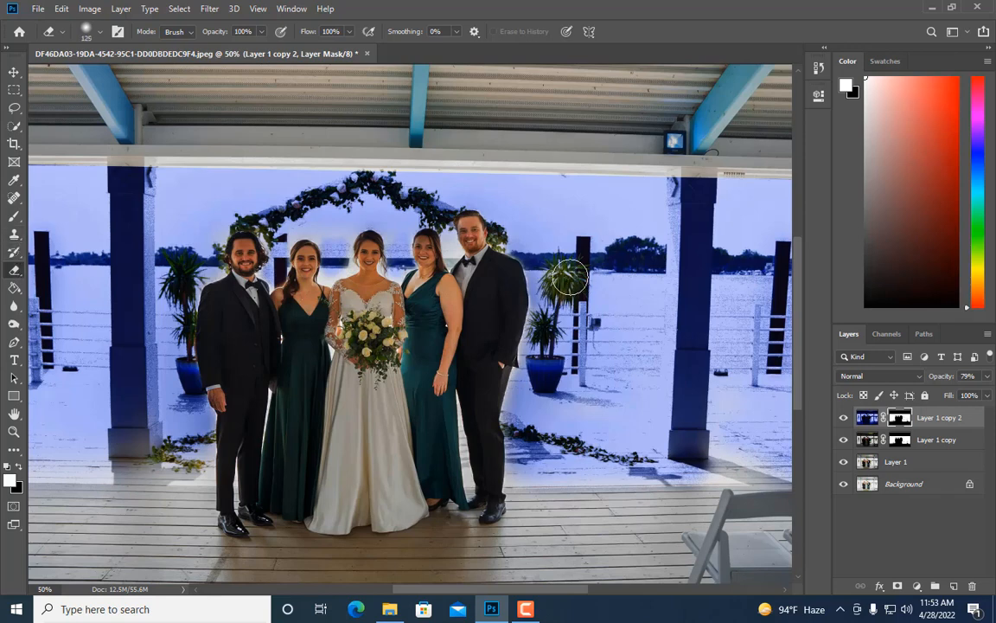
key("bracketleft")
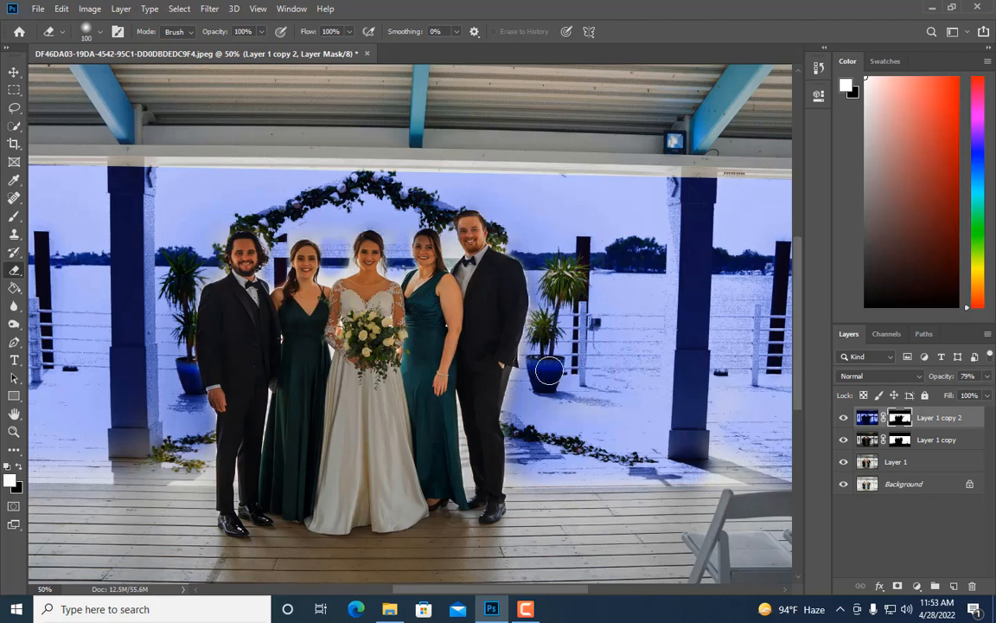
Step: Erase the Layer 1 copy 2 mask over the palm's pot and the deck on the photo's right side, enlarging the Eraser up to 400 px
key("bracketright")
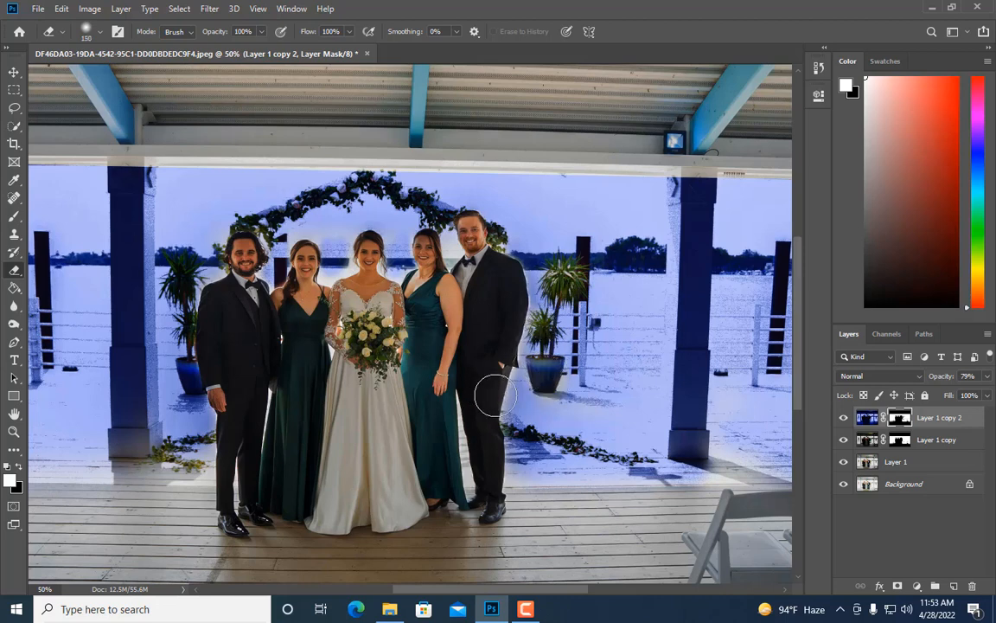
key("bracketright")
key("bracketright")
key("bracketright")
key("bracketright")
left_click_drag(610, 409, 670, 417)
key("bracketright")
key("bracketright")
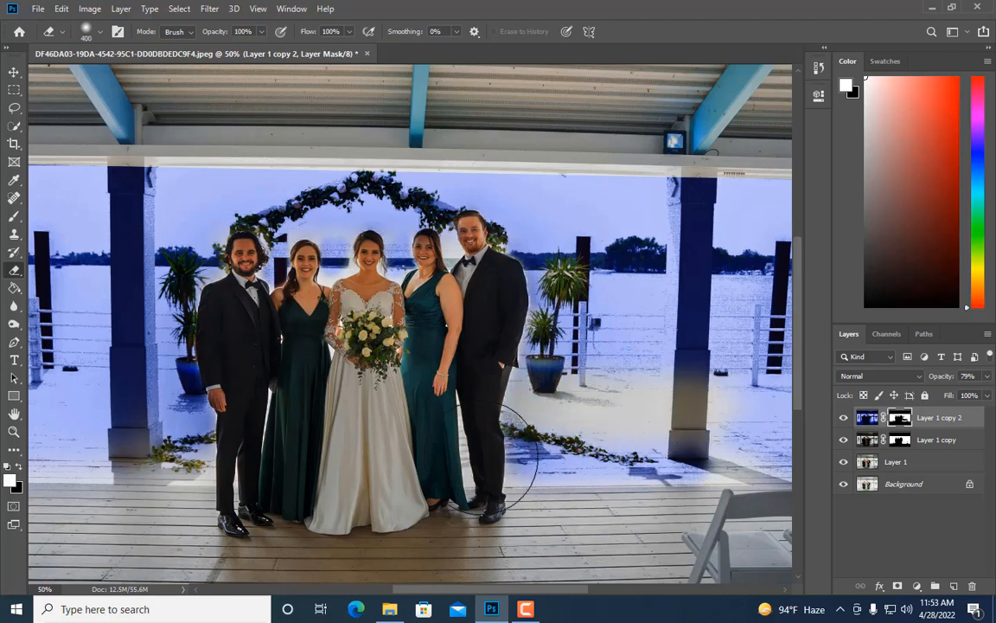
left_click_drag(482, 453, 766, 424)
Step: Erase the Layer 1 copy 2 mask along the pillar on the photo's right side with a 125 px Eraser
key("ctrl+minus")
key("bracketleft")
key("bracketleft")
key("bracketleft")
key("bracketleft")
key("bracketleft")
key("bracketleft")
key("bracketleft")
key("bracketleft")
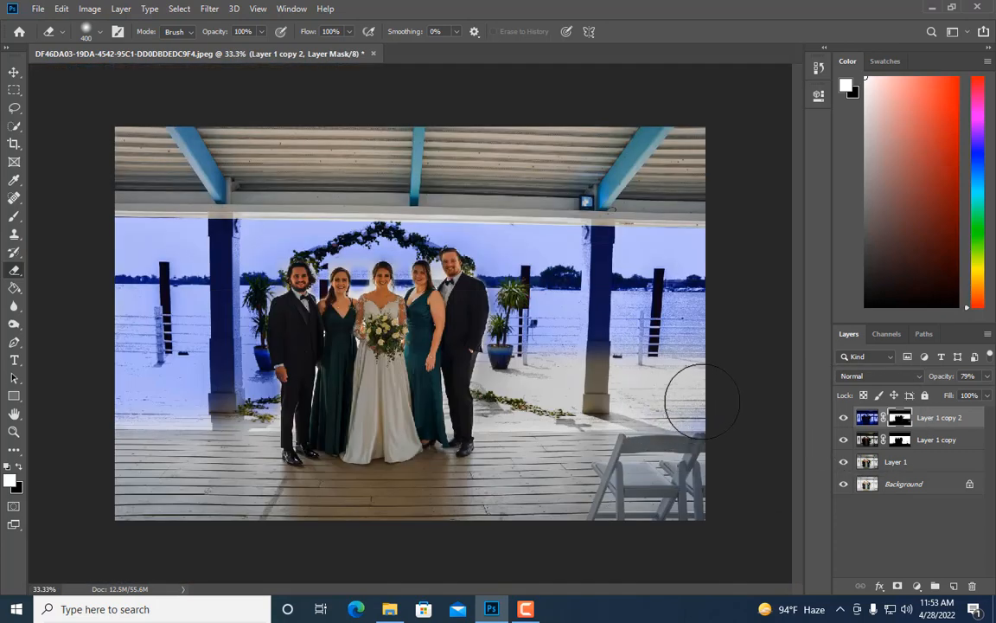
mouse_move(596, 216)
left_mouse_down()
mouse_move(594, 364)
mouse_move(607, 216)
mouse_move(600, 309)
left_mouse_up()
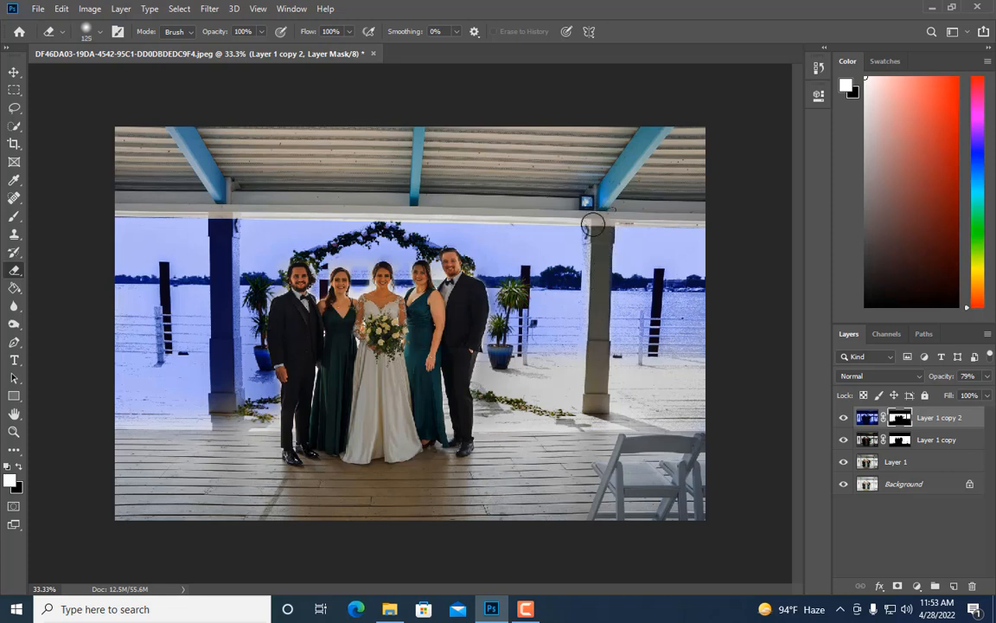
Step: Erase the Layer 1 copy 2 mask over the tree line, low sky and dark post around the photo's right pillar
key("bracketright")
key("bracketright")
key("bracketright")
key("bracketright")
mouse_move(554, 274)
left_mouse_down()
mouse_move(780, 268)
mouse_move(621, 260)
left_mouse_up()
key("bracketleft")
key("bracketleft")
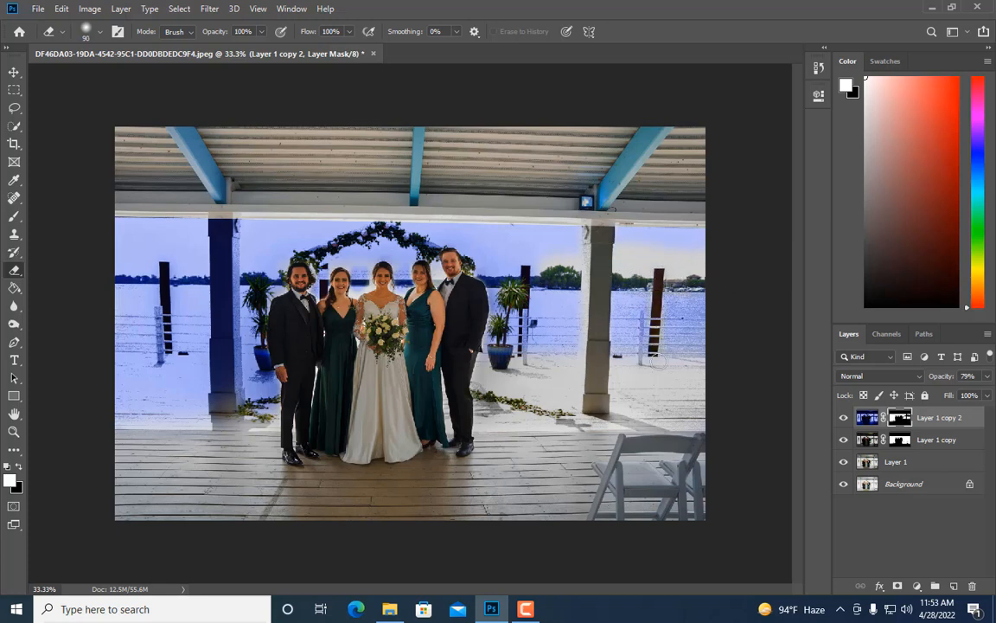
Step: Erase the Layer 1 copy 2 mask over the photo's left pillar and the deck around it, ending with a 175 px Eraser
key("bracketright")
key("bracketright")
mouse_move(223, 222)
left_mouse_down()
mouse_move(225, 410)
mouse_move(229, 382)
mouse_move(269, 363)
left_mouse_up()
key("bracketleft")
key("bracketright")
key("bracketright")
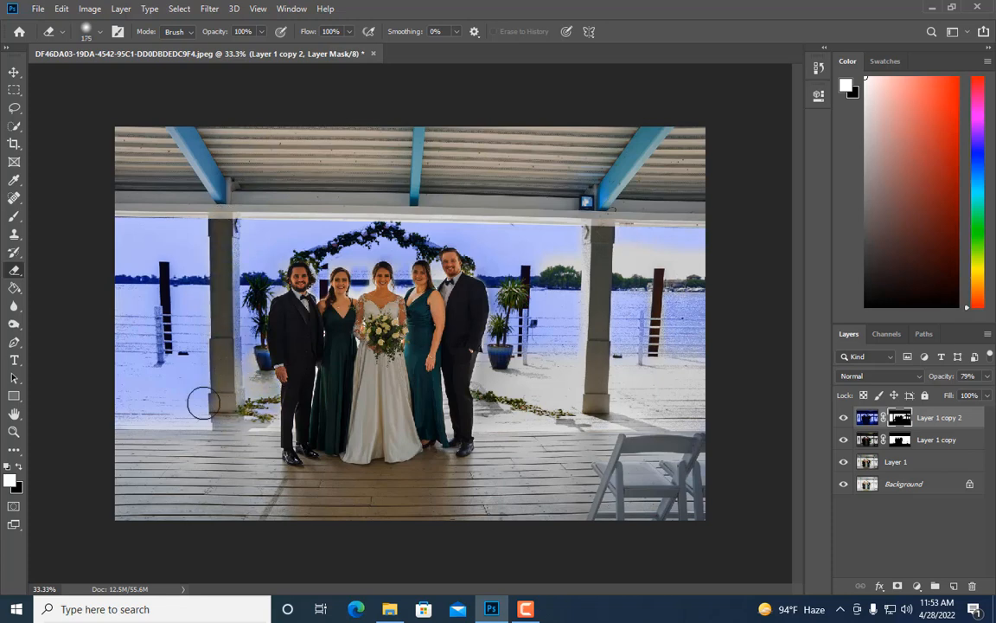
mouse_move(158, 382)
left_mouse_down()
mouse_move(194, 403)
mouse_move(187, 419)
mouse_move(164, 375)
left_mouse_up()
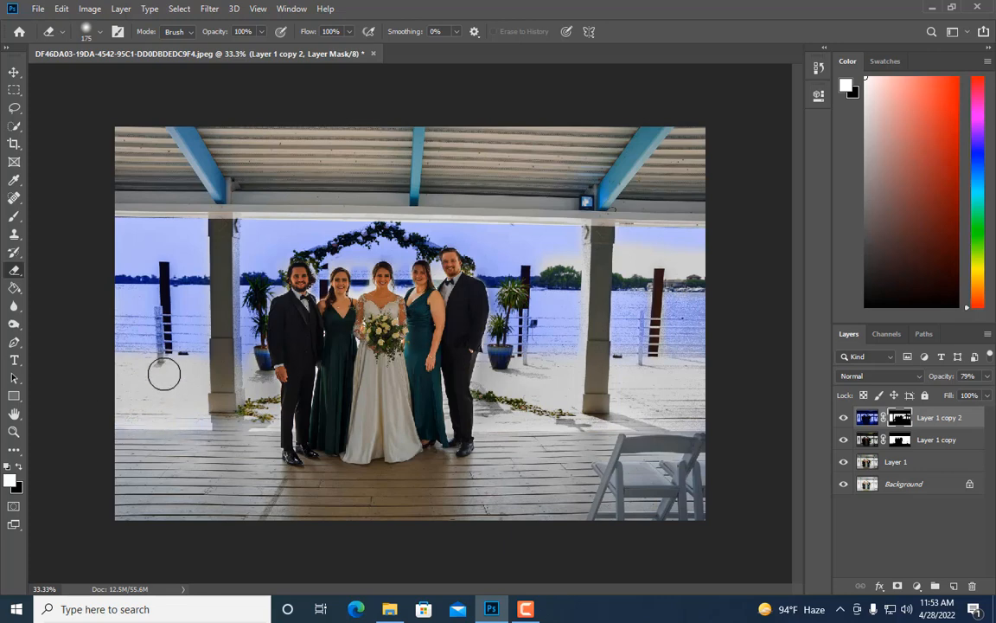
Step: Erase the Layer 1 copy 2 mask over the left potted palm and the floral arch with a 90 px Eraser
key("bracketleft")
key("bracketleft")
key("bracketleft")
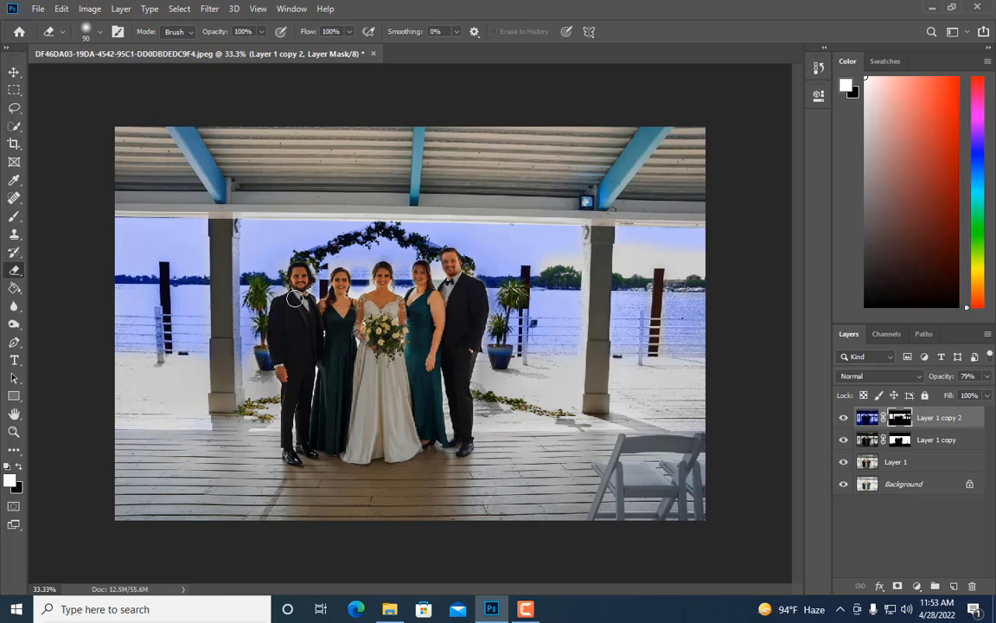
mouse_move(321, 253)
left_mouse_down()
mouse_move(296, 227)
mouse_move(356, 209)
mouse_move(422, 249)
left_mouse_up()
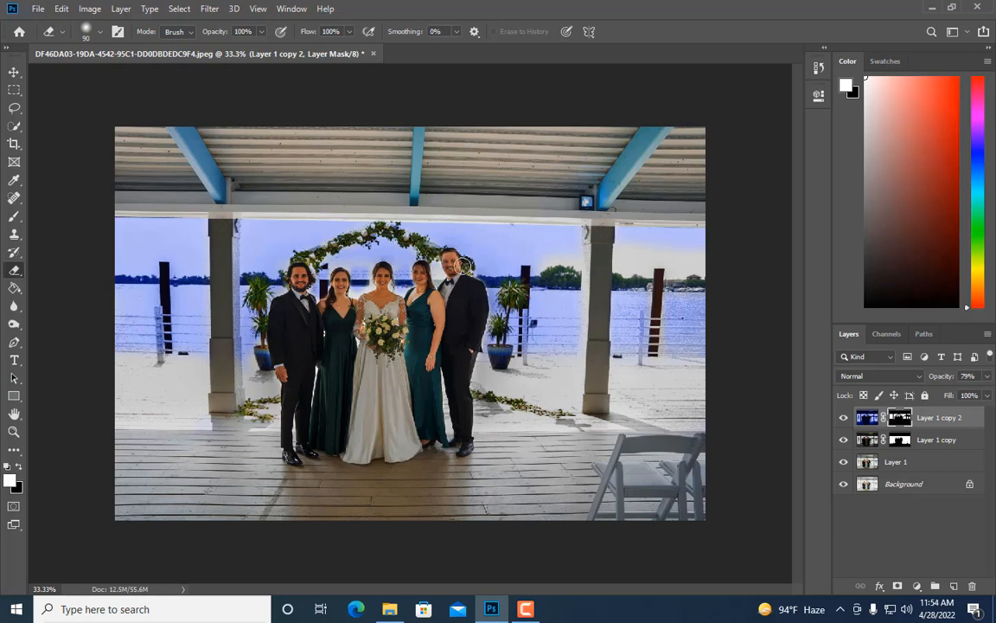
Step: Erase the Layer 1 copy 2 mask between the heads of the group beneath the arch with a 125 px Eraser
key("bracketright")
key("bracketright")
key("bracketleft")
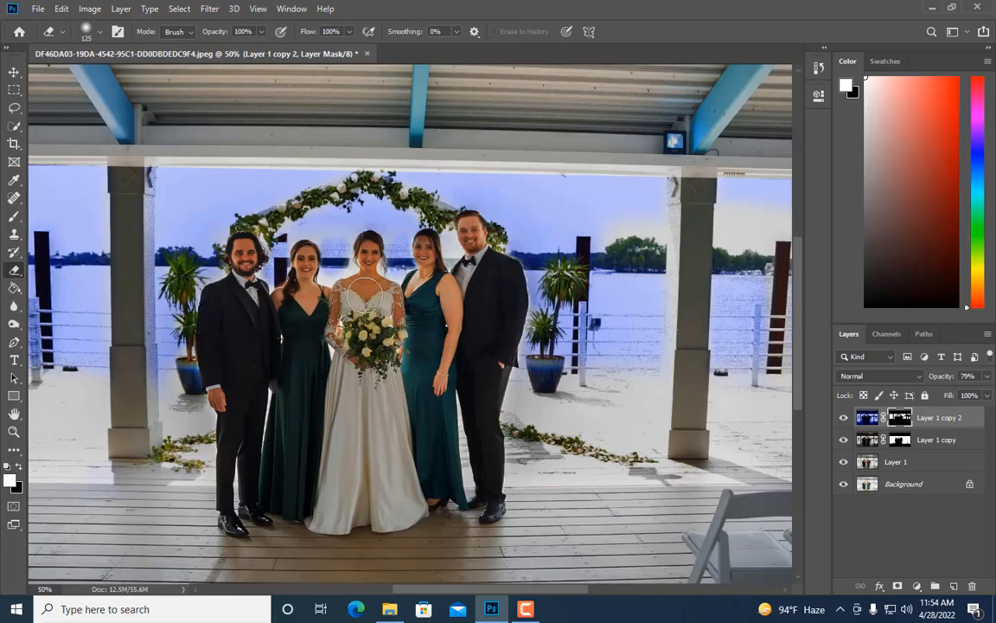
key("ctrl+plus")
left_click(404, 254)
key("bracketright")
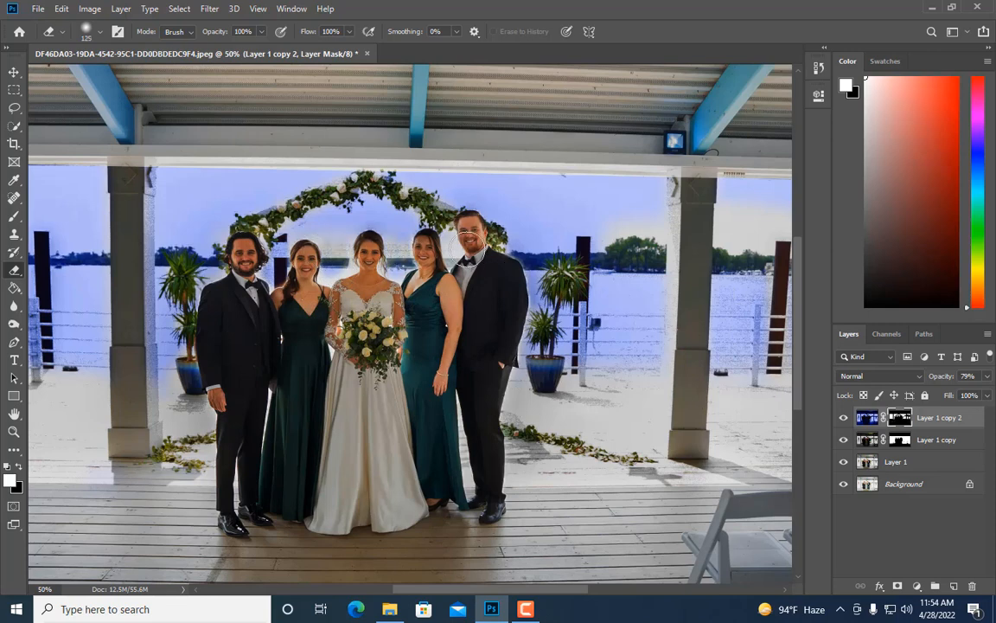
left_click(282, 250)
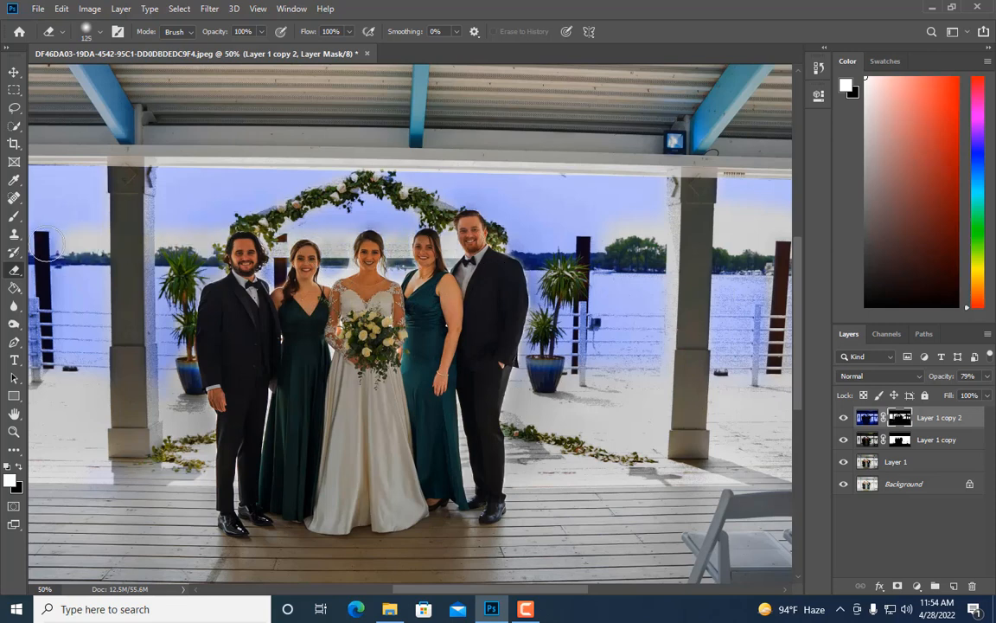
Step: Erase the Layer 1 copy 2 mask along the photo's left horizon and dark post, using 125 px and 70 px Eraser sizes
key("ctrl+minus")
left_click_drag(172, 269, 97, 271)
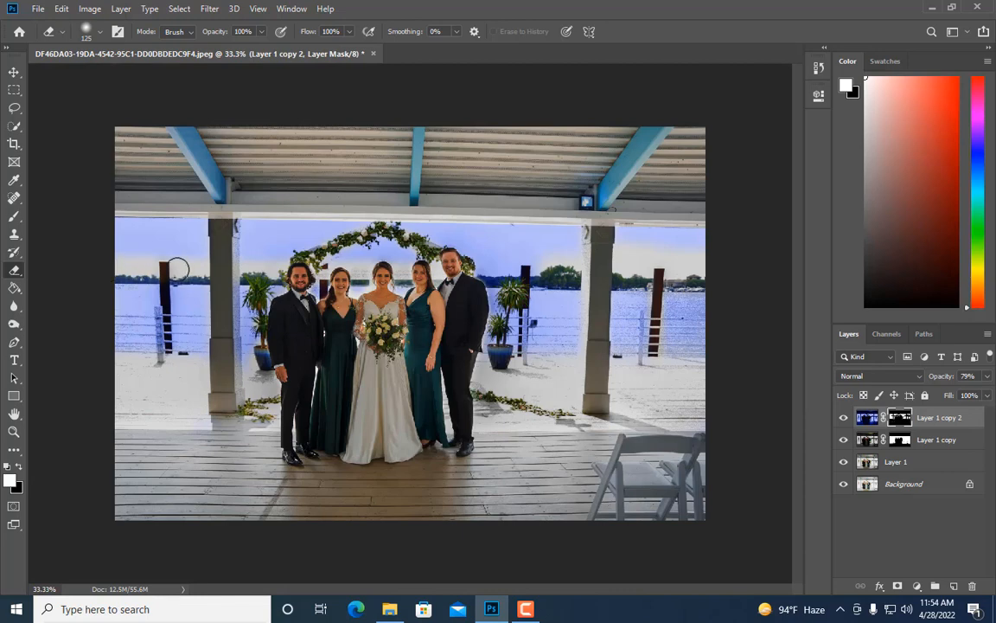
left_click_drag(300, 268, 204, 262)
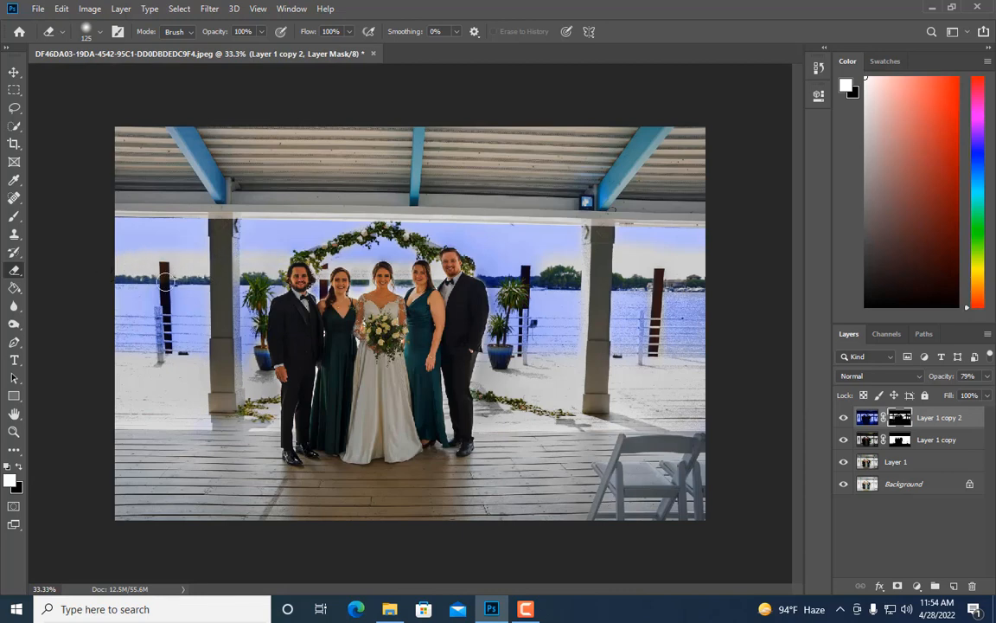
mouse_move(165, 297)
left_mouse_down()
mouse_move(163, 358)
mouse_move(164, 329)
left_mouse_up()
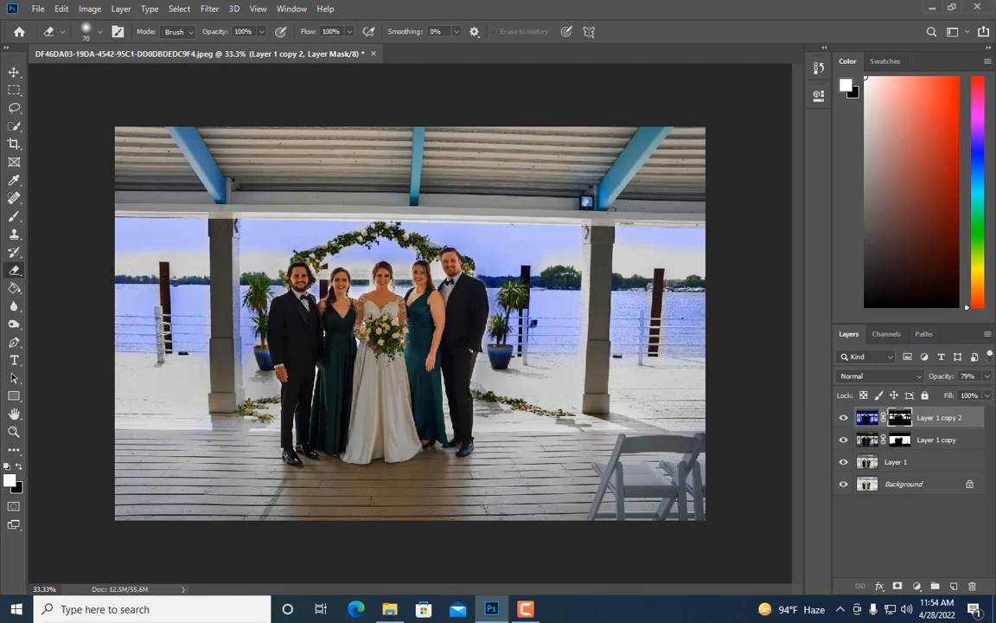
Step: Erase the Layer 1 copy 2 mask over the fence posts and remaining dark posts by the water, reducing the Eraser to 50 px
key("bracketright")
key("bracketright")
key("bracketright")
key("bracketright")
key("bracketright")
key("bracketright")
key("bracketright")
key("bracketleft")
key("bracketleft")
key("bracketleft")
key("bracketleft")
key("bracketleft")
key("bracketleft")
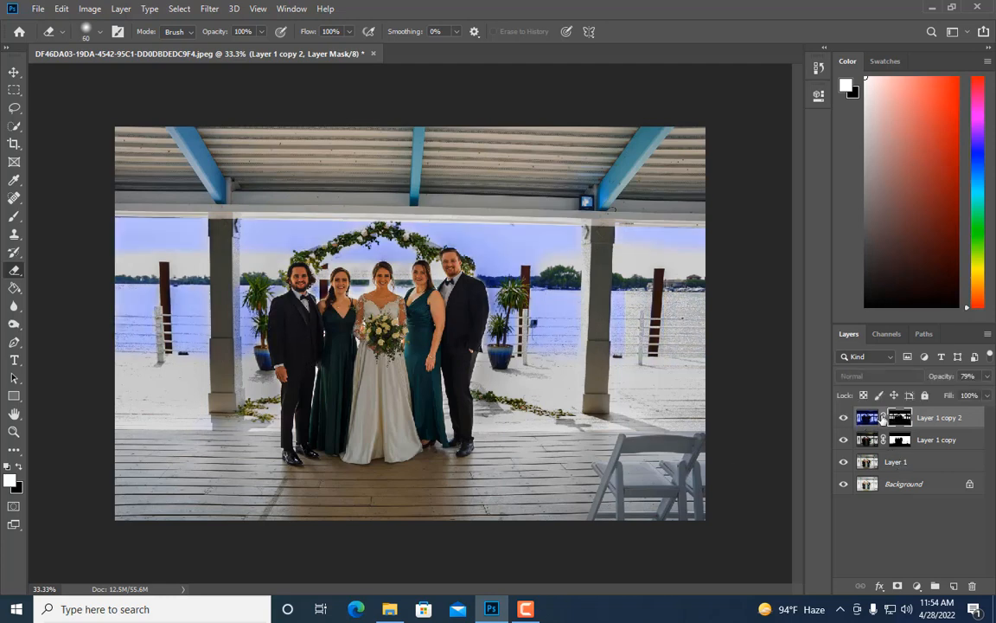
Step: Erase the Layer 1 copy 2 mask over the whole sky between and beside the pillars, using 250 px to 400 px Eraser sizes
key("bracketright")
key("bracketright")
key("bracketright")
key("bracketright")
key("bracketright")
key("bracketright")
key("bracketright")
key("bracketright")
key("bracketright")
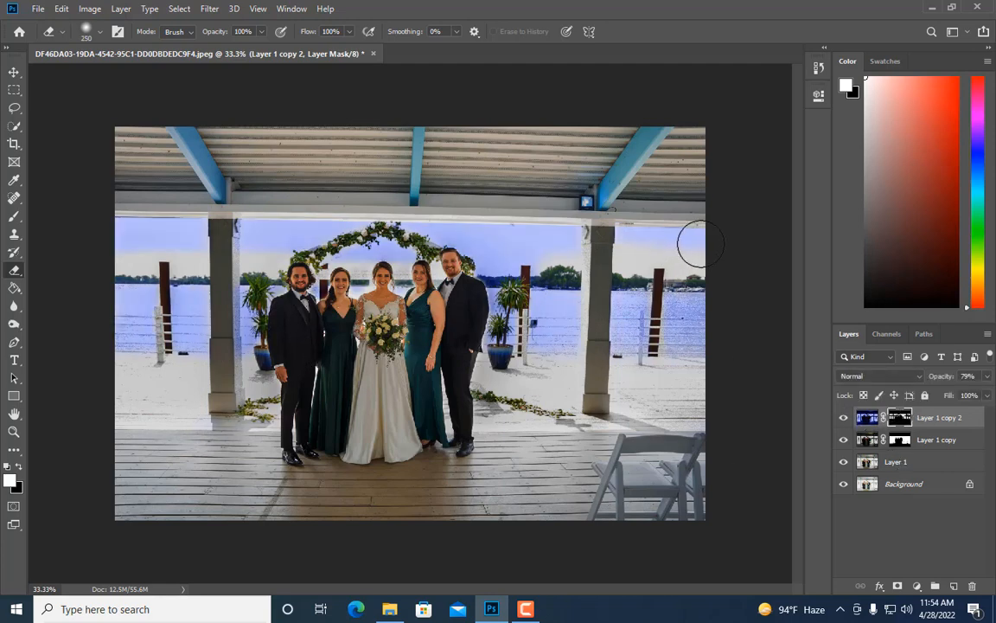
key("bracketleft")
key("bracketleft")
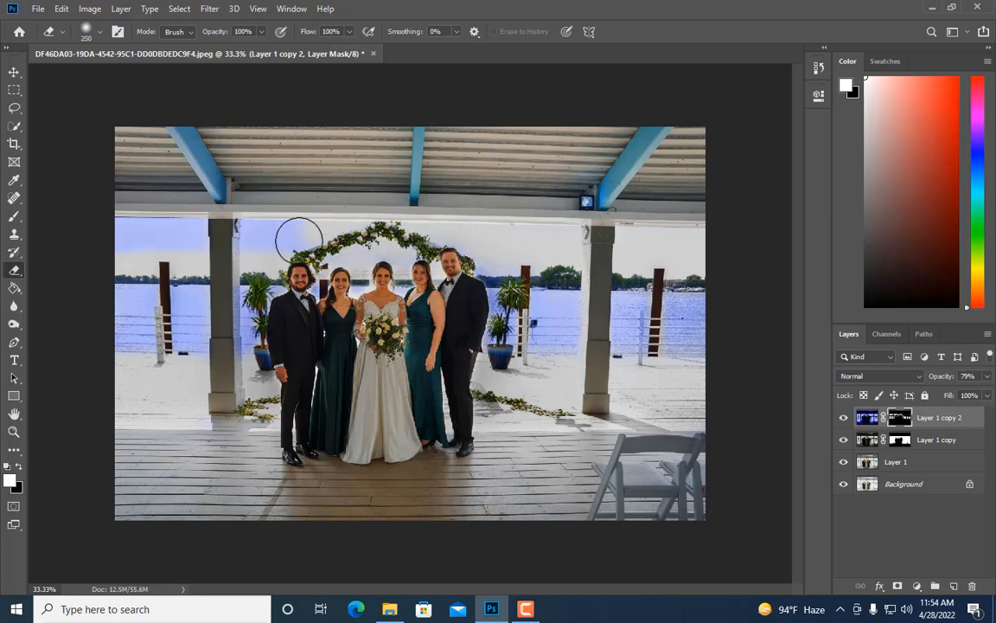
key("bracketright")
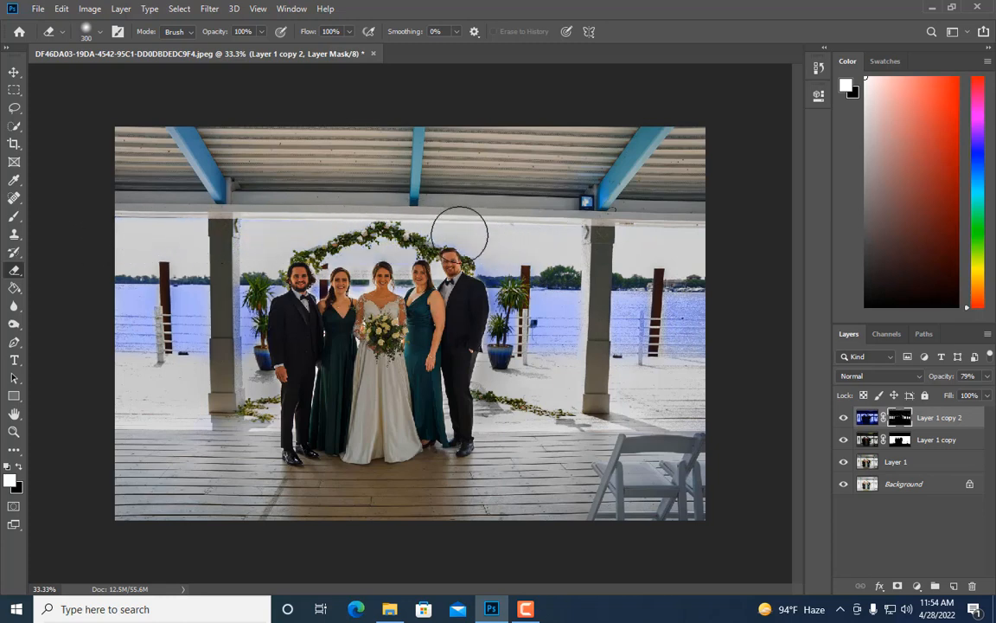
key("bracketleft")
key("bracketleft")
key("bracketright")
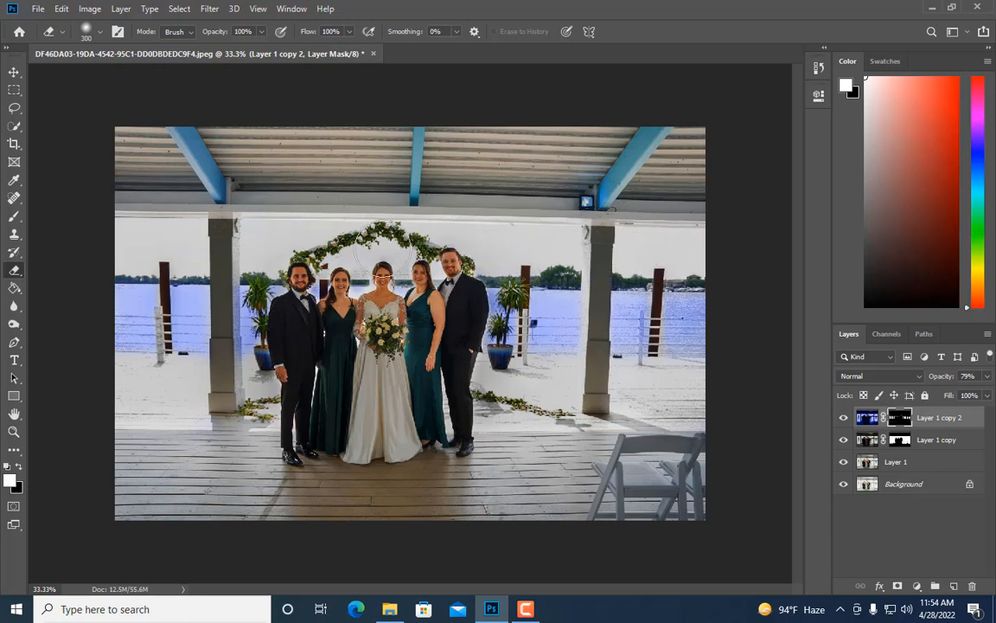
key("bracketright")
key("bracketright")
Step: Apply Hue/Saturation to the image of Layer 1 copy 2 with Hue at -23 and Saturation raised slightly
left_click(867, 418)
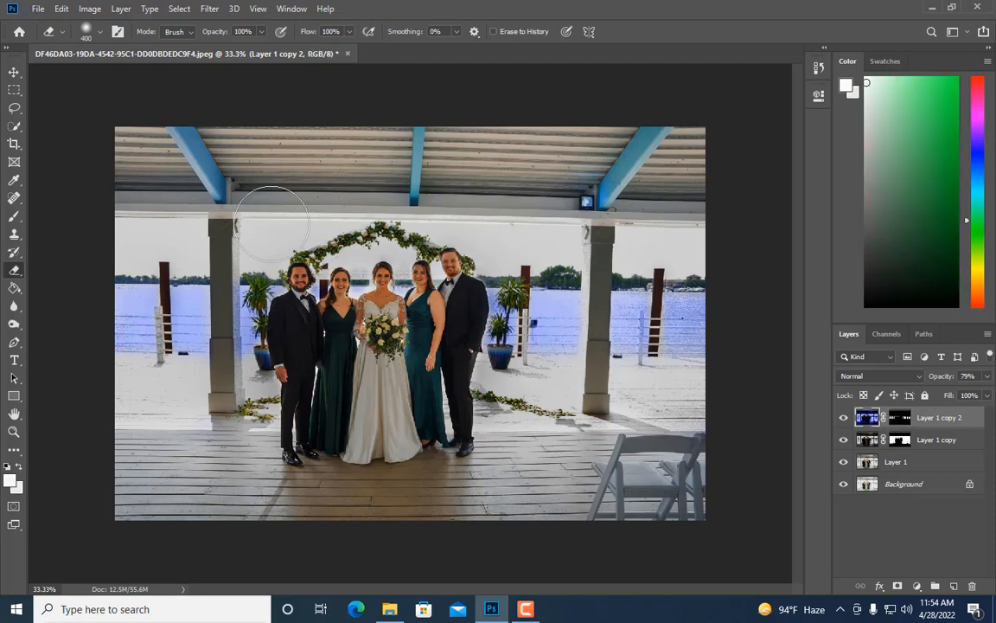
left_click(90, 9)
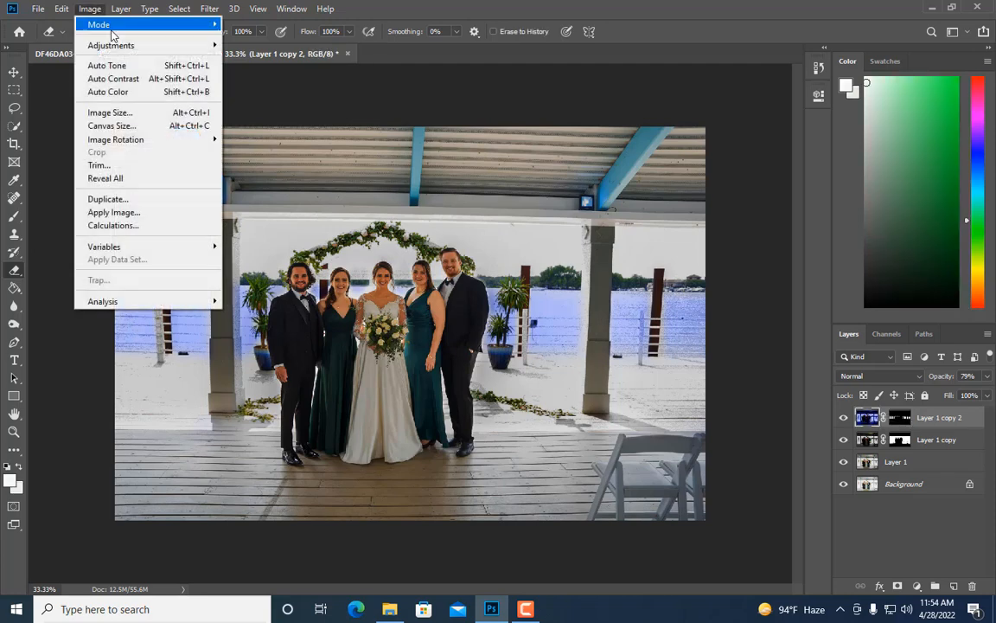
mouse_move(112, 45)
left_click(263, 118)
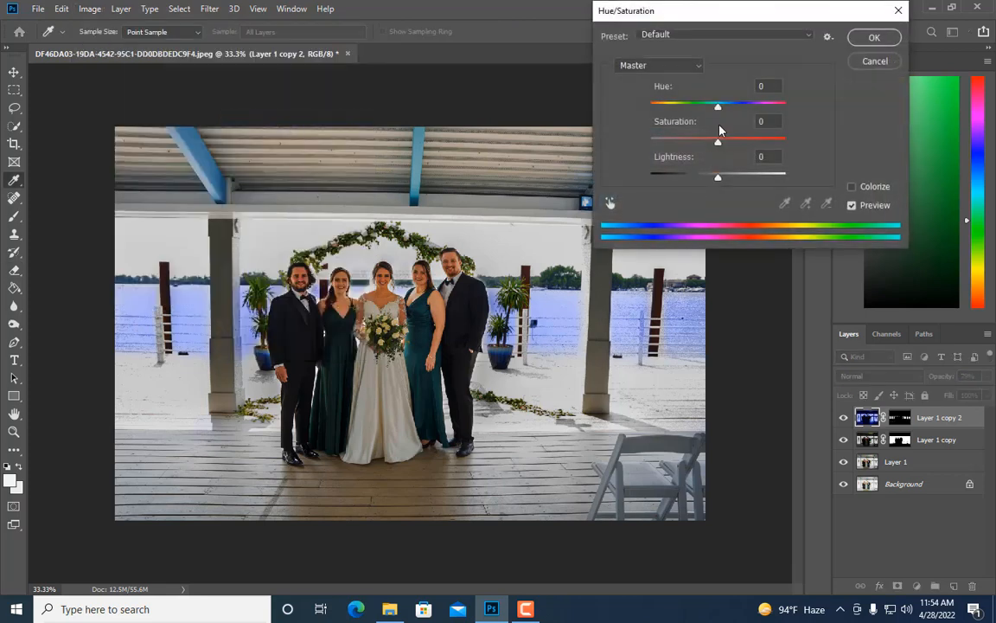
left_click_drag(717, 107, 703, 111)
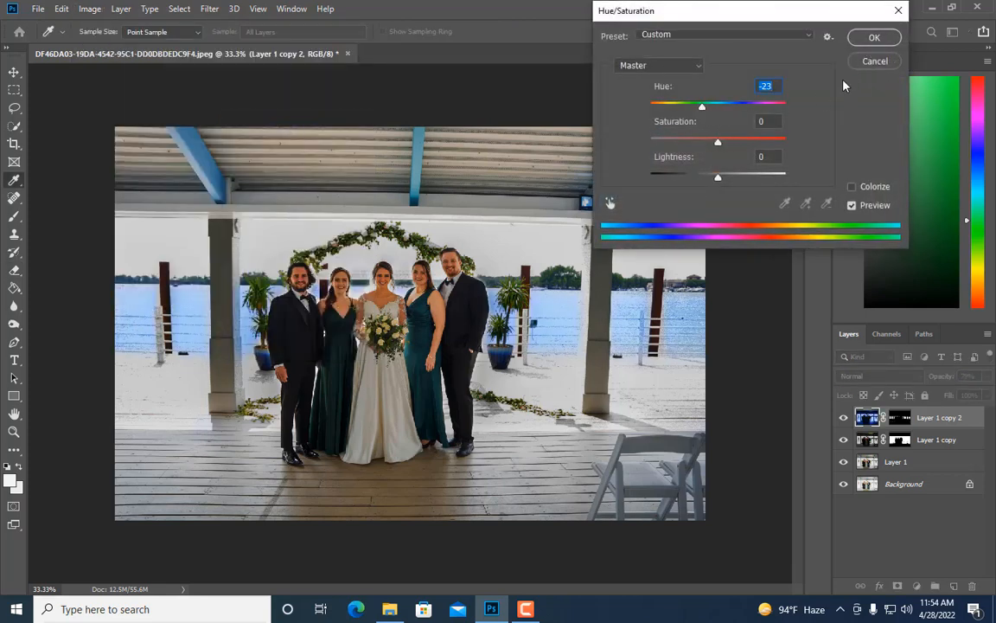
left_click_drag(718, 142, 728, 143)
left_click(872, 41)
key("e")
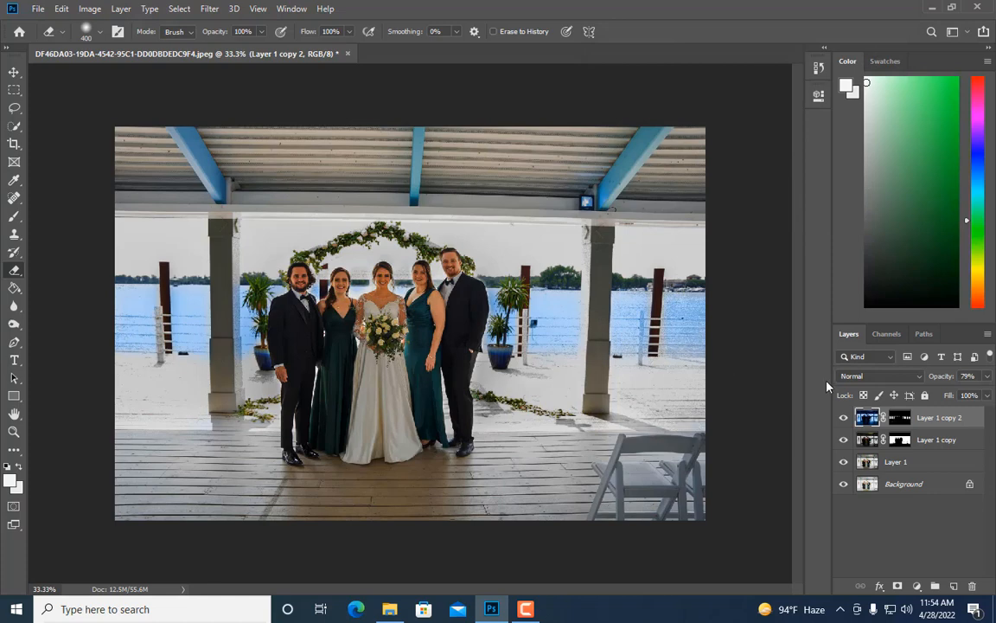
Step: Compare Layer 1 copy 2 on and off, and erase its tint around the potted plant beside the right-hand groomsman, reducing the Eraser to 90 px
left_click(845, 417)
left_click(844, 418)
left_click(844, 418)
left_click(844, 418)
key("ctrl+plus")
key("bracketleft")
key("bracketleft")
key("bracketleft")
key("bracketleft")
key("bracketleft")
key("bracketleft")
key("bracketleft")
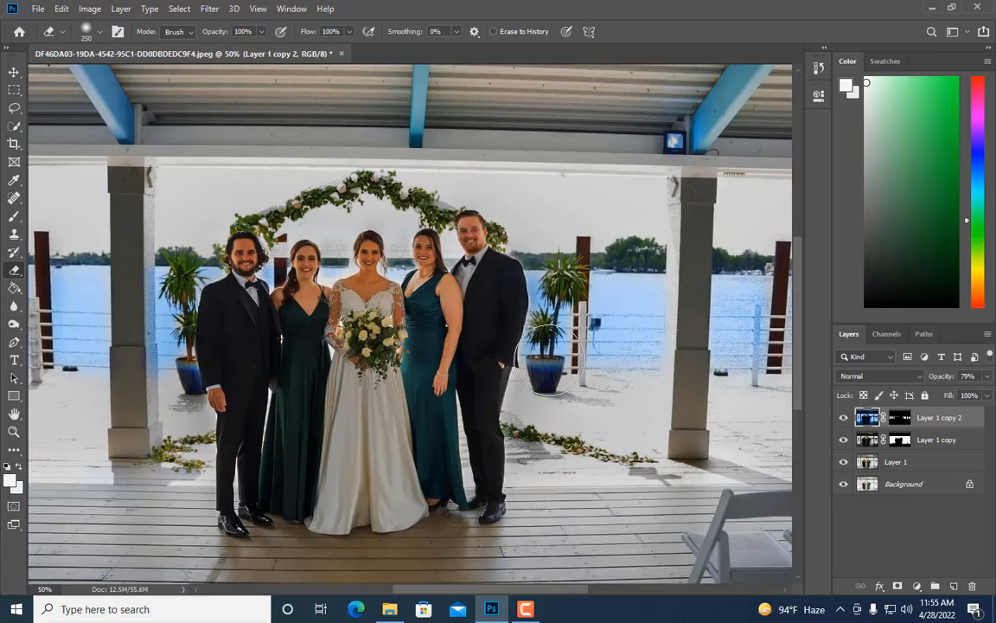
left_click_drag(542, 334, 548, 327)
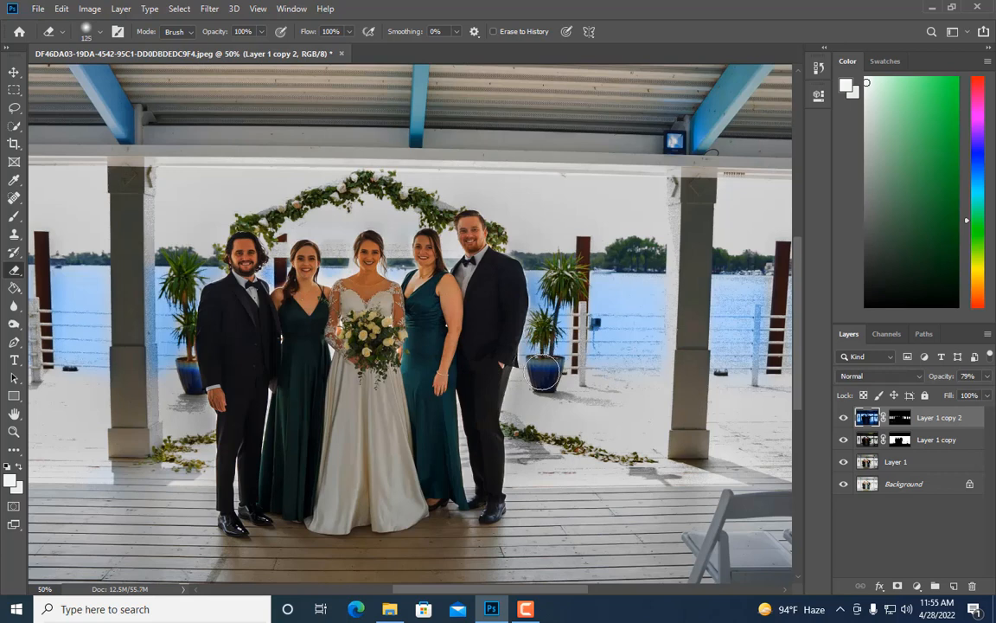
key("bracketleft")
Step: Lower the opacity of Layer 1 copy 2 to 38% and compare the photo with the layer hidden and shown
left_click(986, 378)
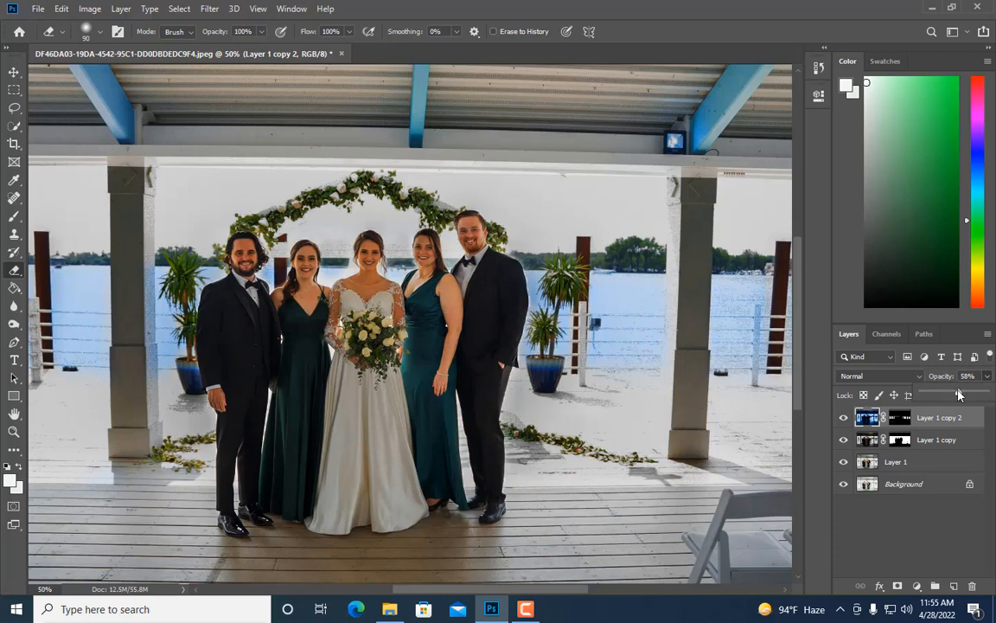
key("ctrl+minus")
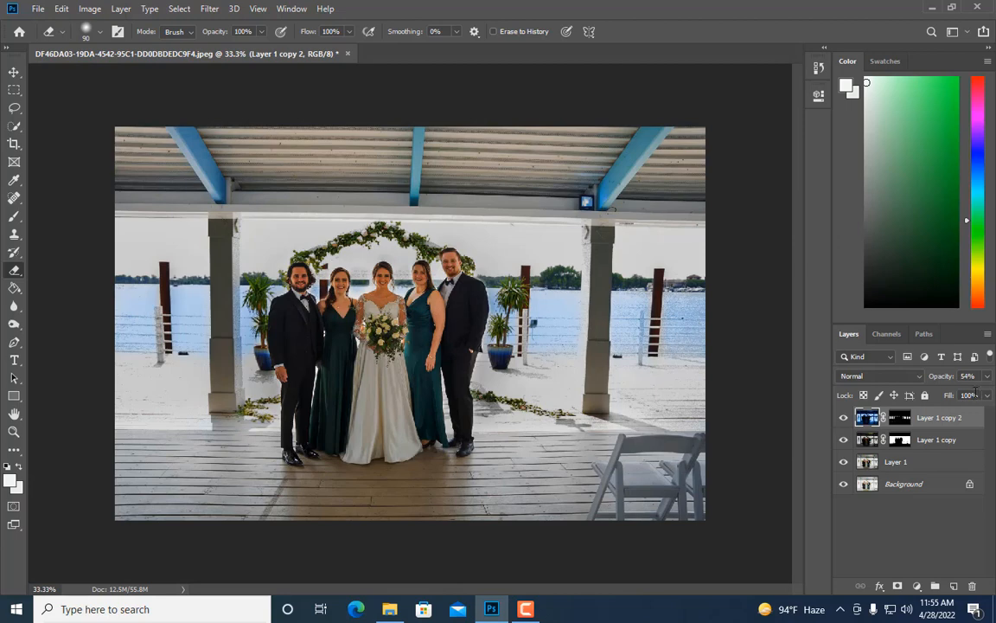
left_click(987, 377)
left_click(843, 422)
left_click(842, 421)
key("ctrl+plus")
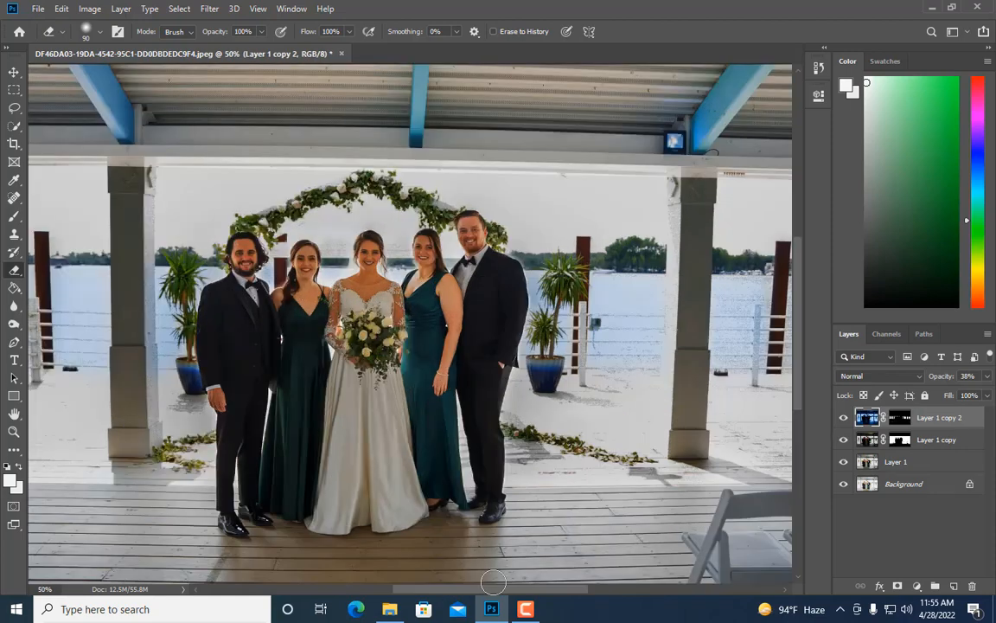
Step: Paint the Layer 1 copy 2 mask white over the water beside the photo's far-right dark post, reducing the Brush to about 35 px
left_click_drag(486, 592, 585, 586)
key("ctrl+plus")
key("ctrl+plus")
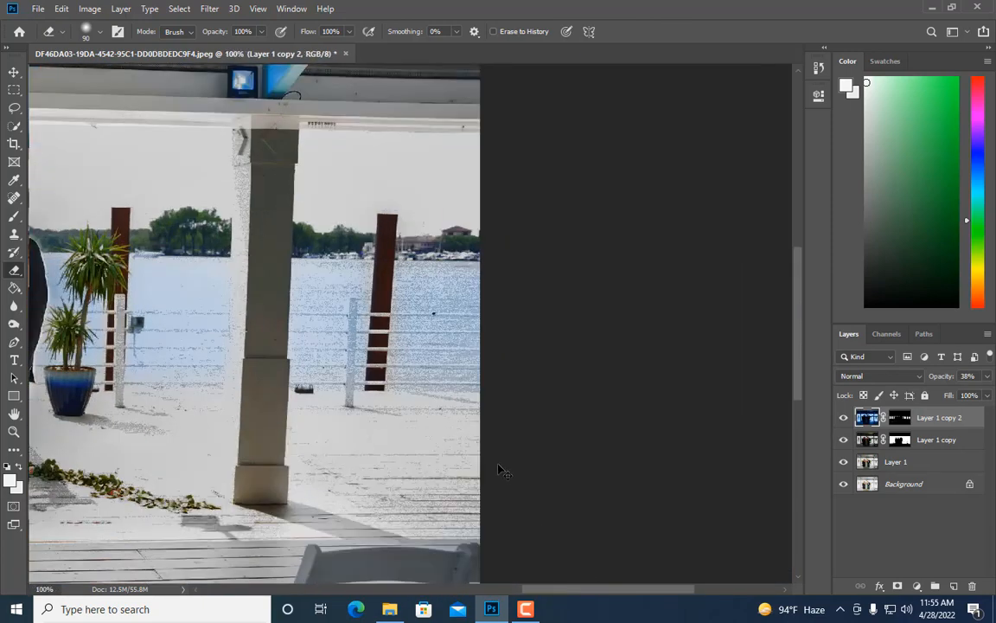
left_click(14, 215)
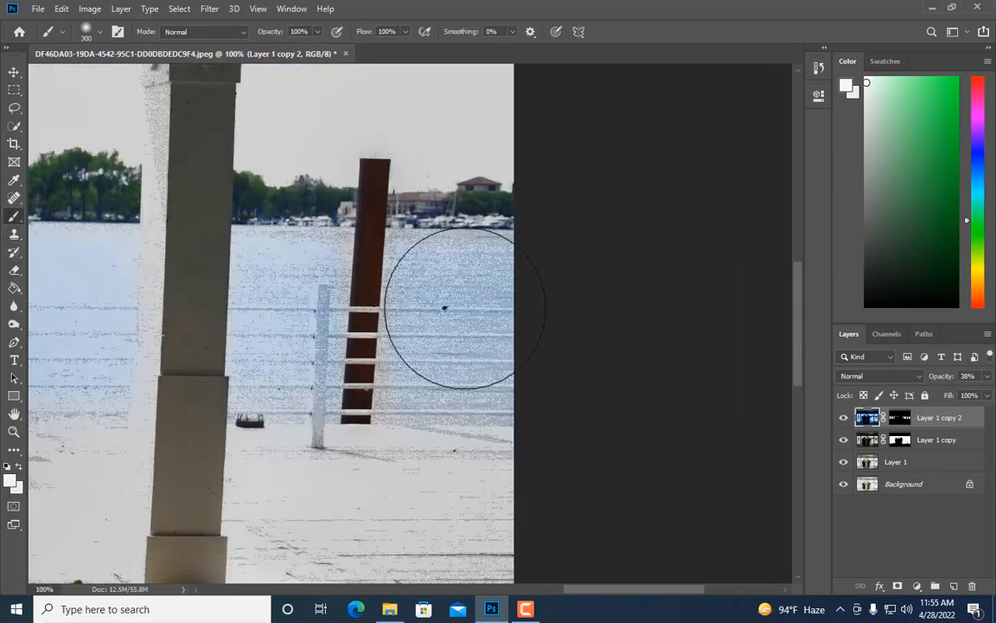
key("bracketleft")
key("bracketleft")
key("bracketleft")
key("bracketleft")
key("bracketleft")
key("bracketleft")
key("bracketleft")
key("bracketleft")
key("bracketleft")
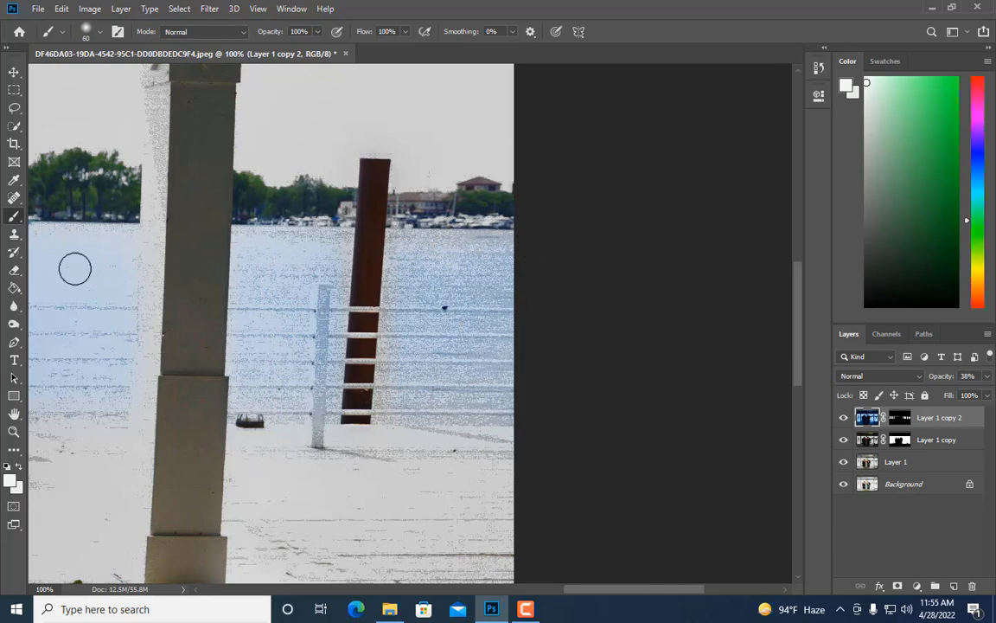
left_click(900, 418)
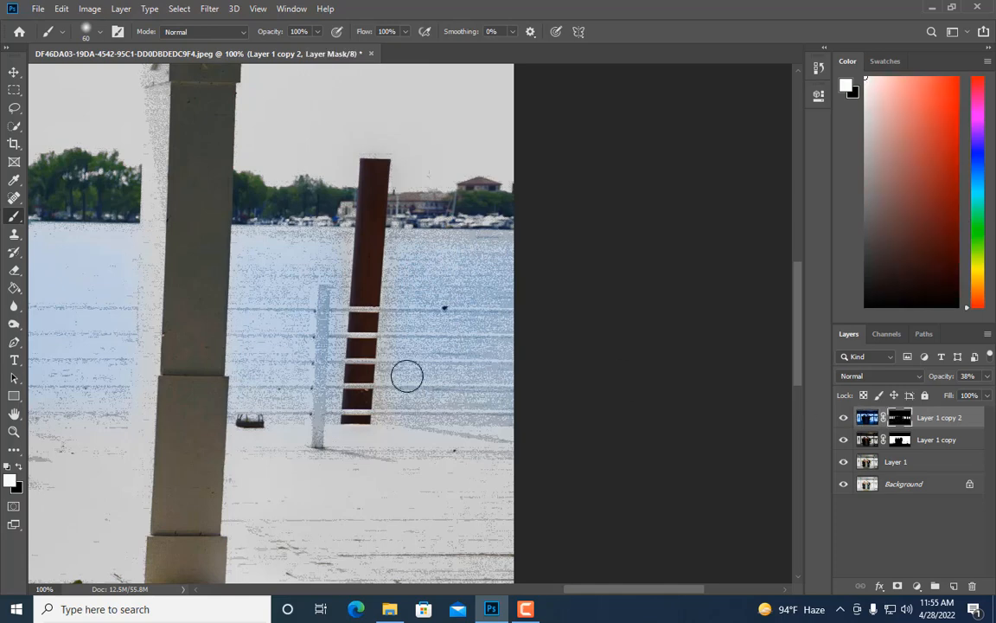
key("bracketleft")
key("bracketleft")
key("bracketleft")
key("bracketleft")
key("bracketleft")
key("bracketleft")
key("bracketright")
key("bracketright")
key("bracketright")
key("bracketleft")
key("bracketleft")
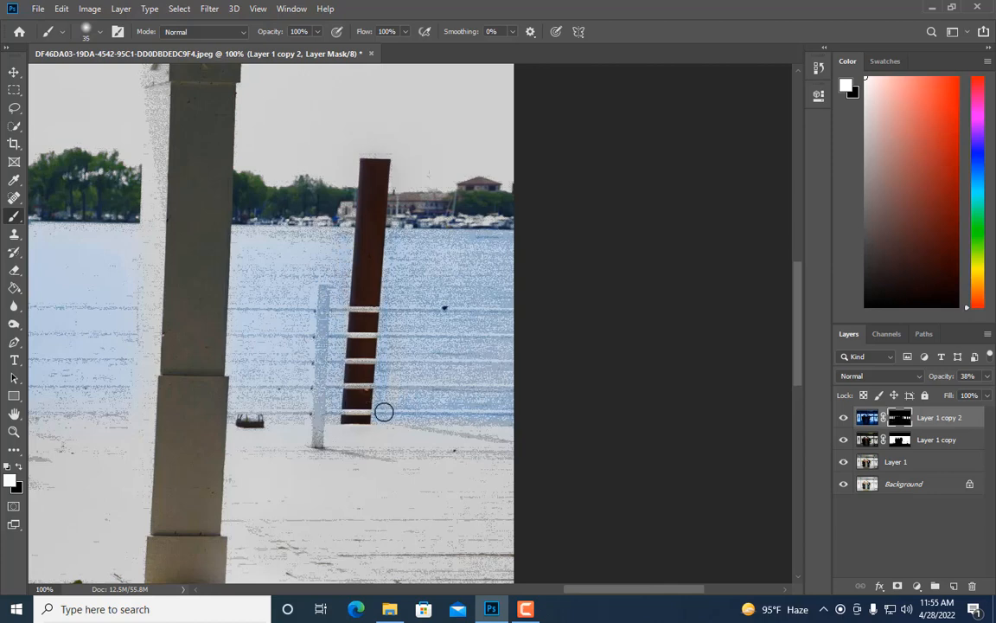
Step: Paint the Layer 1 copy 2 mask white over the water between the right pillar and the fence post, adjusting the Brush size to fit
key("bracketright")
key("bracketright")
key("bracketright")
key("bracketleft")
key("bracketleft")
key("bracketleft")
key("bracketright")
key("bracketright")
key("bracketright")
Step: Paint the Layer 1 copy 2 mask white over the water between the right potted plant and the pillar, using 25 to 40 px Brush sizes
left_click_drag(591, 592, 544, 592)
key("bracketleft")
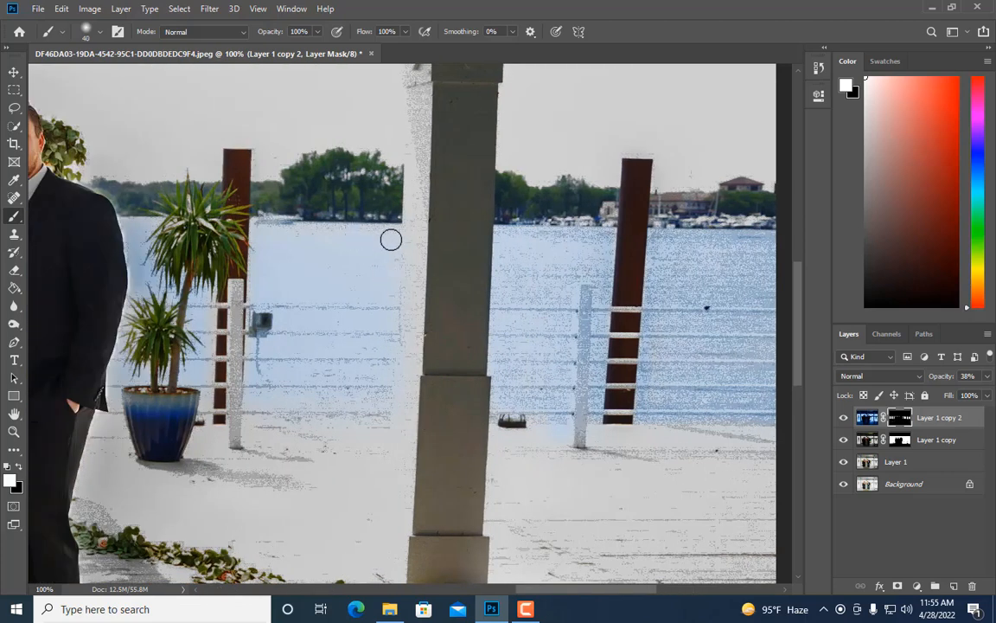
mouse_move(391, 240)
left_mouse_down()
mouse_move(381, 400)
mouse_move(347, 398)
left_mouse_up()
key("bracketleft")
key("bracketleft")
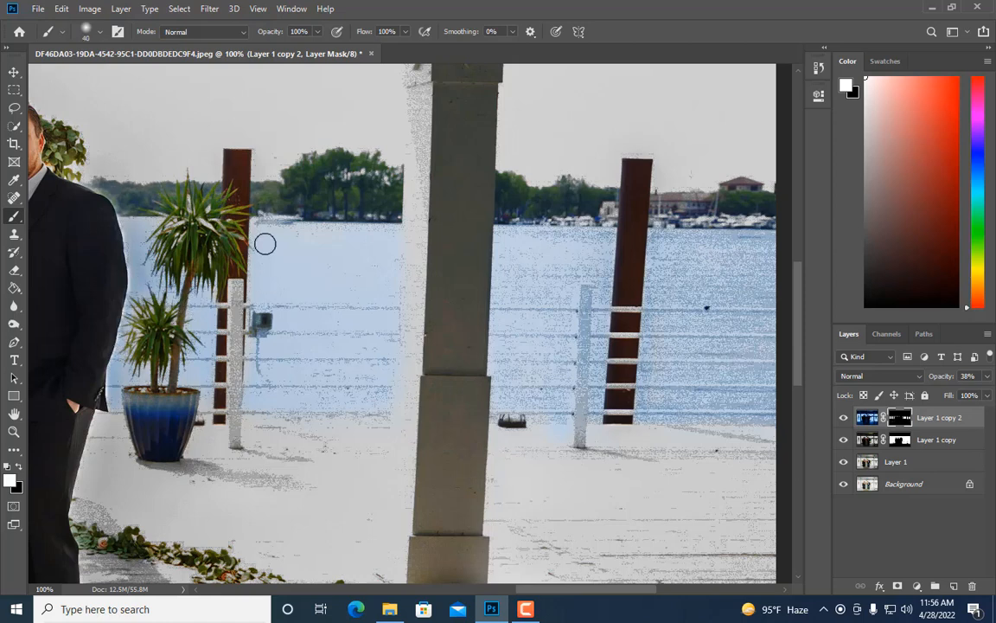
key("bracketright")
key("bracketleft")
key("bracketright")
key("bracketleft")
key("bracketleft")
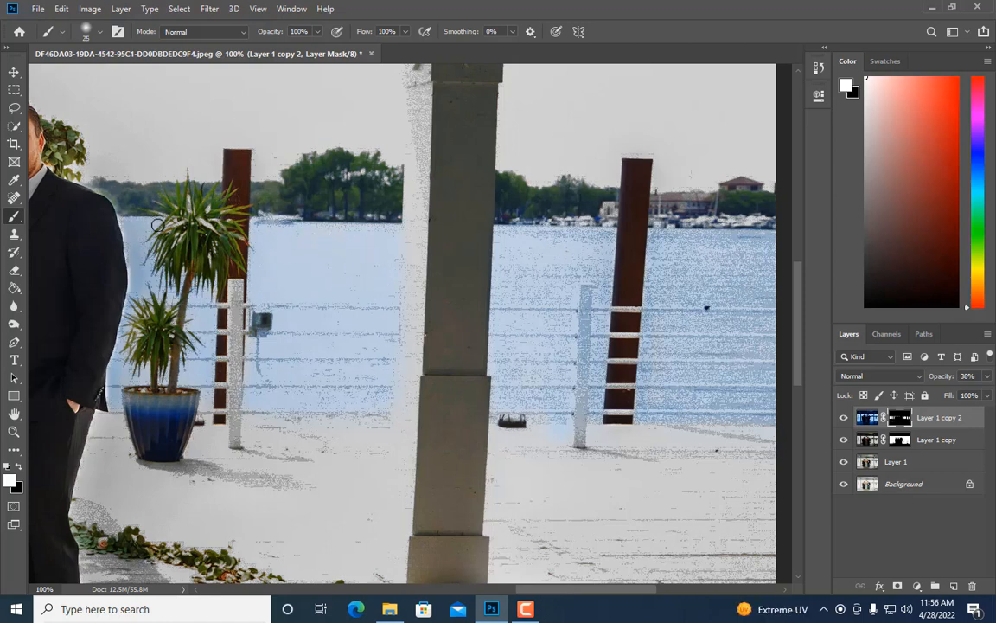
key("bracketright")
Step: Paint the Layer 1 copy 2 mask white over the water around the left pillar, left plant and group, reducing the Brush from 30 to 15 px
left_click_drag(513, 594, 375, 599)
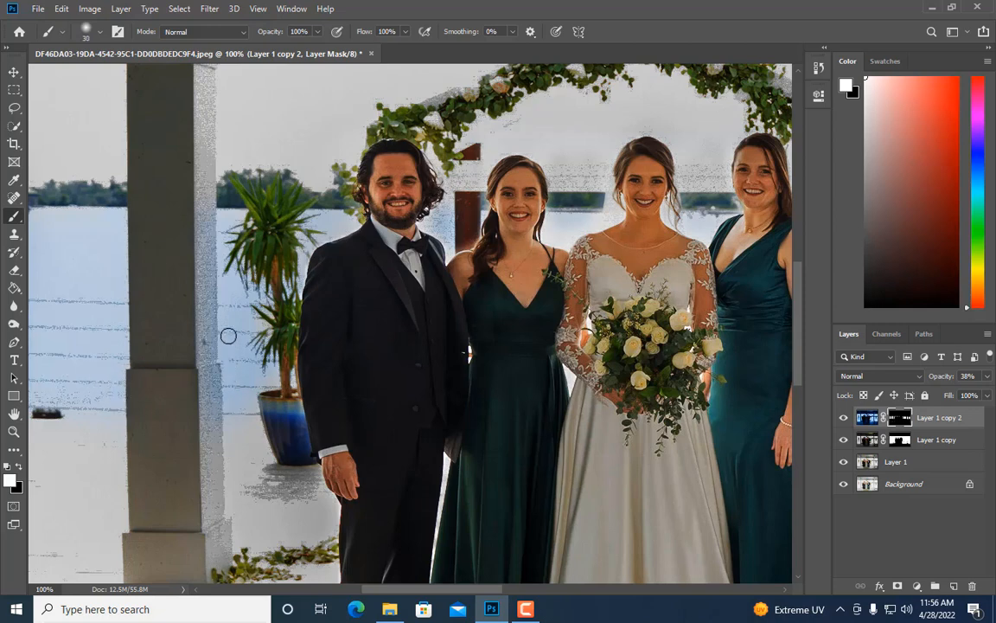
key("bracketleft")
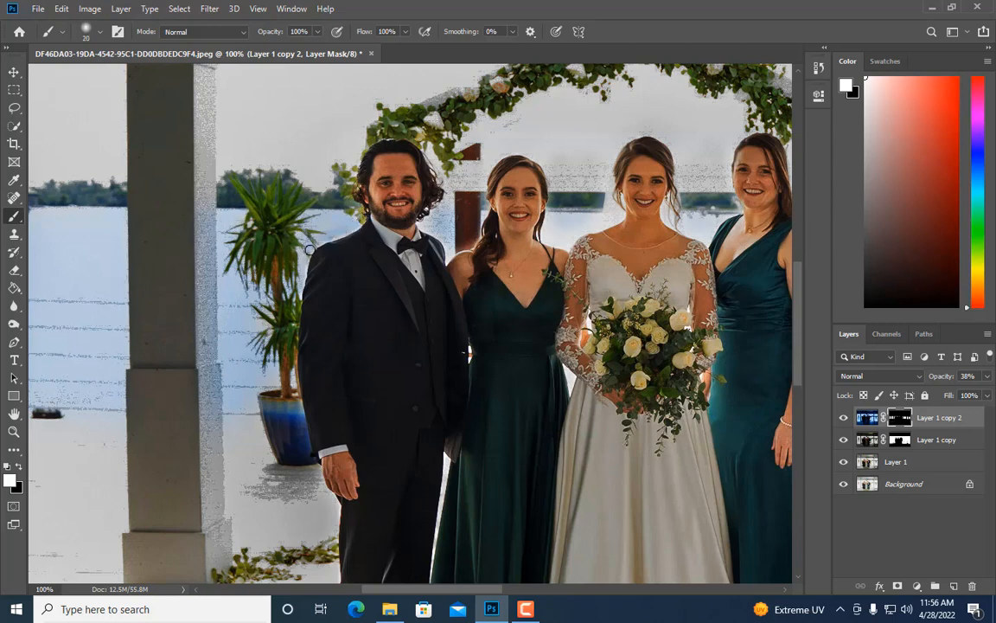
key("bracketleft")
key("ctrl+minus")
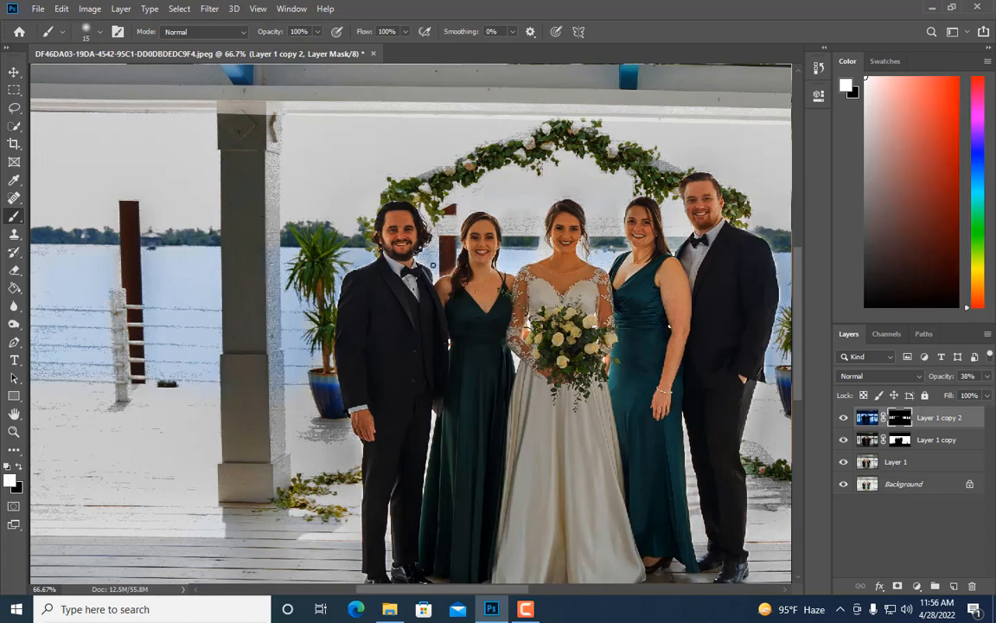
Step: Target the image of Layer 1 copy 2 and set the layer's opacity to 41%
key("ctrl+minus")
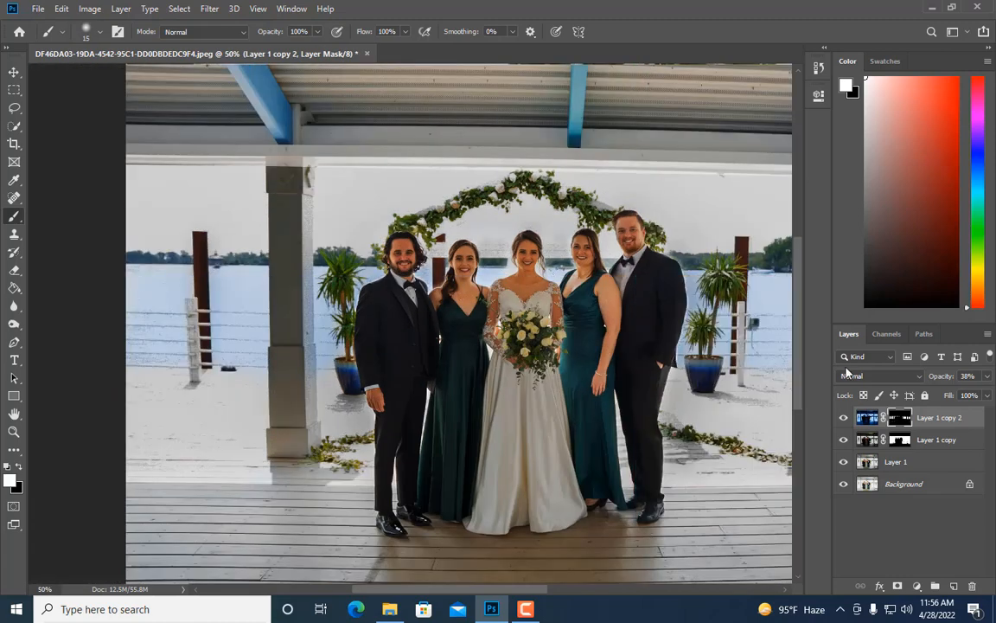
key("ctrl+minus")
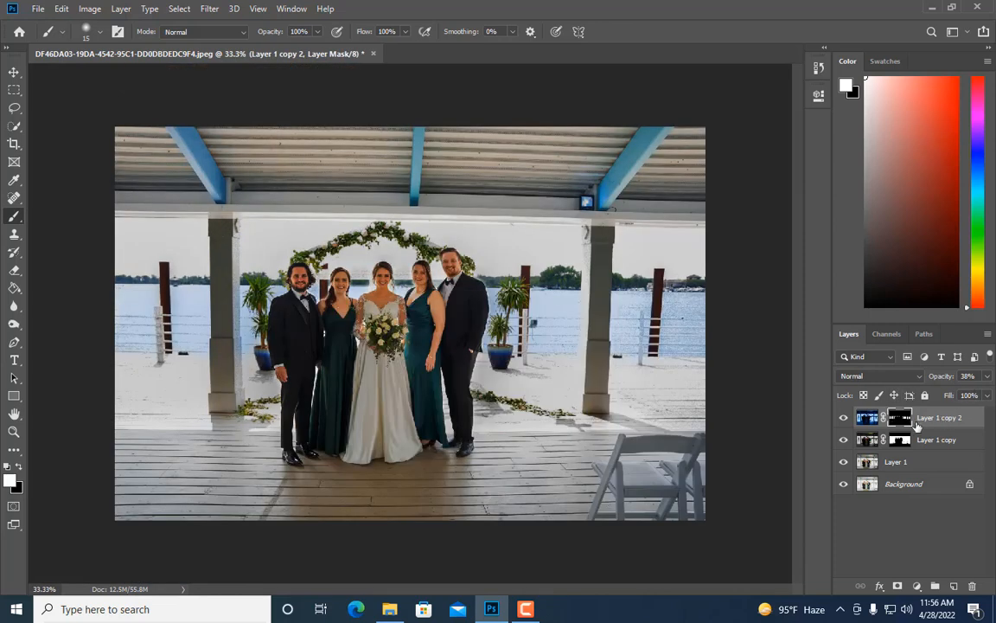
left_click(864, 421)
left_click(987, 377)
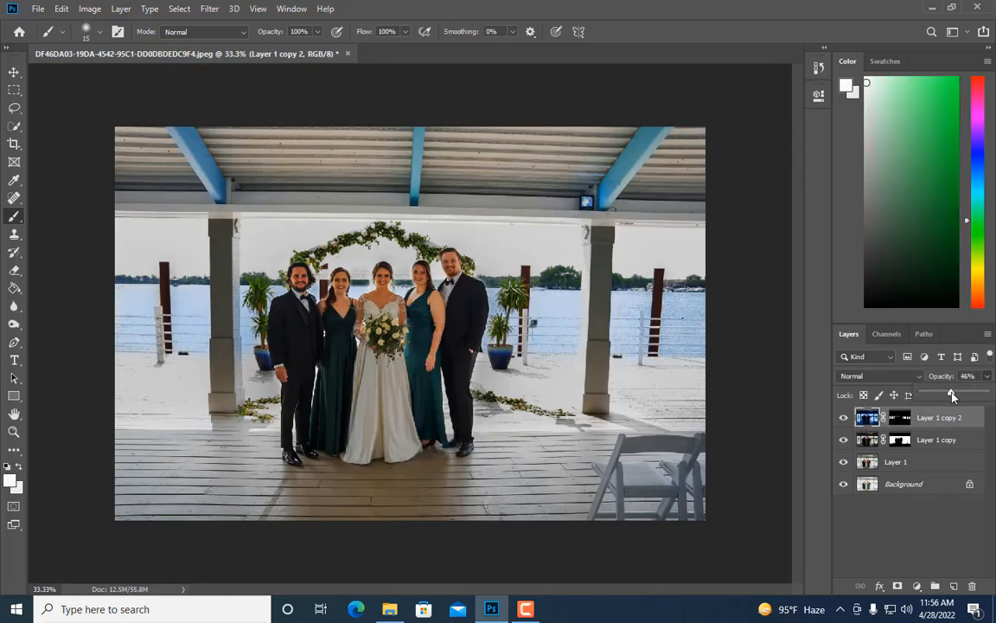
left_click(837, 416)
Step: Apply Hue/Saturation to the image of Layer 1 copy 2 with Hue at -16
left_click(90, 9)
mouse_move(130, 44)
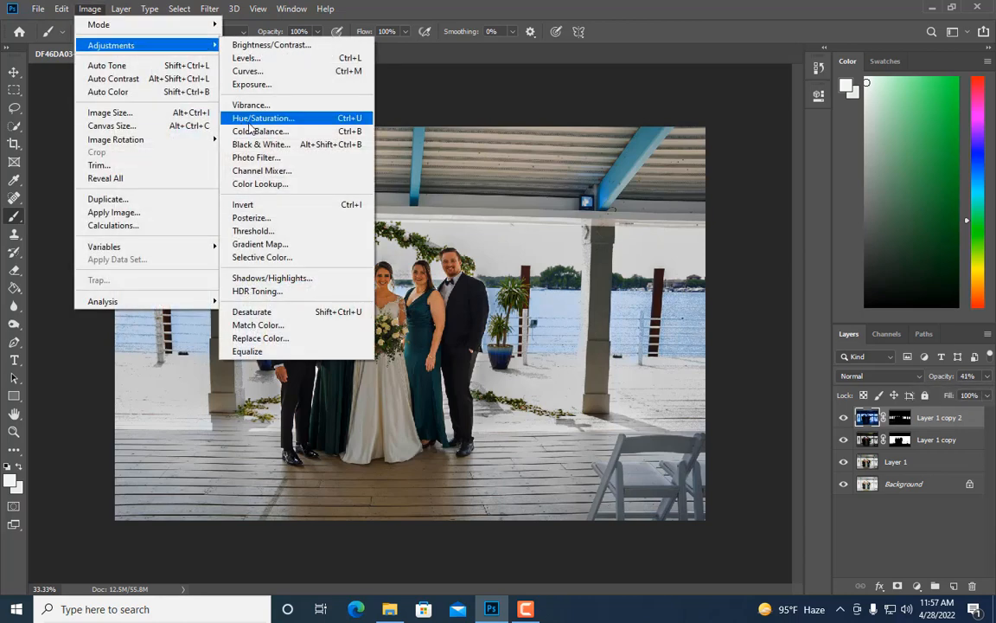
left_click(278, 116)
left_click_drag(717, 113, 708, 114)
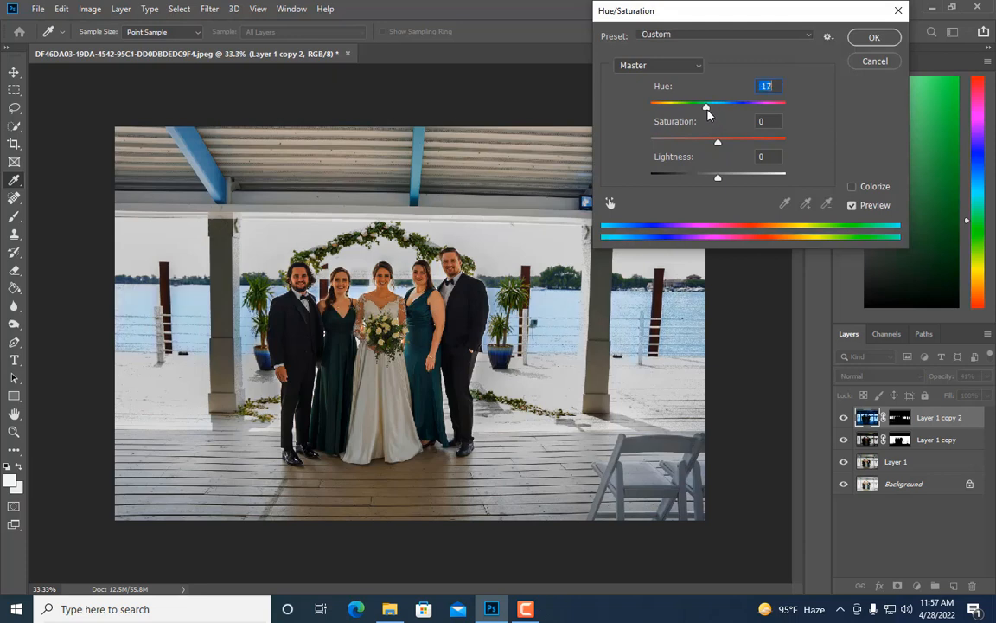
left_click_drag(708, 114, 709, 113)
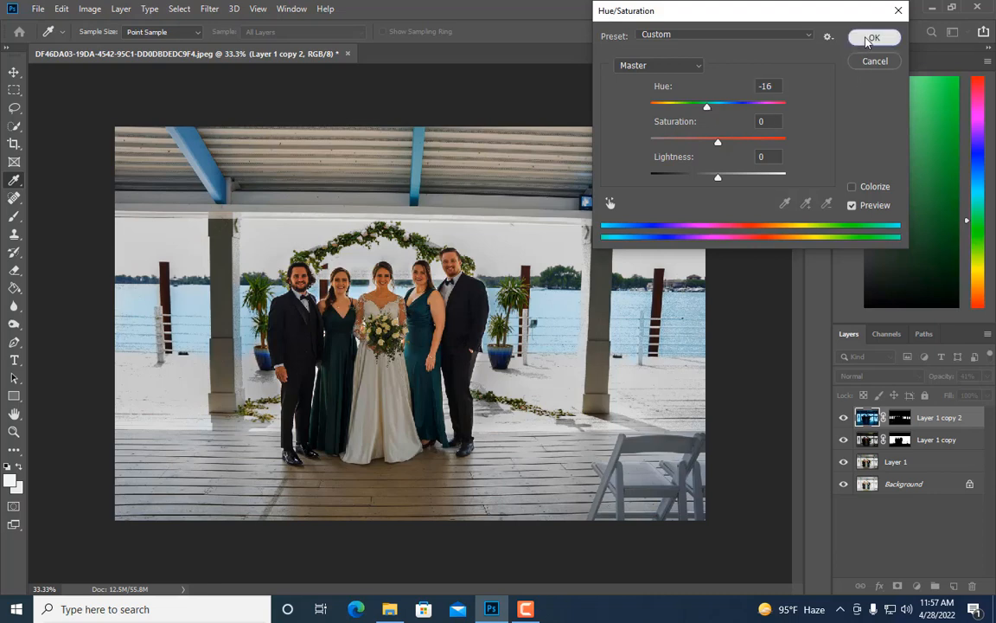
left_click(872, 37)
key("b")
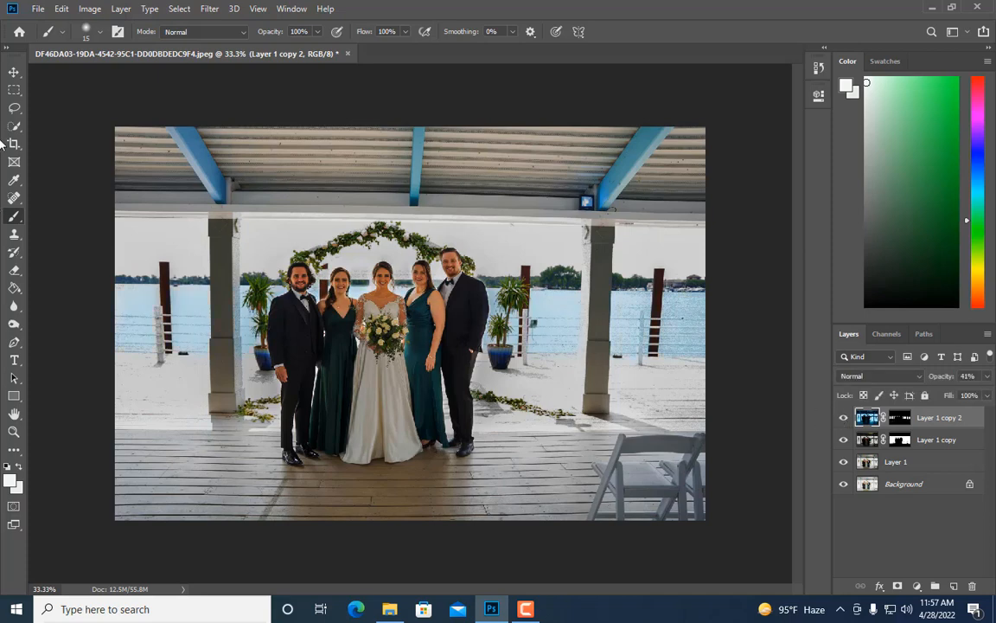
Step: Merge Layer 1, Layer 1 copy and Layer 1 copy 2 into one layer, and duplicate the merged layer
left_click(14, 90)
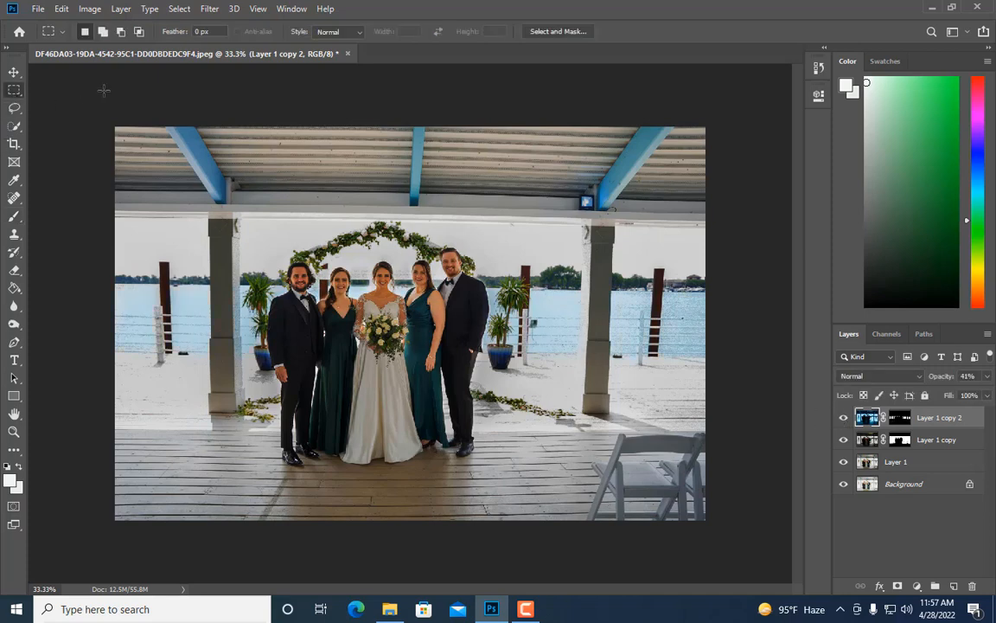
left_click(900, 462, "shift")
right_click(900, 462)
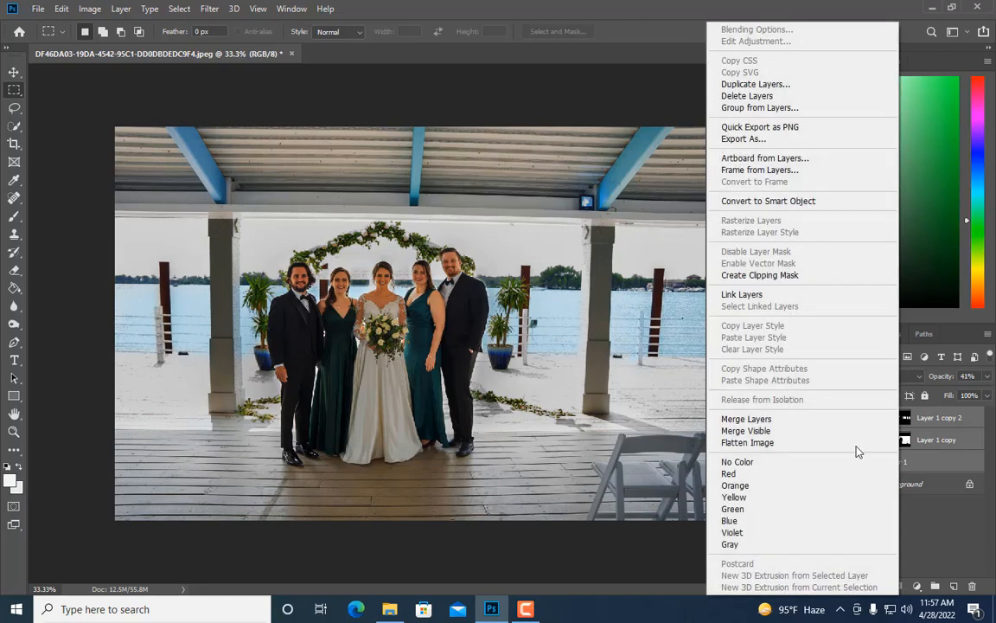
left_click(761, 386)
key("ctrl+j")
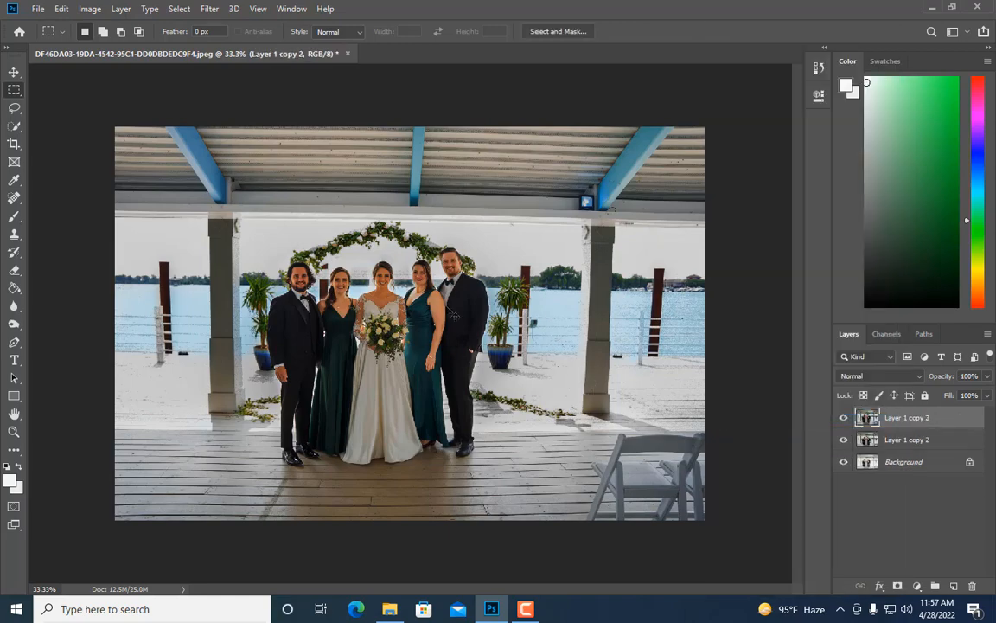
Step: Apply Shadows/Highlights to Layer 1 copy 3 with the Shadows amount below the default 35%, and compare the photo with the layer hidden and shown
key("ctrl+plus")
left_click(90, 9)
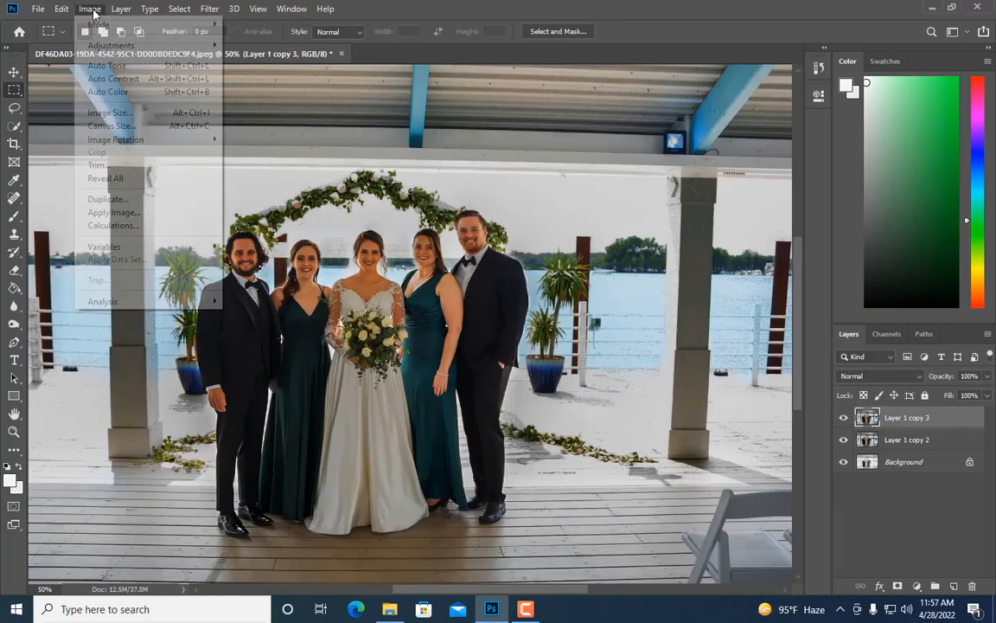
mouse_move(104, 45)
left_click(269, 277)
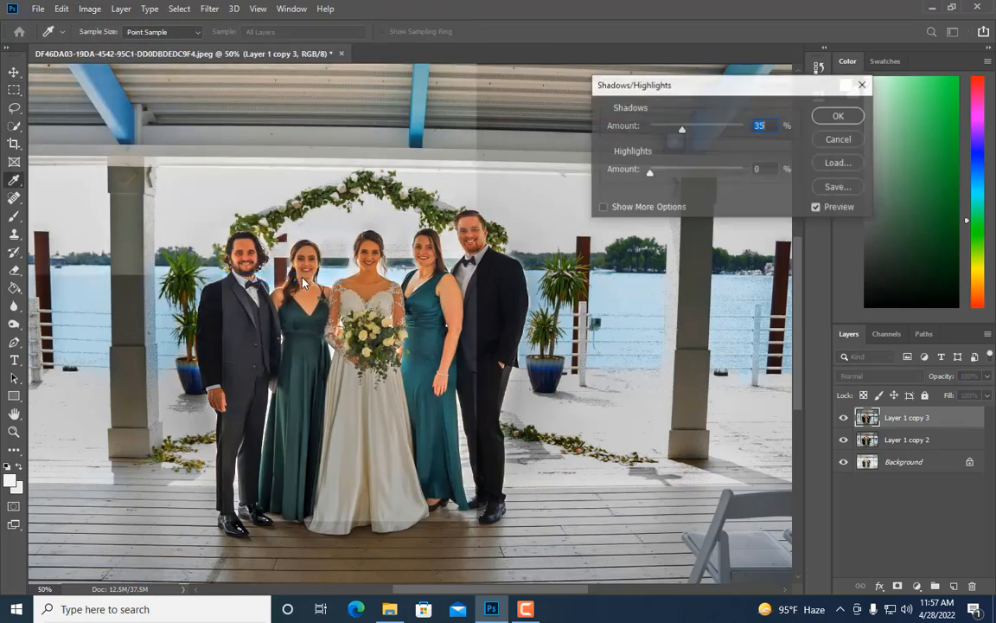
left_click(667, 128)
left_click(839, 118)
key("m")
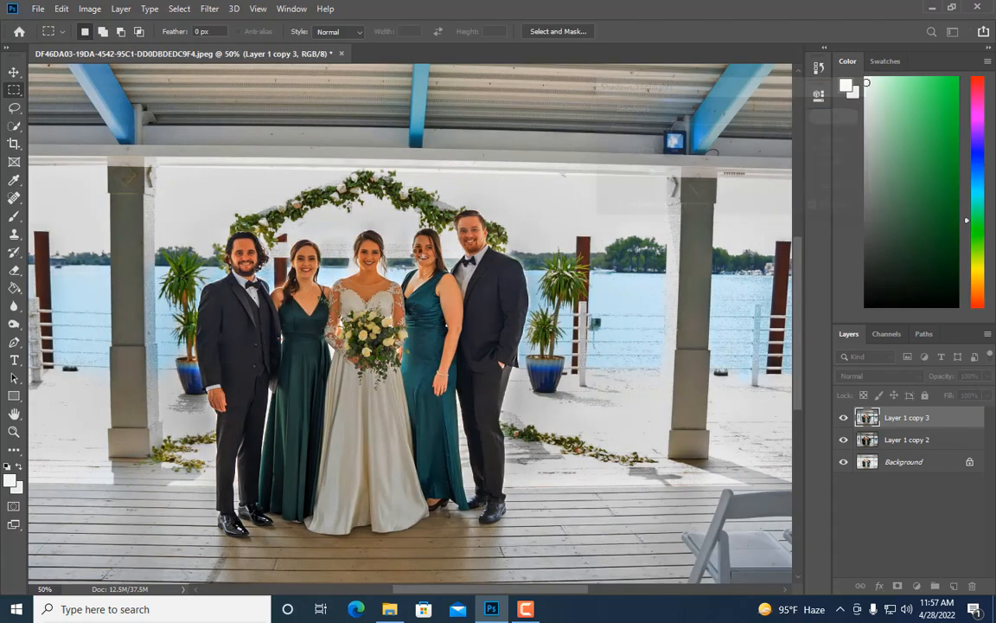
scroll(355, 275, "up", 2)
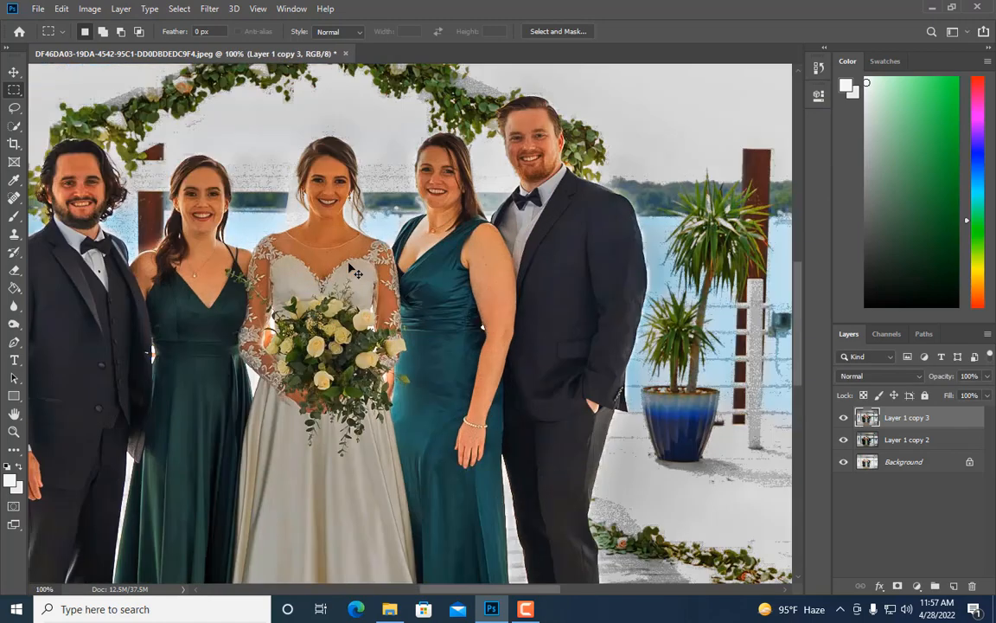
key("ctrl+minus")
key("ctrl+minus")
key("ctrl+minus")
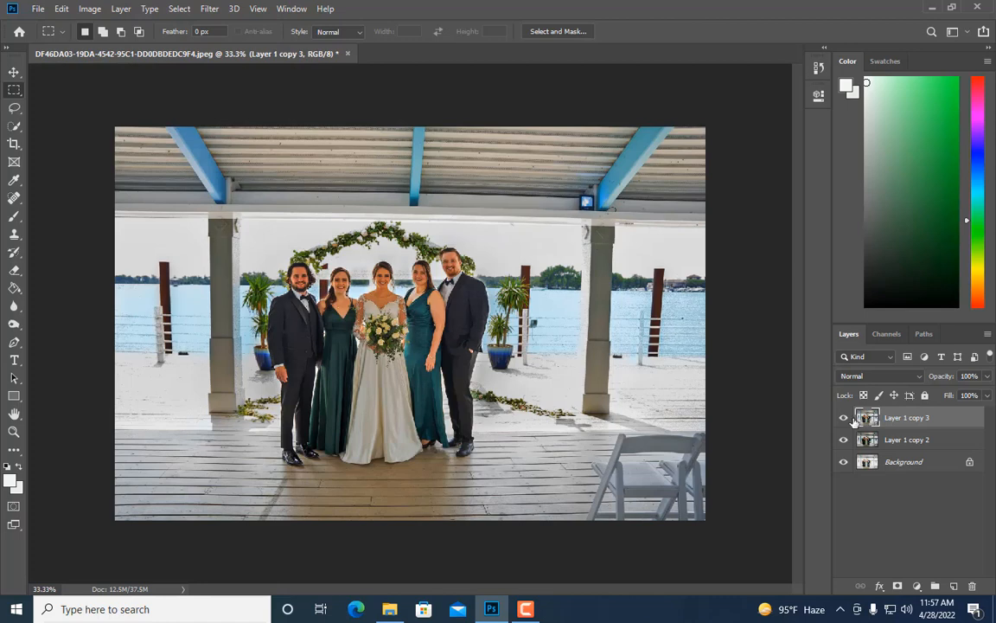
left_click(844, 419)
left_click(844, 419)
Step: Duplicate Layer 1 copy 3 and apply RGB Curves to the duplicate, with points at input 122, output 116 and input 189, output 198
key("ctrl+j")
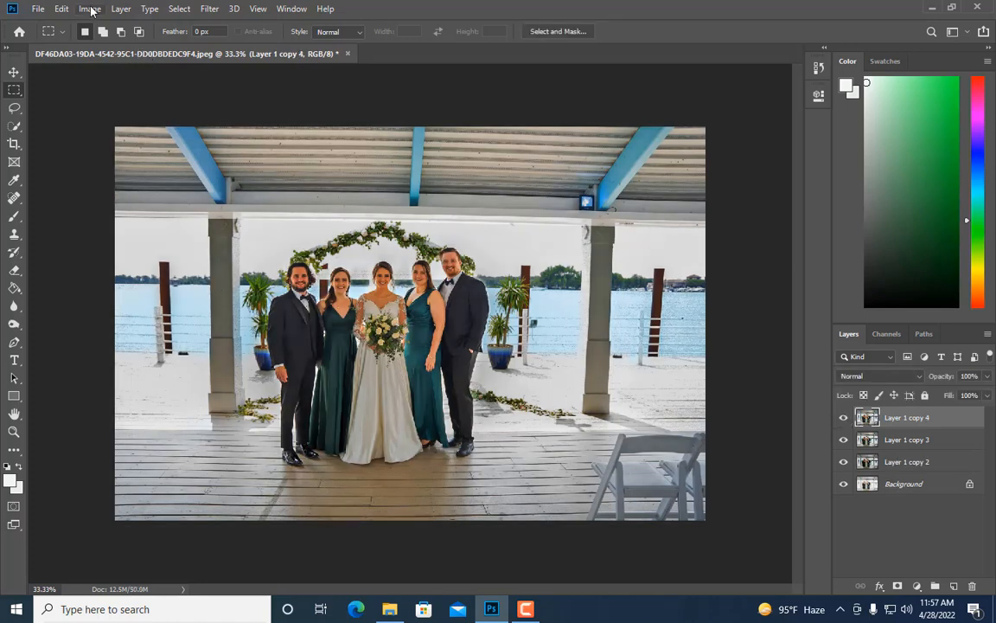
left_click(89, 9)
mouse_move(104, 45)
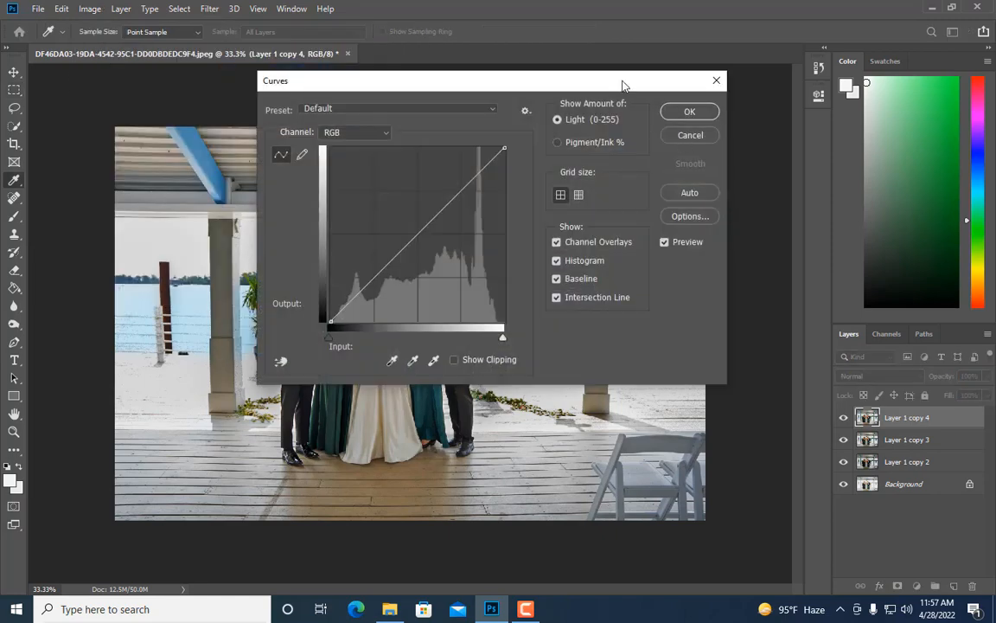
left_click_drag(625, 85, 866, 65)
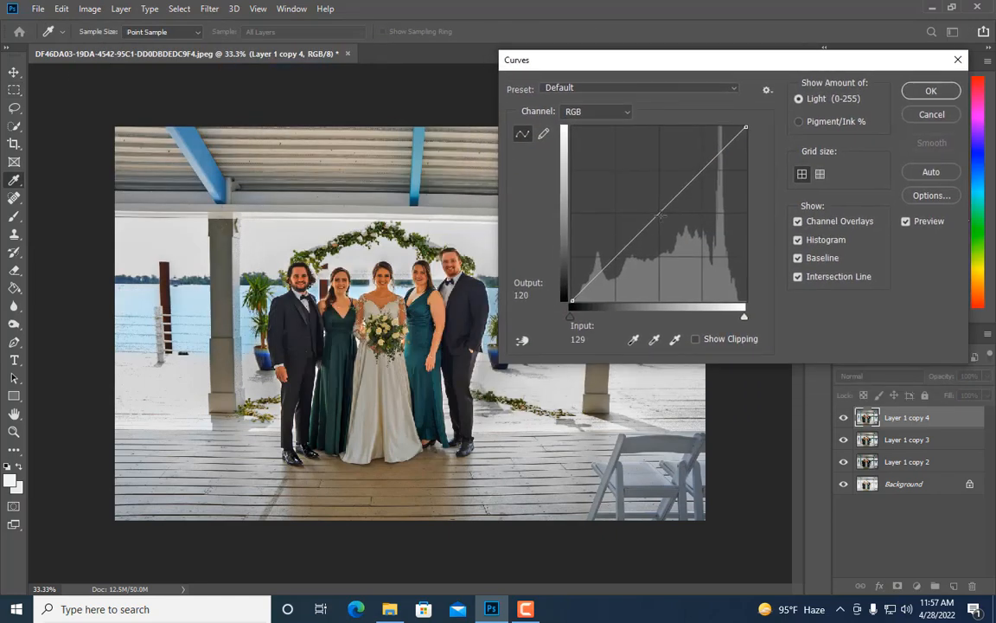
left_click_drag(660, 215, 656, 221)
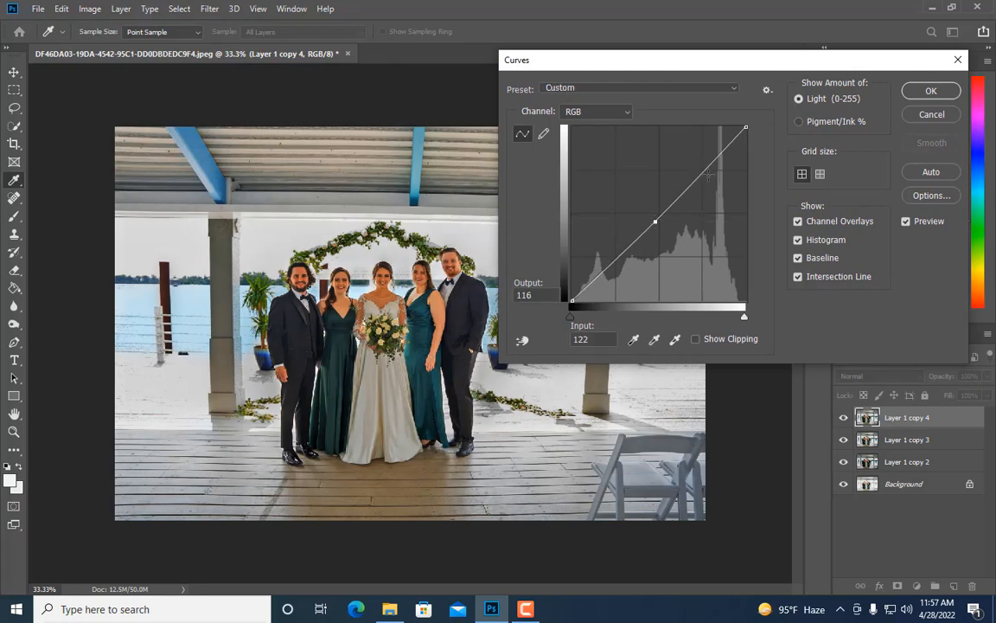
left_click_drag(701, 174, 701, 165)
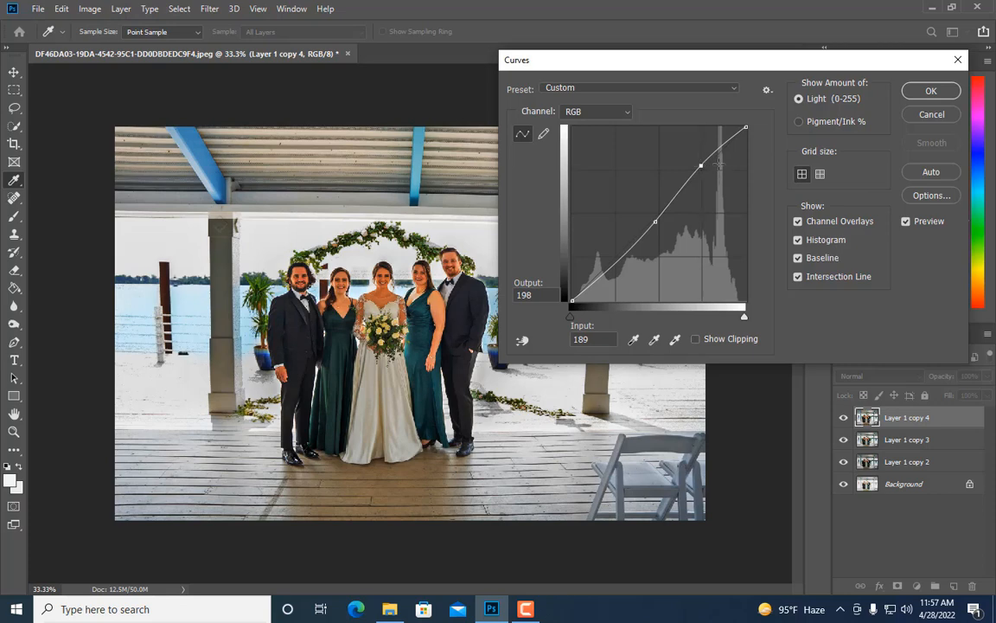
left_click(906, 223)
left_click(906, 223)
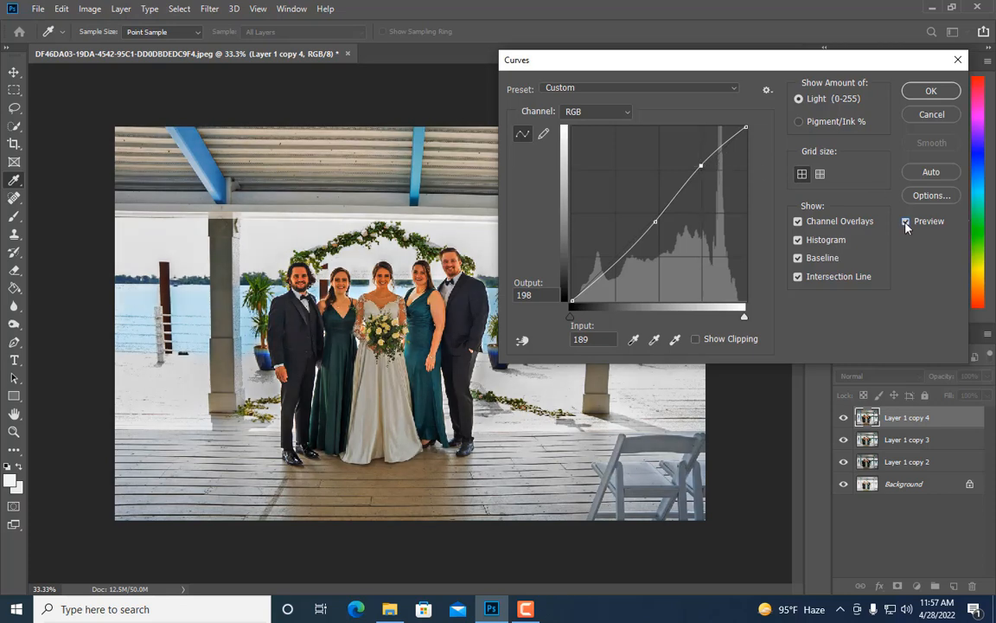
left_click(932, 91)
key("m")
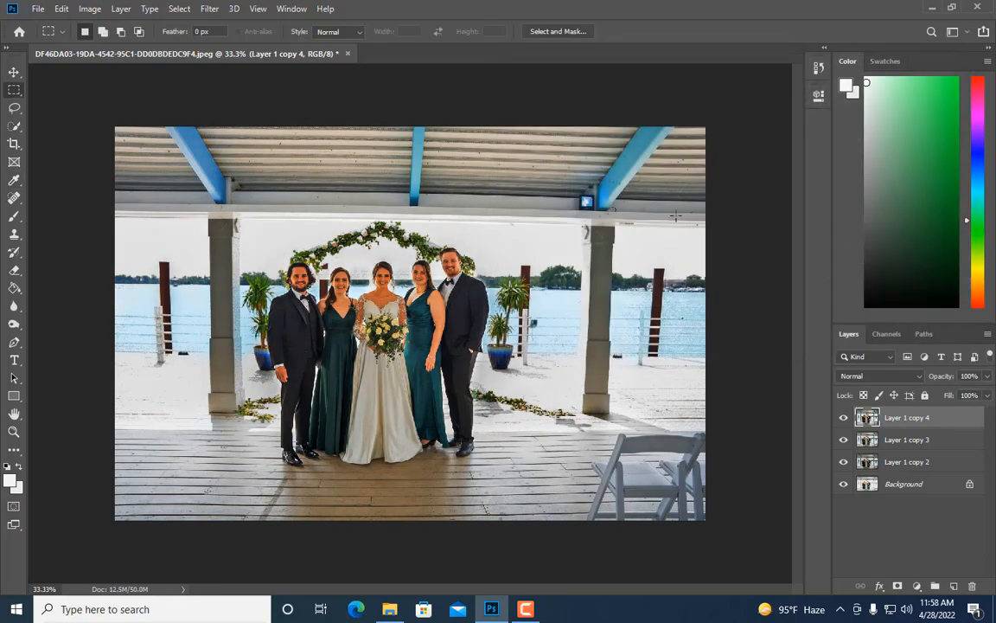
Step: Hide Layer 1 copy 3 and Layer 1 copy 2, and compare the photo with Layer 1 copy 4 hidden and shown
key("ctrl+plus")
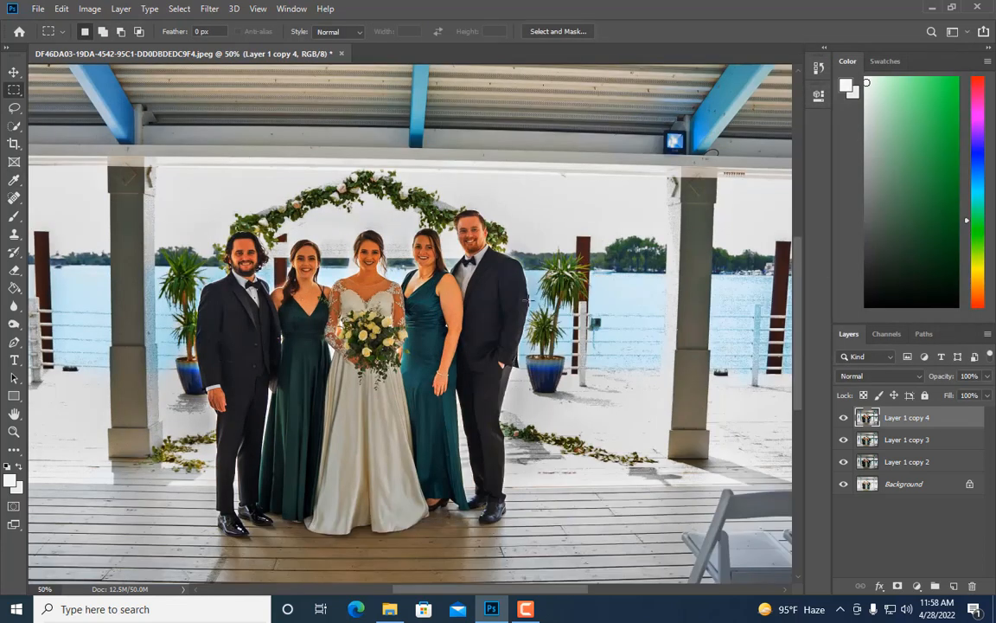
key("ctrl+plus")
left_click(844, 440)
left_click(843, 463)
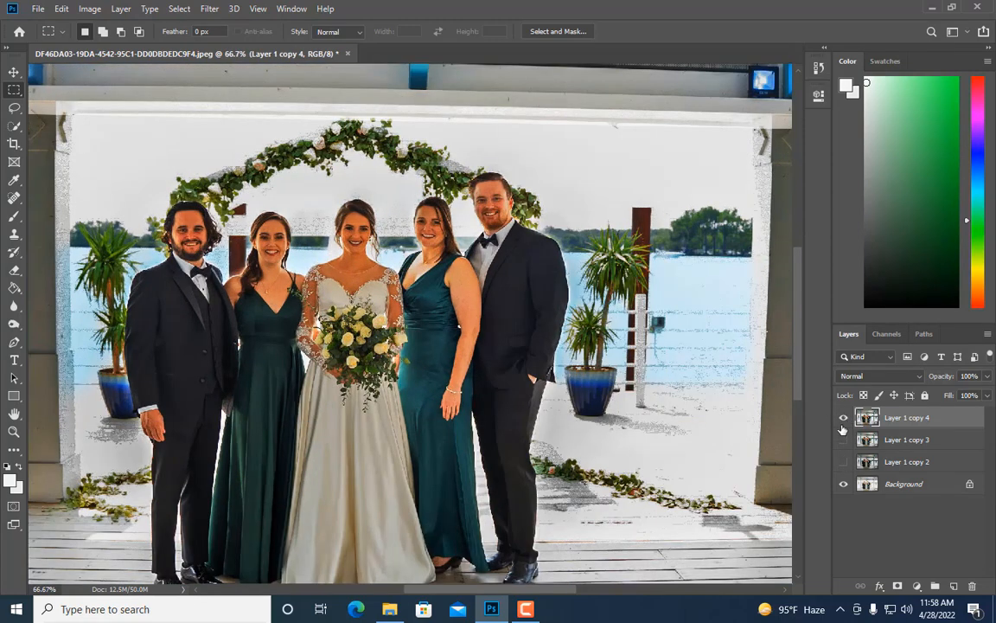
left_click(843, 420)
left_click(843, 419)
left_click(843, 420)
left_click(843, 420)
Step: Duplicate Layer 1 copy 4, start Hue/Saturation on the duplicate, and set the Master Hue and Saturation to 0 after trying a saturation change
key("ctrl+j")
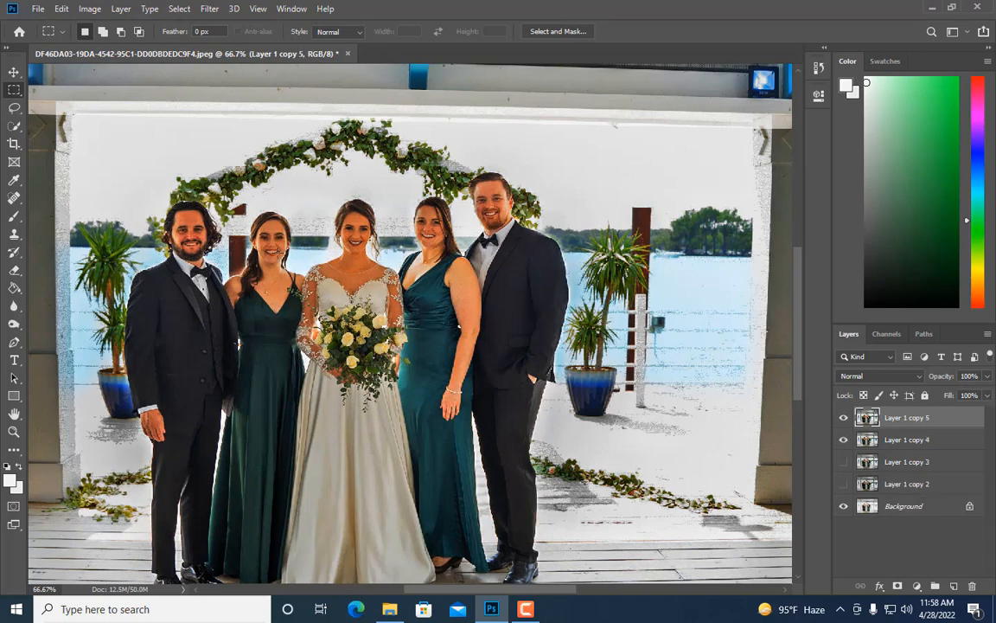
left_click(87, 10)
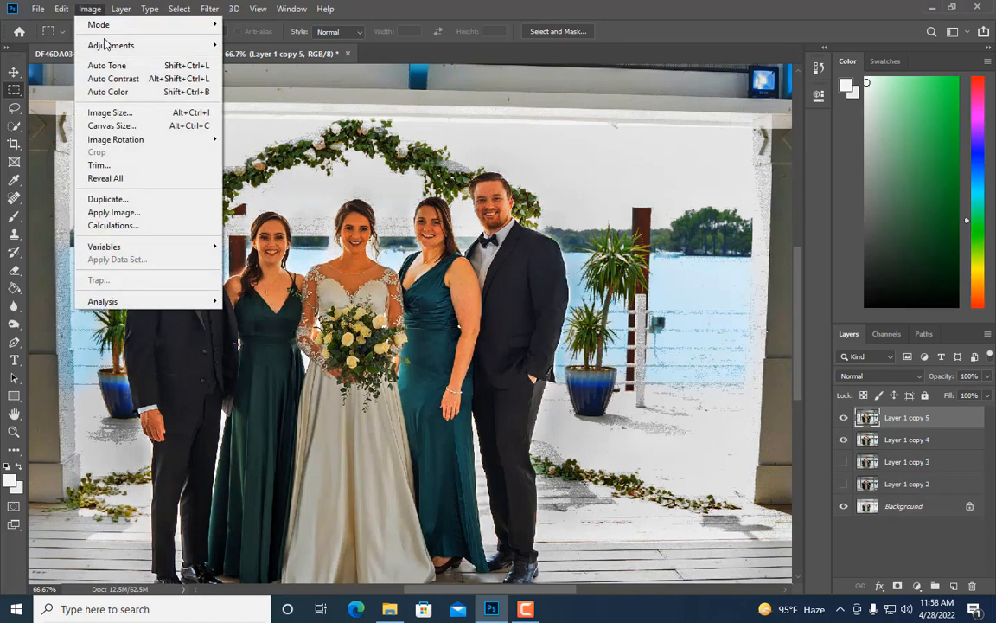
mouse_move(104, 45)
left_click(251, 116)
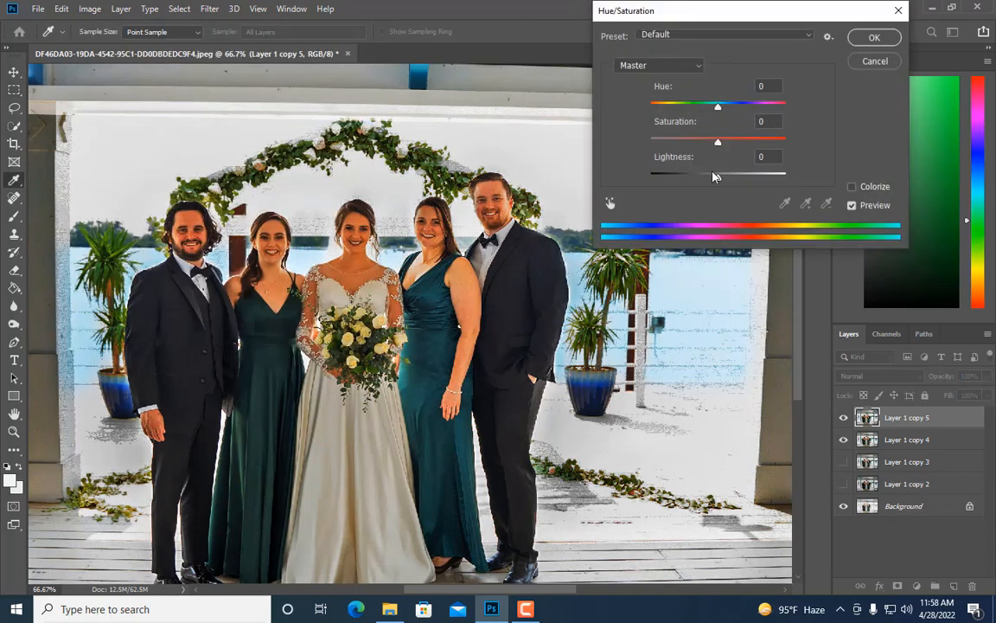
mouse_move(717, 143)
left_mouse_down()
mouse_move(700, 140)
mouse_move(712, 114)
mouse_move(688, 142)
mouse_move(722, 143)
left_mouse_up()
type("0")
left_click_drag(769, 86, 747, 89)
type("0")
Step: Lower the Yellows saturation slightly and set the Reds saturation to -19 in the Hue/Saturation adjustment
left_click(679, 64)
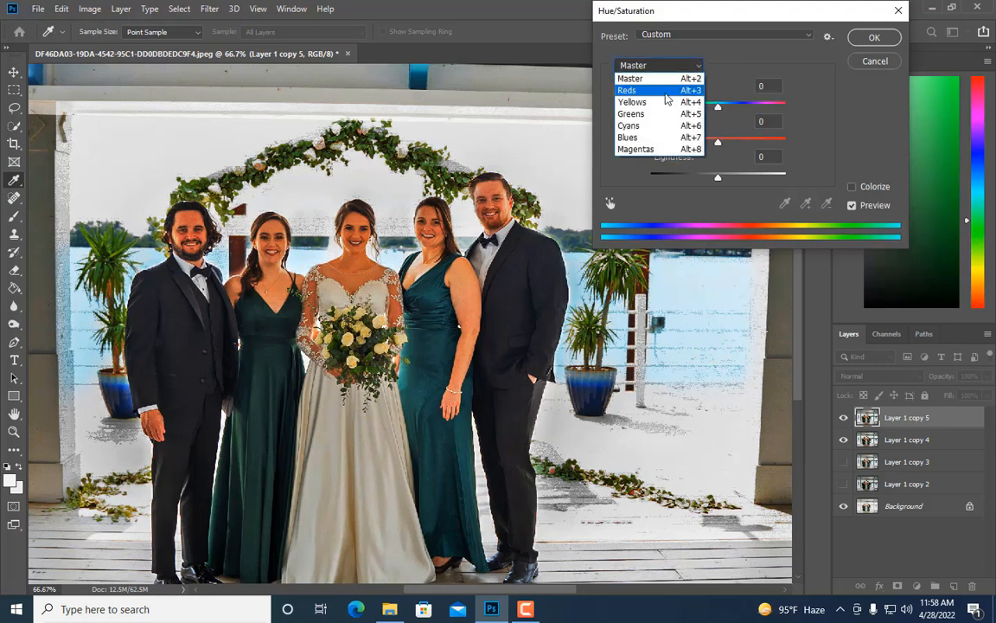
left_click(657, 102)
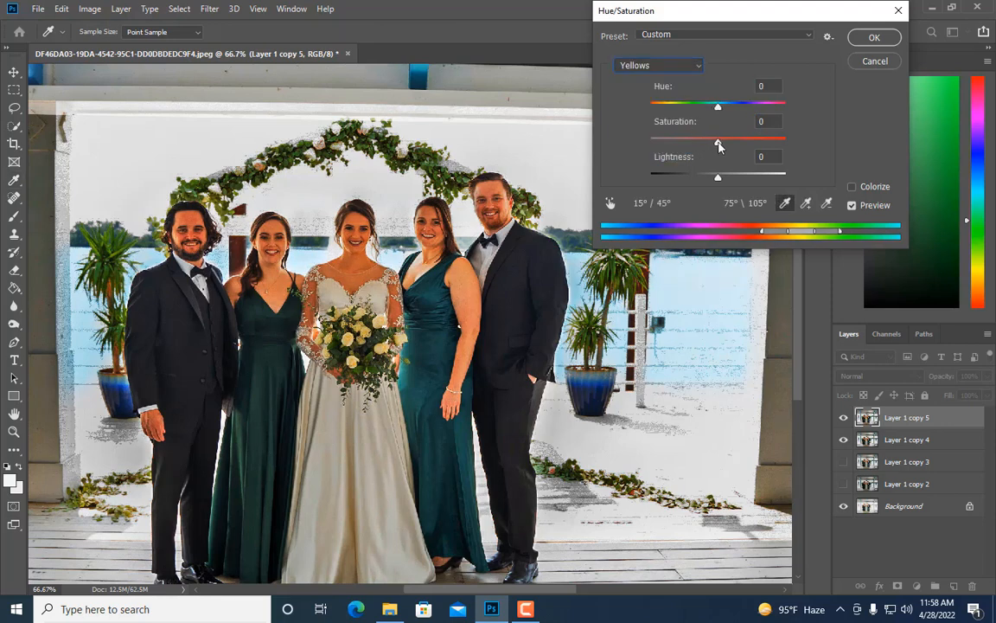
mouse_move(717, 141)
left_mouse_down()
mouse_move(684, 145)
mouse_move(714, 142)
mouse_move(690, 146)
mouse_move(706, 148)
left_mouse_up()
left_click(644, 65)
left_click(636, 78)
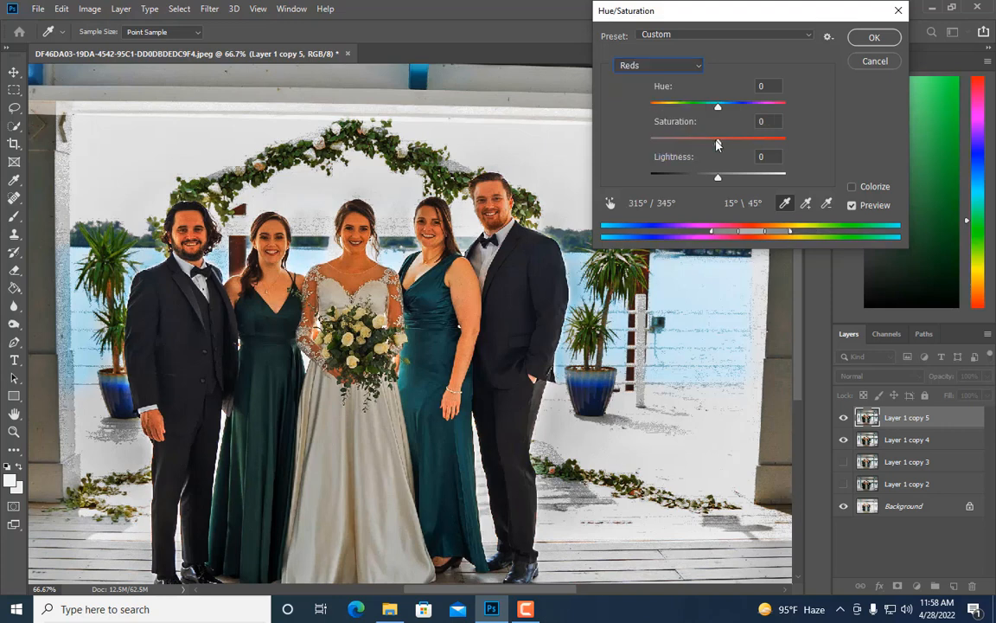
mouse_move(717, 141)
left_mouse_down()
mouse_move(689, 144)
mouse_move(707, 140)
left_mouse_up()
Step: Try out the Greens saturation, leaving it at 0, and set the Magentas saturation to +2
left_click(632, 64)
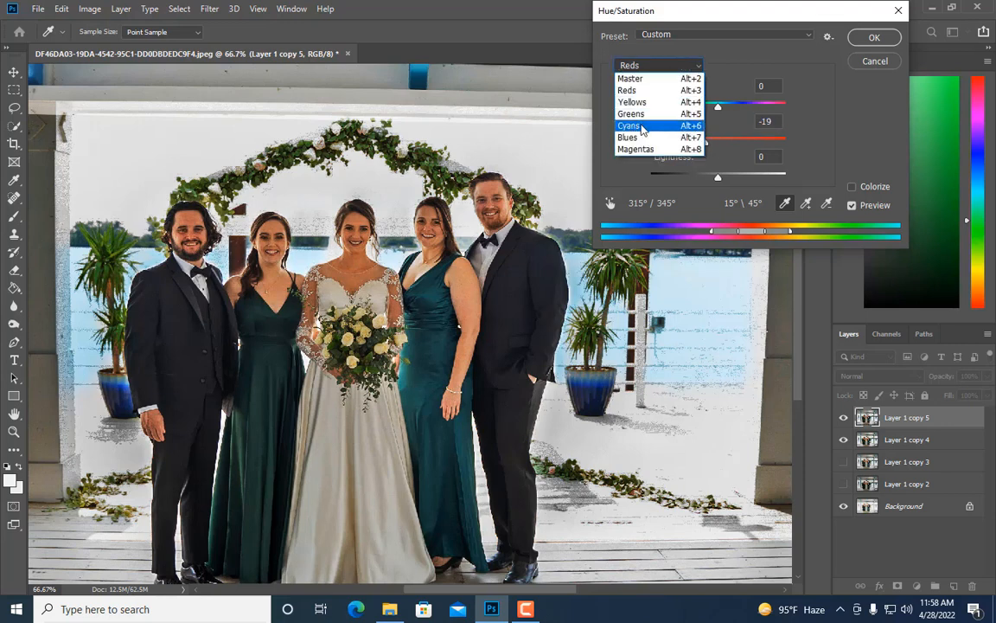
left_click(639, 114)
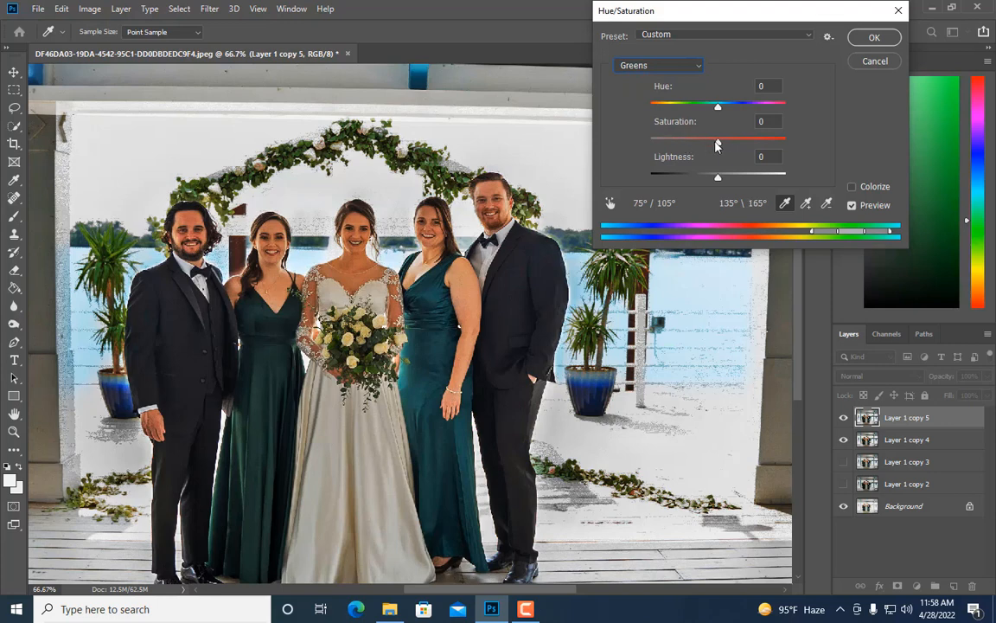
mouse_move(714, 146)
left_mouse_down()
mouse_move(690, 152)
mouse_move(720, 147)
left_mouse_up()
left_click(697, 69)
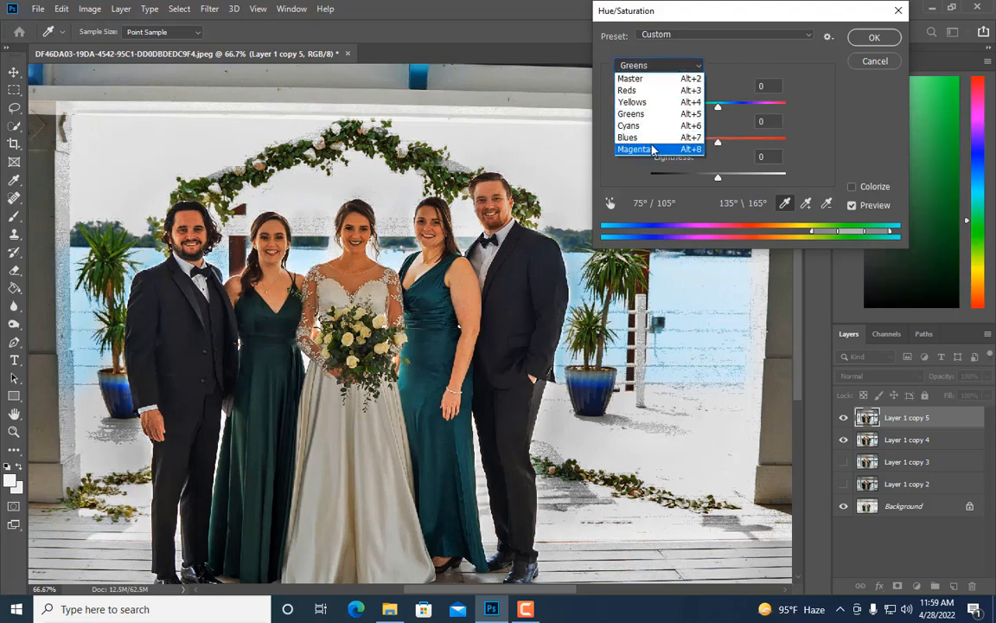
left_click(653, 149)
mouse_move(719, 150)
left_mouse_down()
mouse_move(702, 150)
mouse_move(722, 149)
left_mouse_up()
Step: Set the Master saturation to -21 and apply the Hue/Saturation adjustment to Layer 1 copy 5
left_click(699, 65)
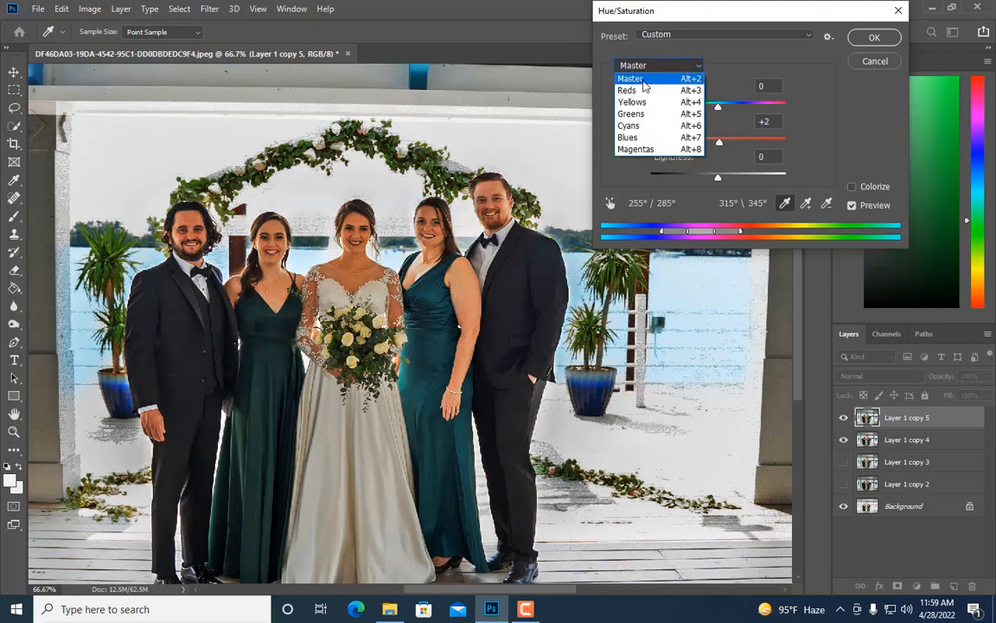
left_click(642, 76)
left_click_drag(721, 146, 707, 145)
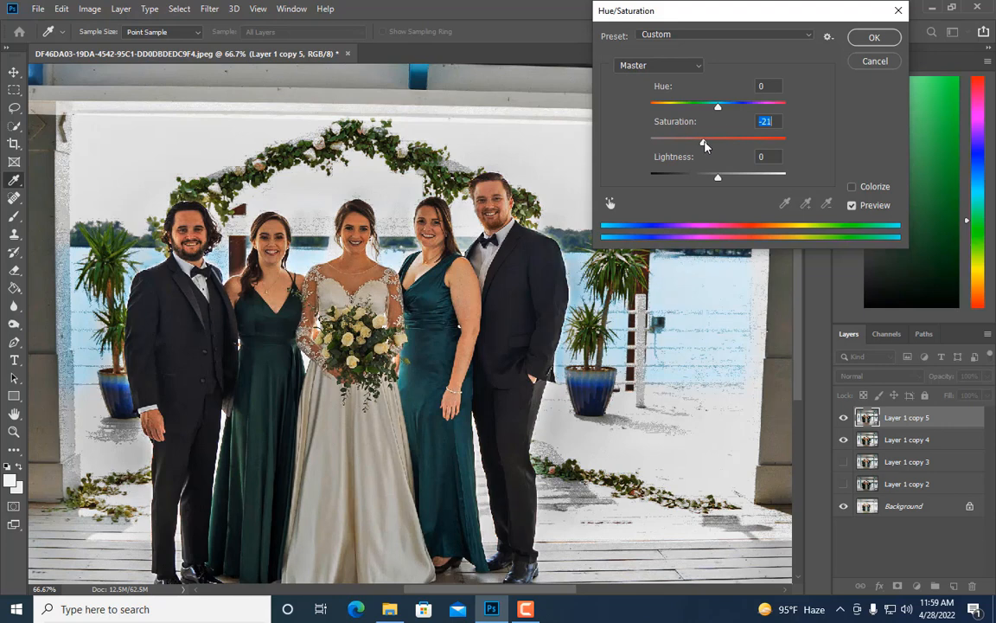
left_click(875, 37)
key("m")
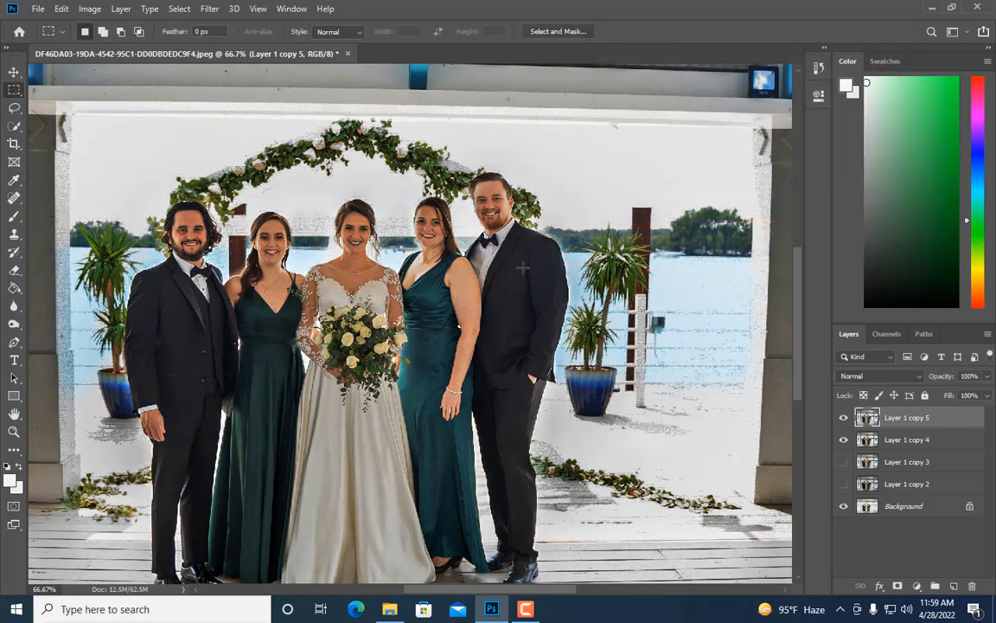
Step: Duplicate Layer 1 copy 5 and apply Brightness/Contrast to the duplicate with Brightness 15 and Contrast 14
key("ctrl+j")
key("ctrl+minus")
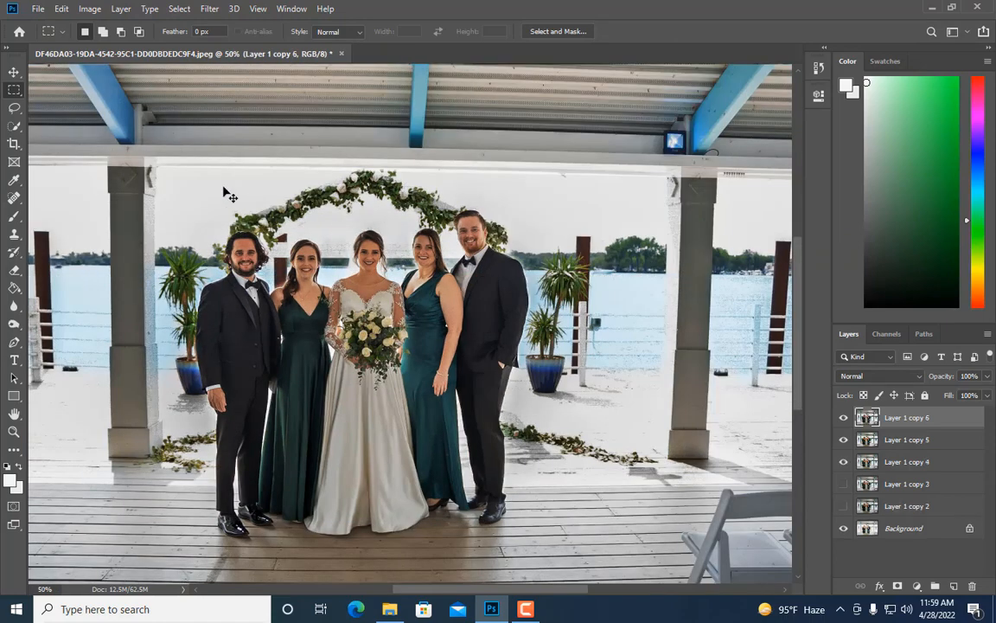
left_click(90, 9)
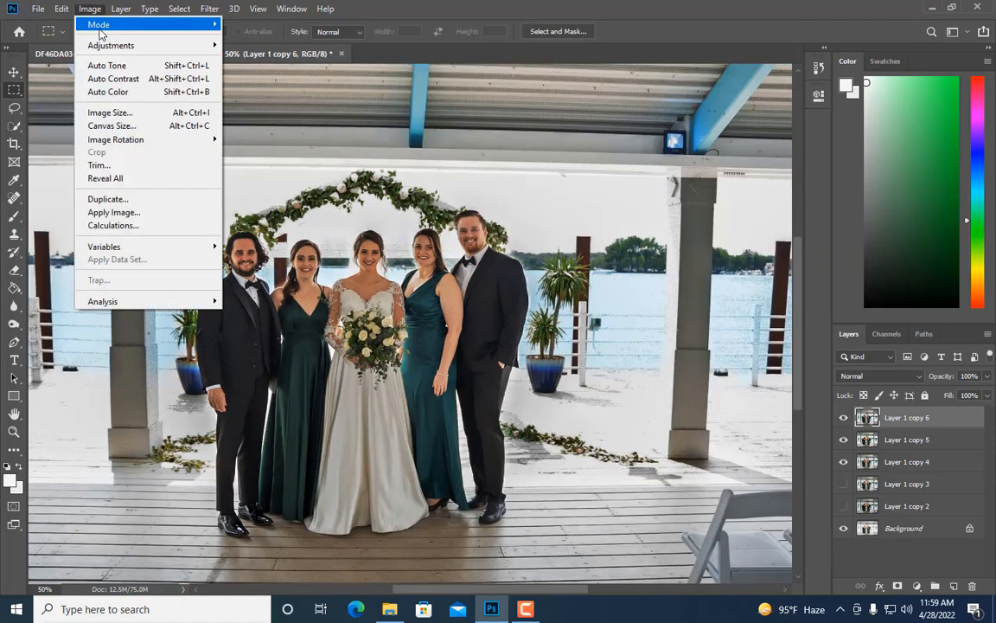
mouse_move(97, 45)
left_click(276, 45)
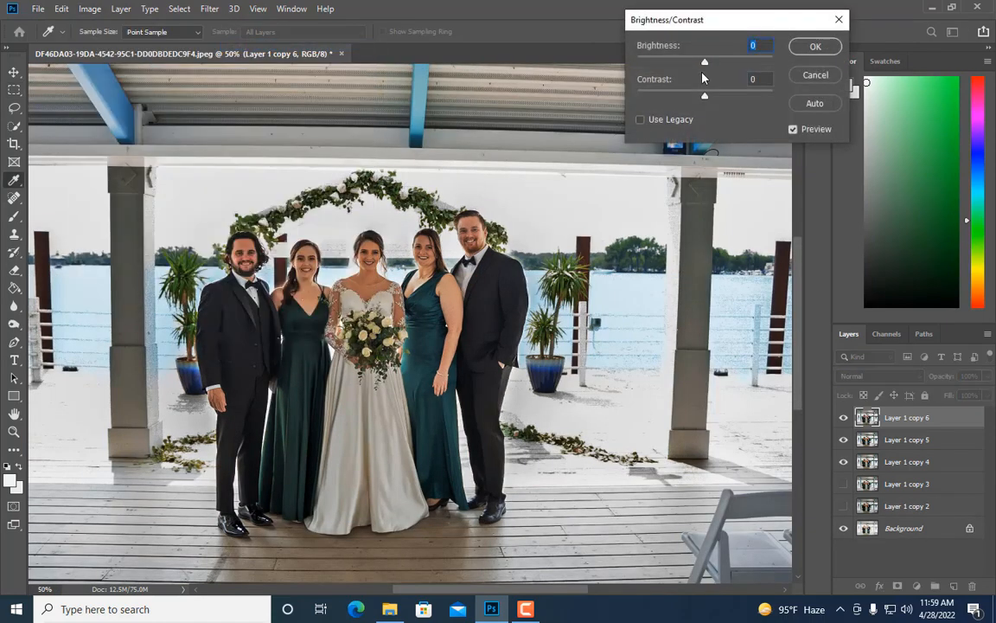
left_click_drag(706, 64, 714, 98)
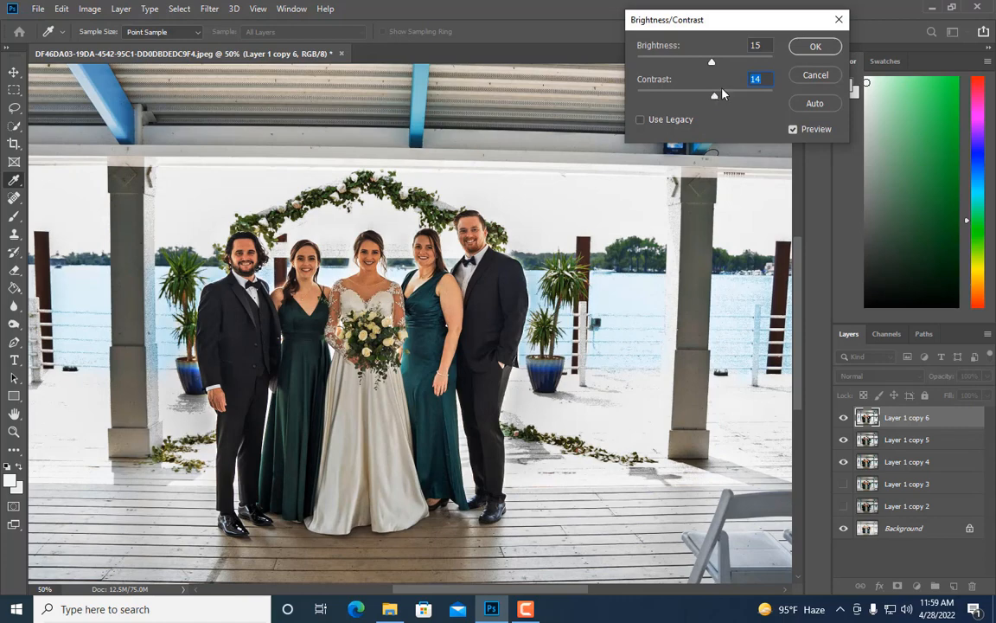
key("ctrl+plus")
left_click(807, 46)
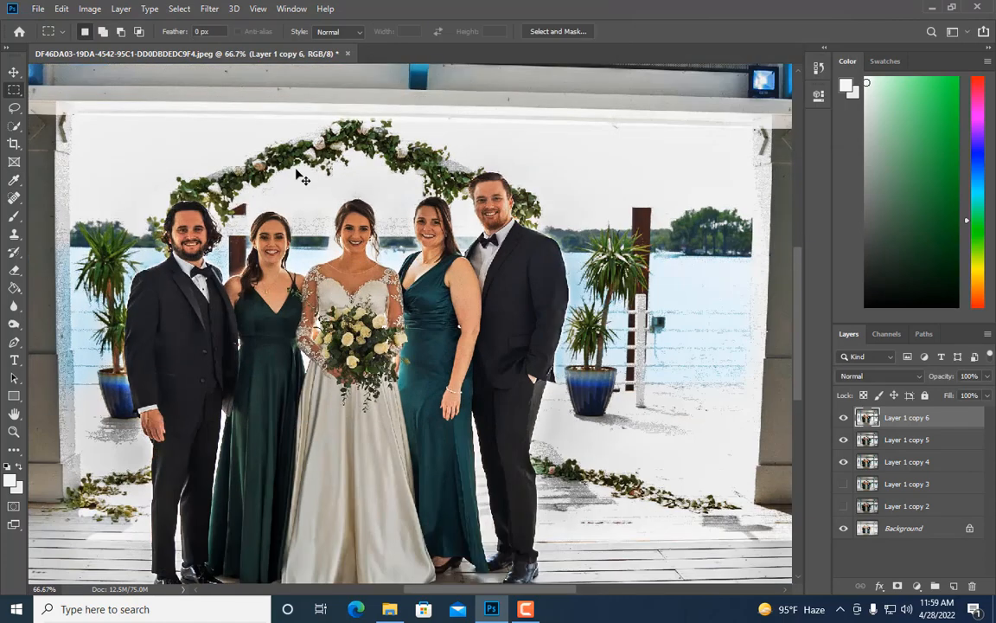
Step: Duplicate Layer 1 copy 6 and open a Curves adjustment on the duplicate
key("ctrl+minus")
key("ctrl+j")
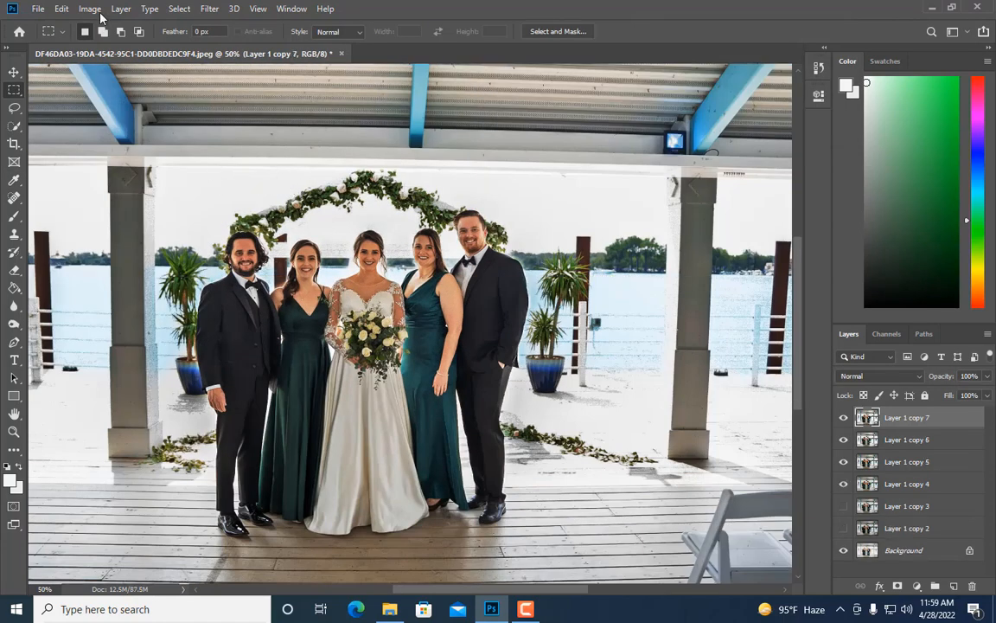
left_click(92, 9)
mouse_move(173, 45)
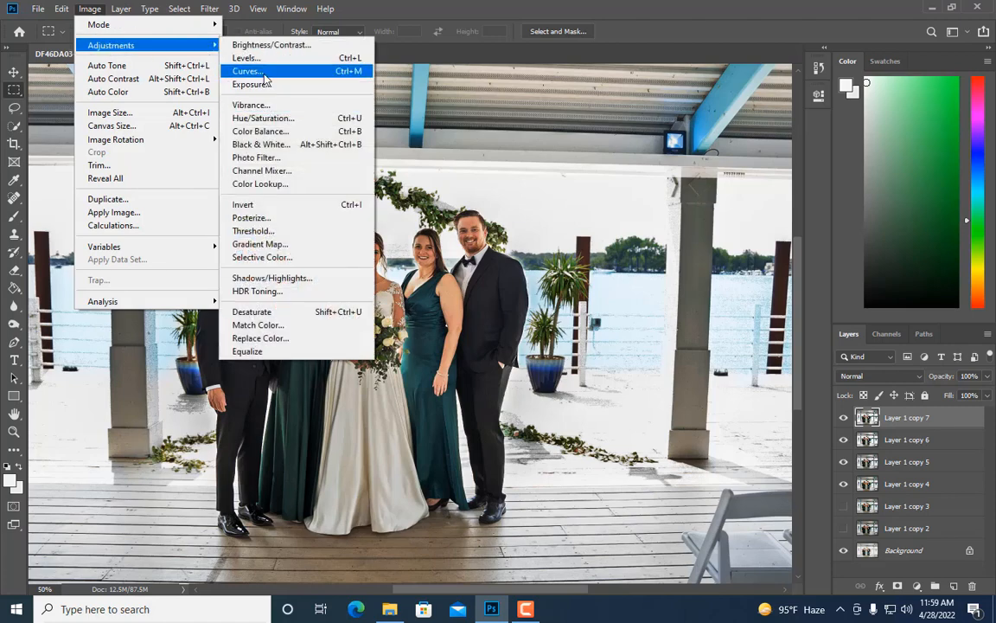
left_click(264, 72)
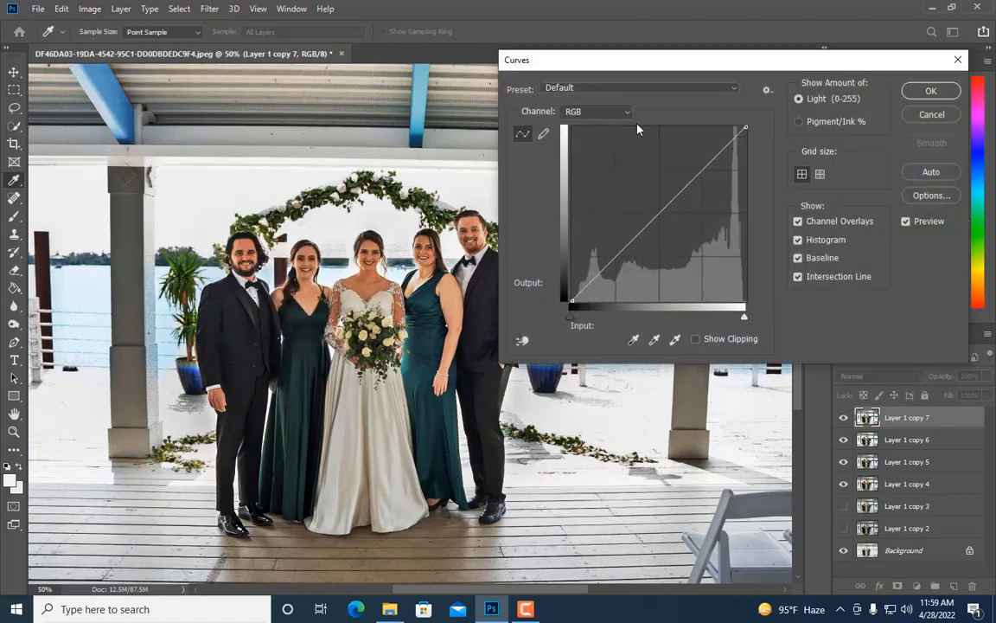
Step: Shape the Red channel curve with a highlight point at input 190, output 197 and a shadow point at input 65, output 62
left_click(596, 112)
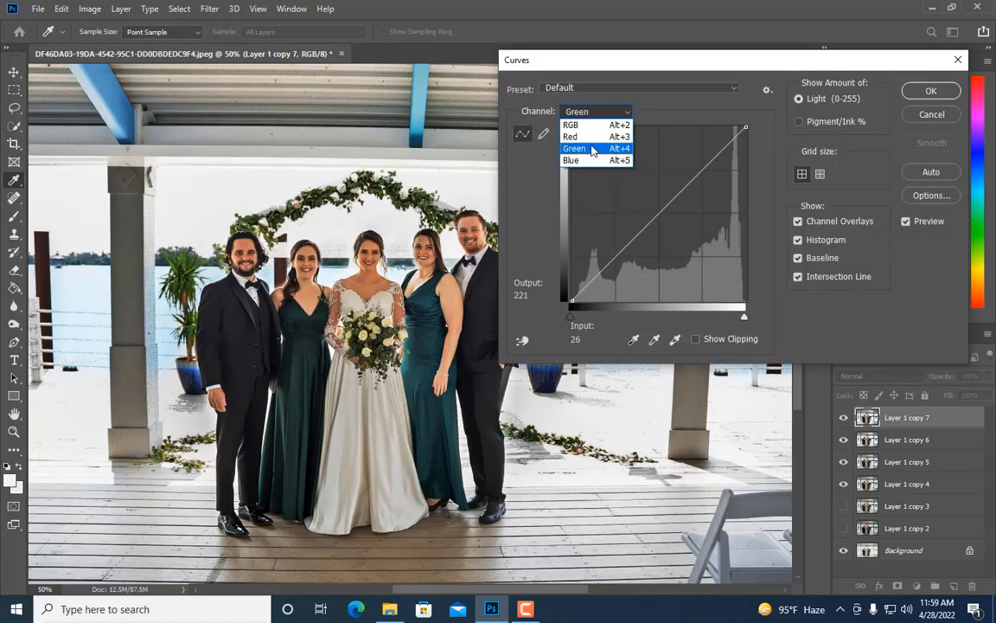
left_click(588, 136)
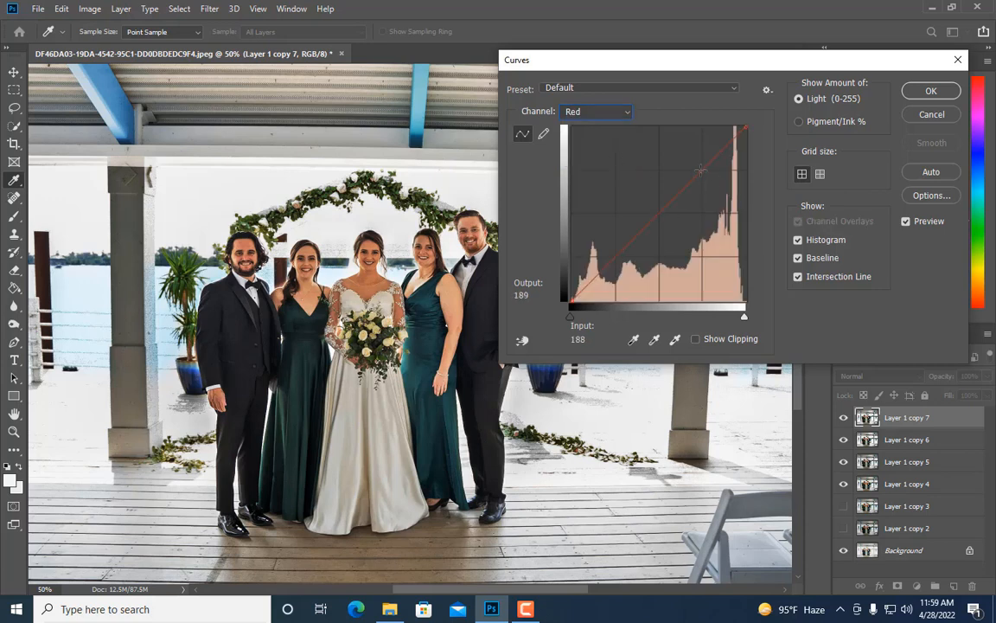
left_click(702, 170)
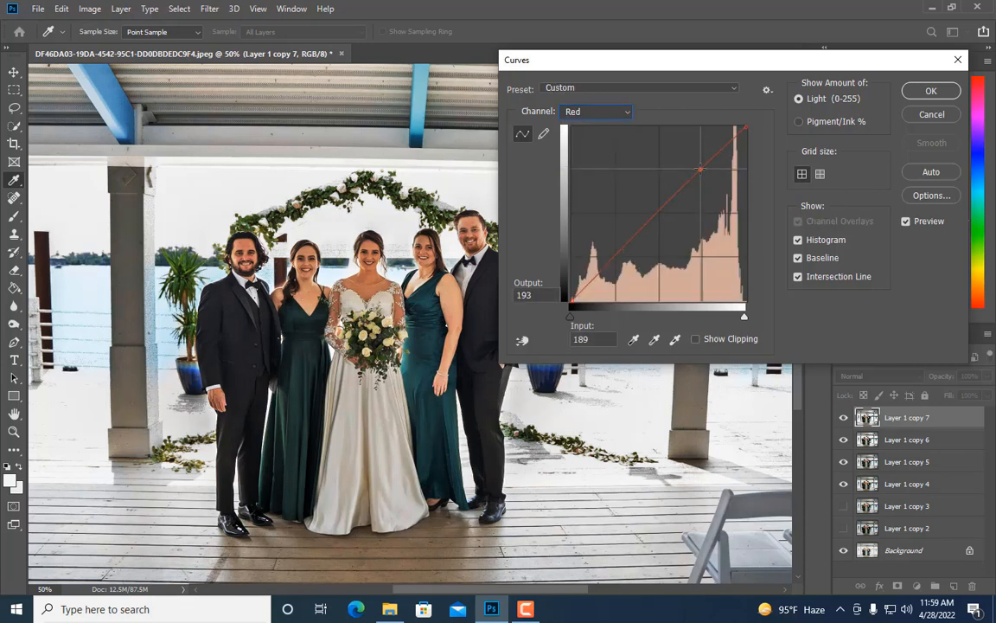
left_click_drag(701, 169, 702, 166)
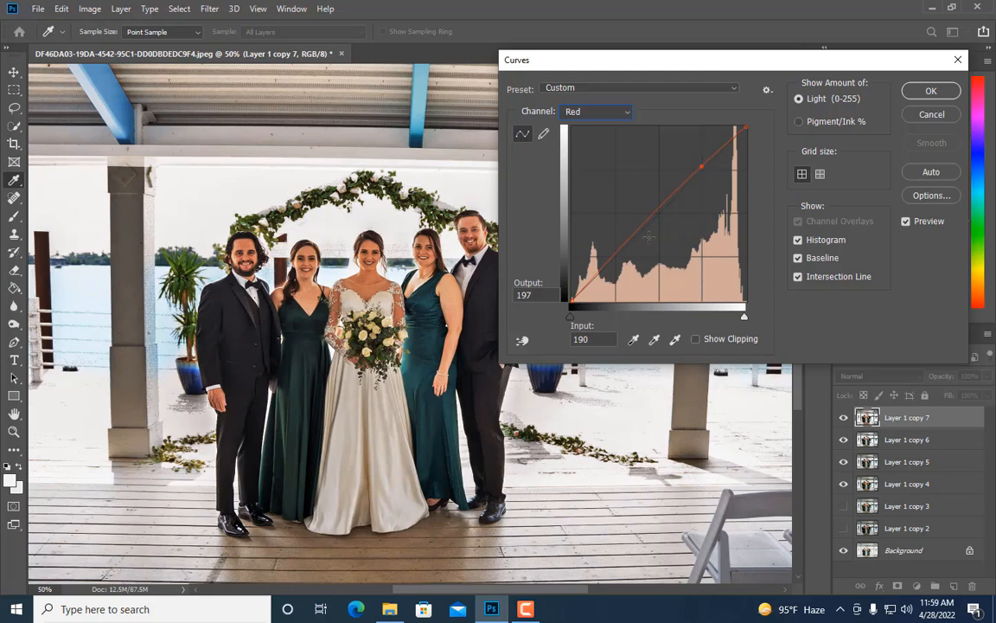
left_click(611, 256)
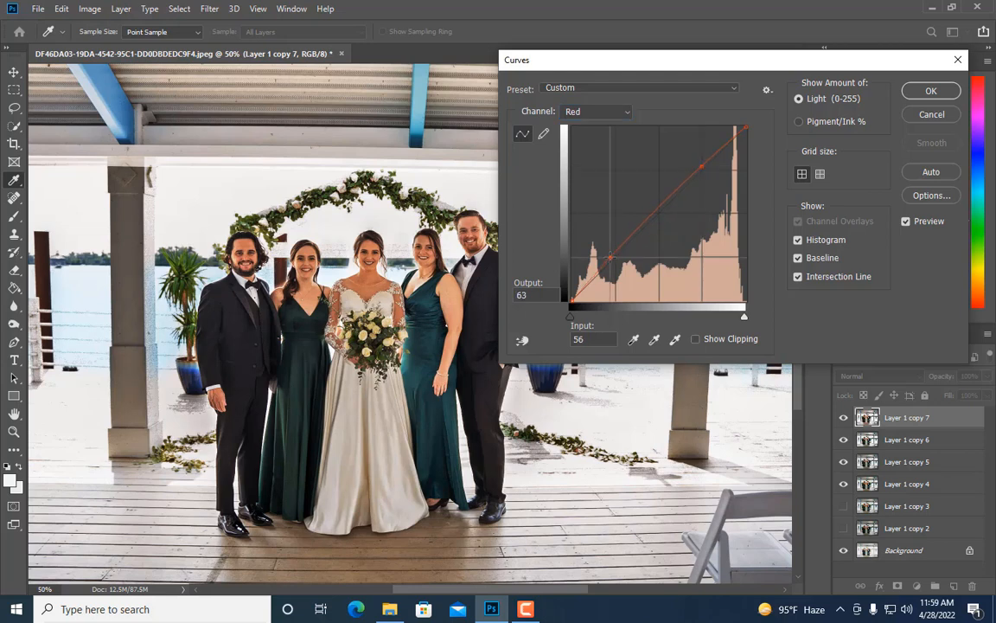
left_click_drag(611, 257, 617, 258)
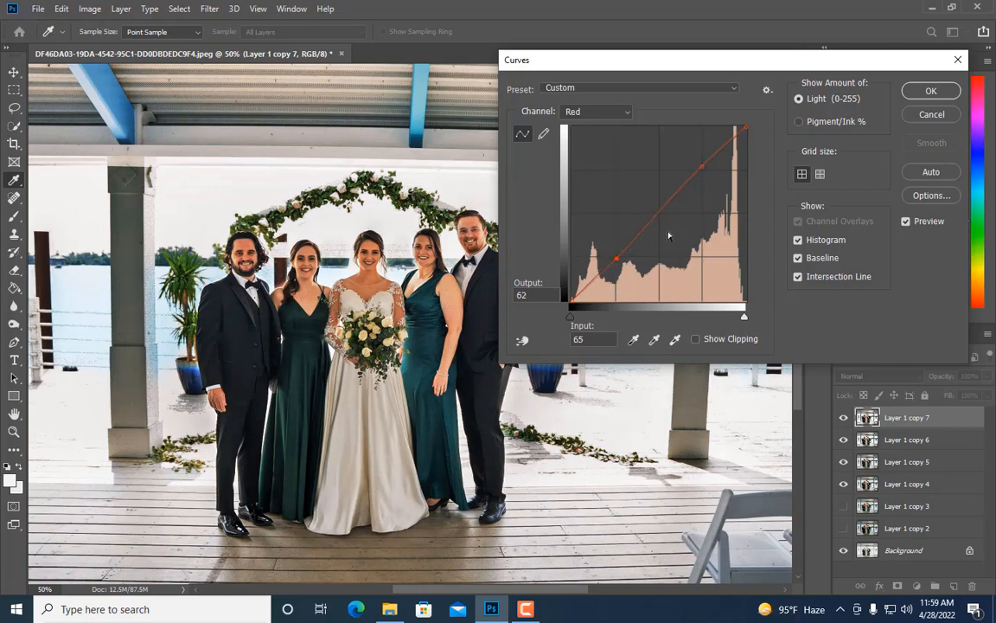
Step: Shape the Green channel curve with a highlight point at input 188, output 192 and a shadow point at input 64, output 63
key("ctrl+plus")
left_click(605, 111)
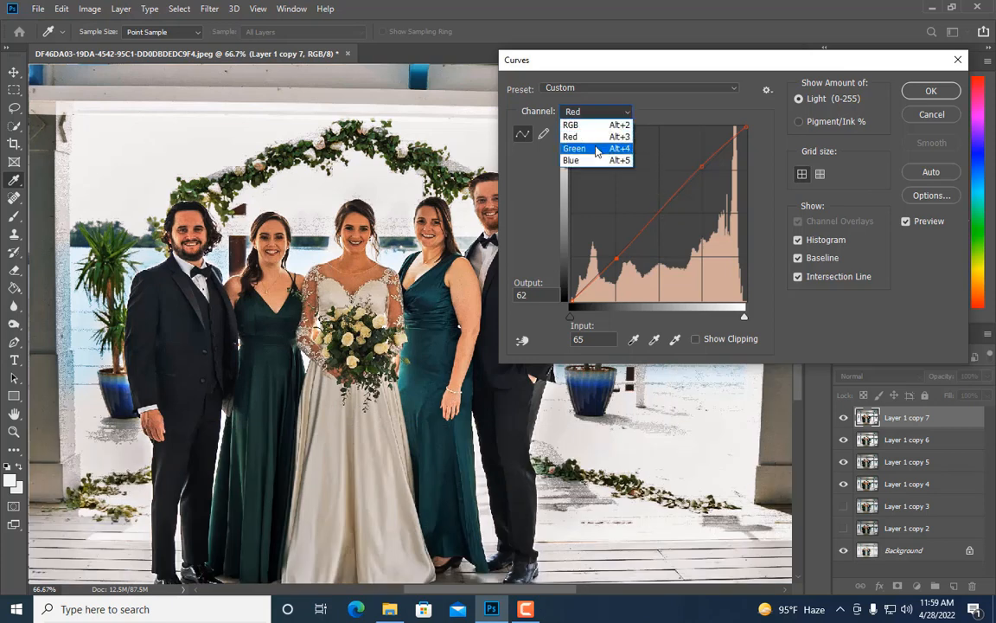
left_click(595, 147)
left_click(700, 170)
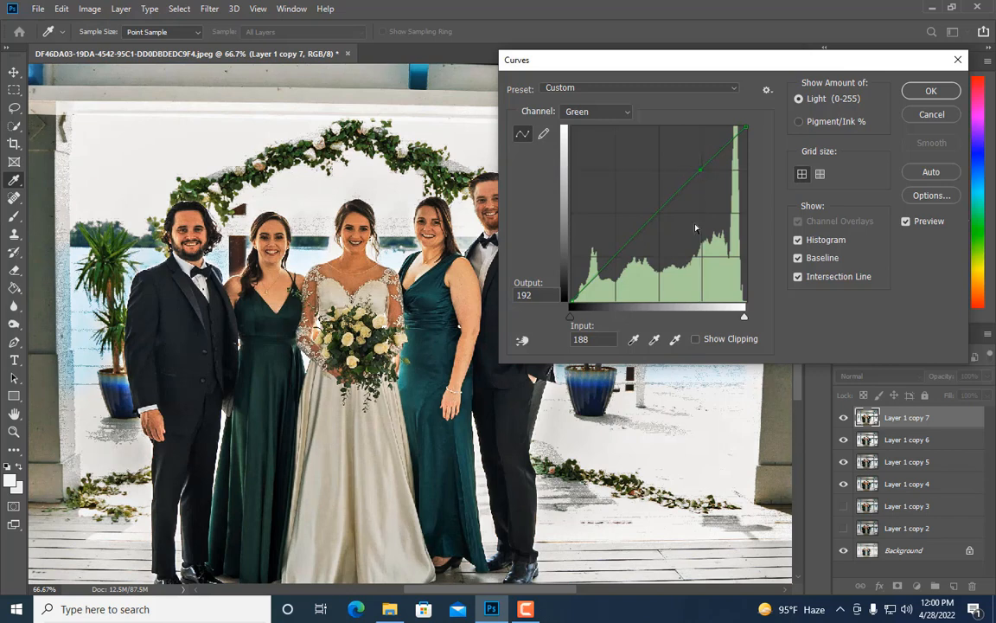
left_click(614, 260)
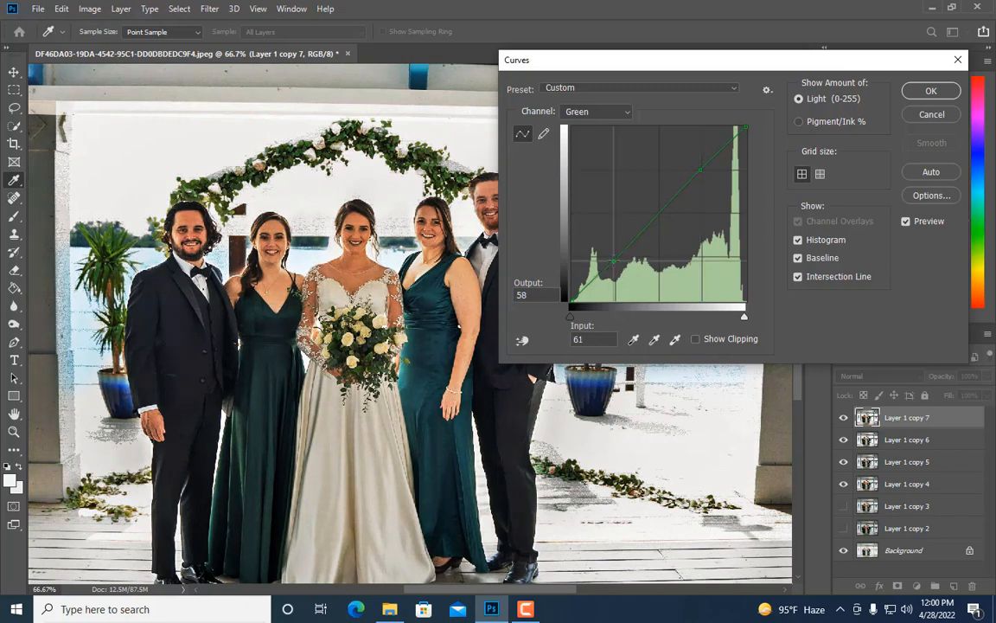
left_click_drag(614, 261, 616, 264)
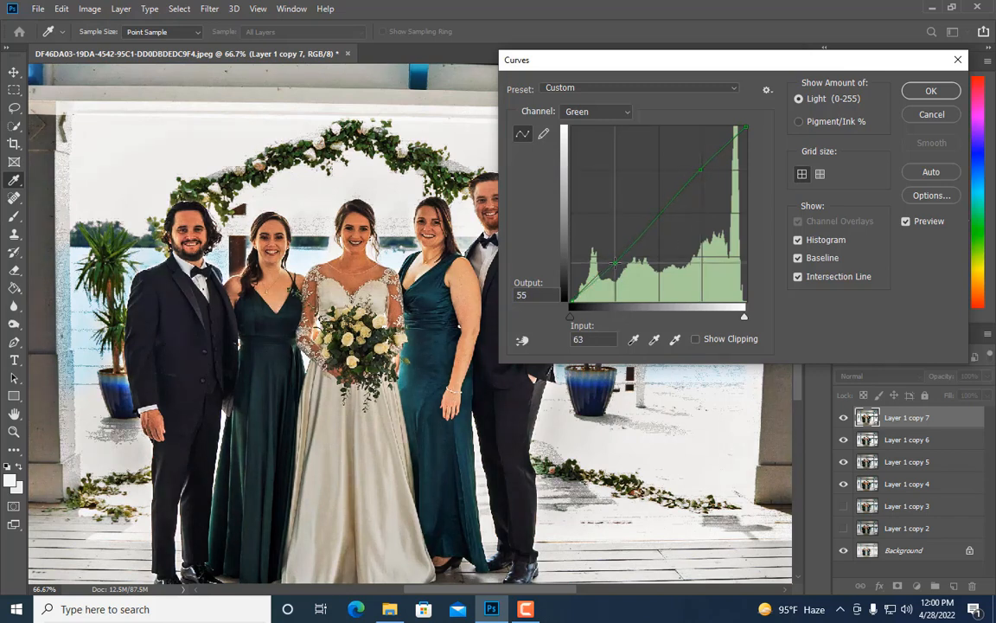
key("Up")
key("Up")
key("Up")
key("Up")
key("Up")
key("Up")
key("Up")
key("Up")
key("Right")
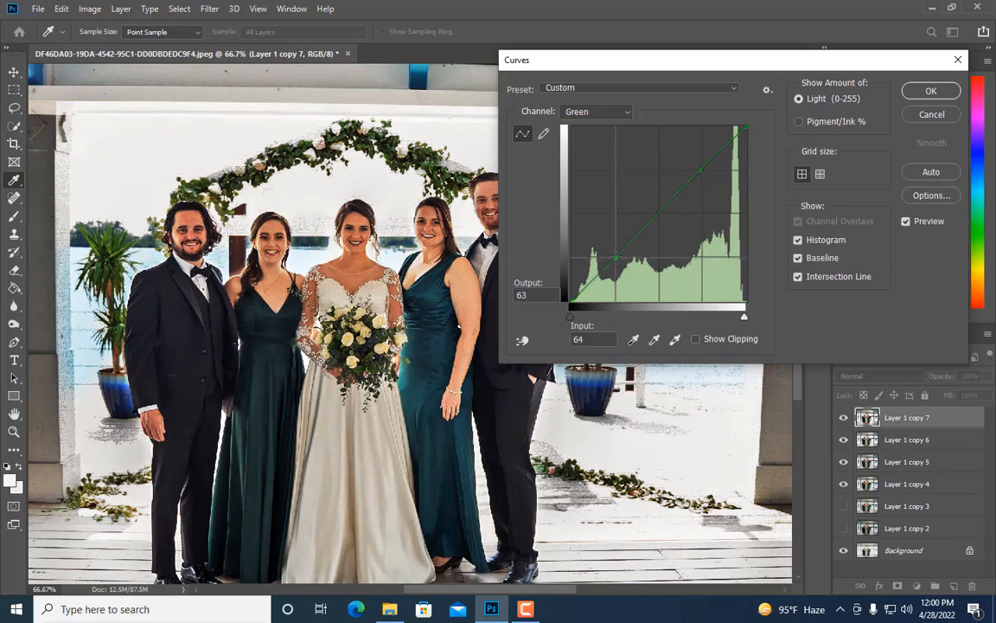
Step: Set Blue channel curve points at input 188, output 195 and input 64, output 61, and apply the Curves adjustment
left_click(626, 121)
left_click(605, 160)
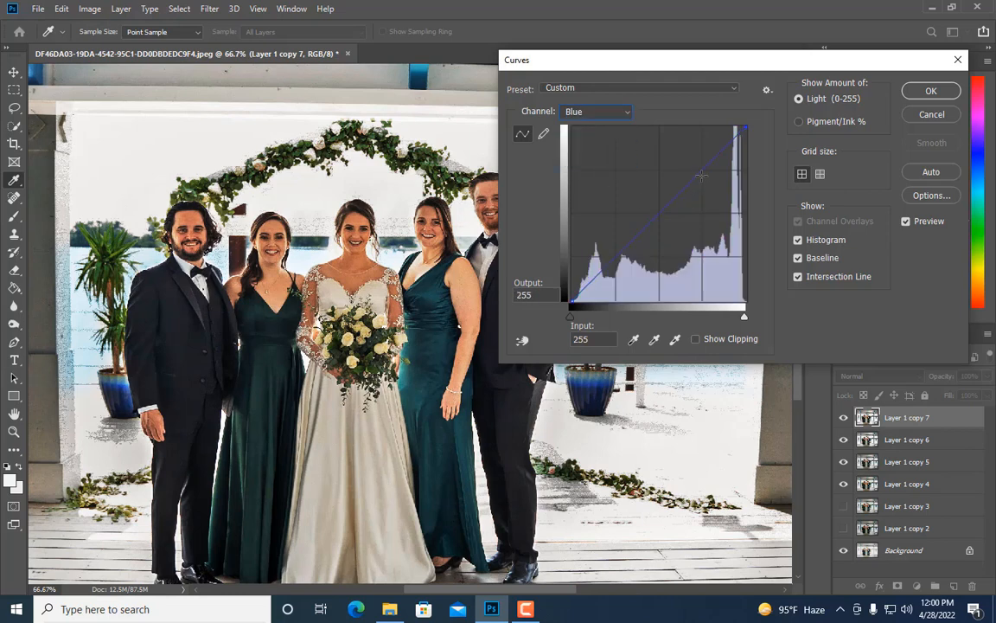
left_click(701, 168)
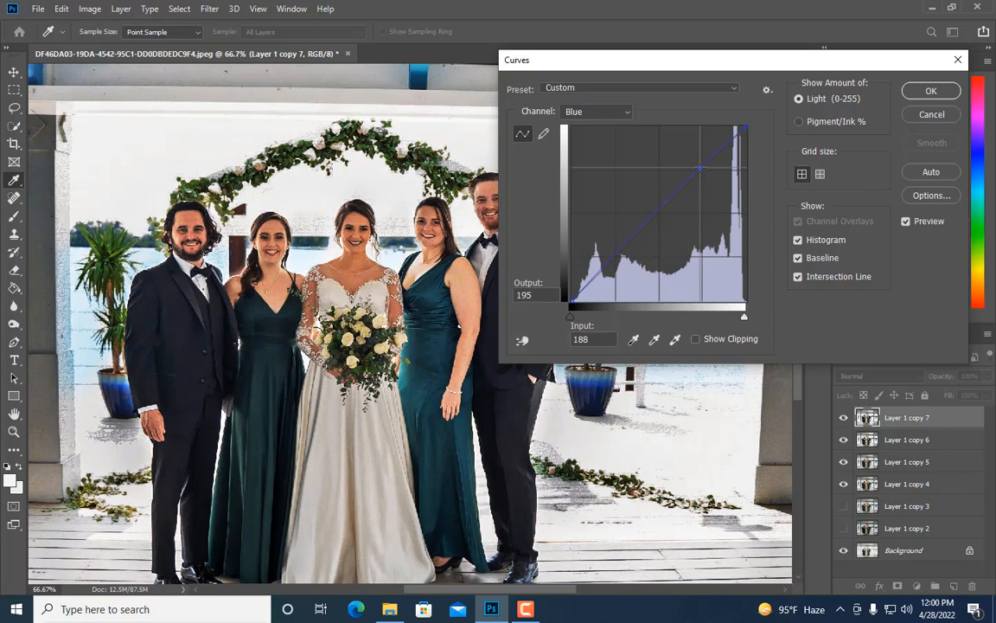
left_click(613, 256)
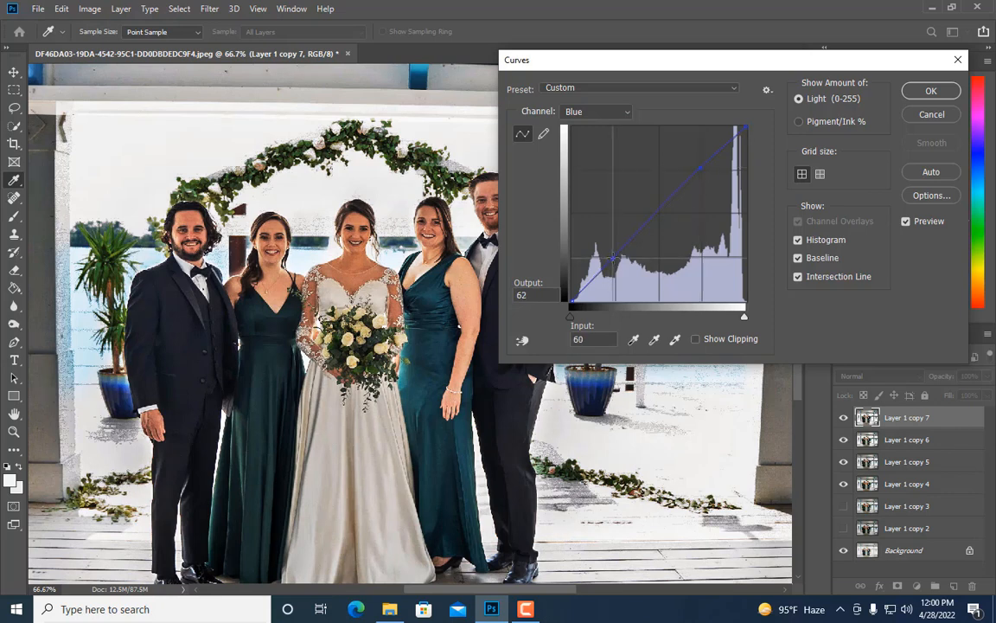
left_click_drag(613, 257, 616, 258)
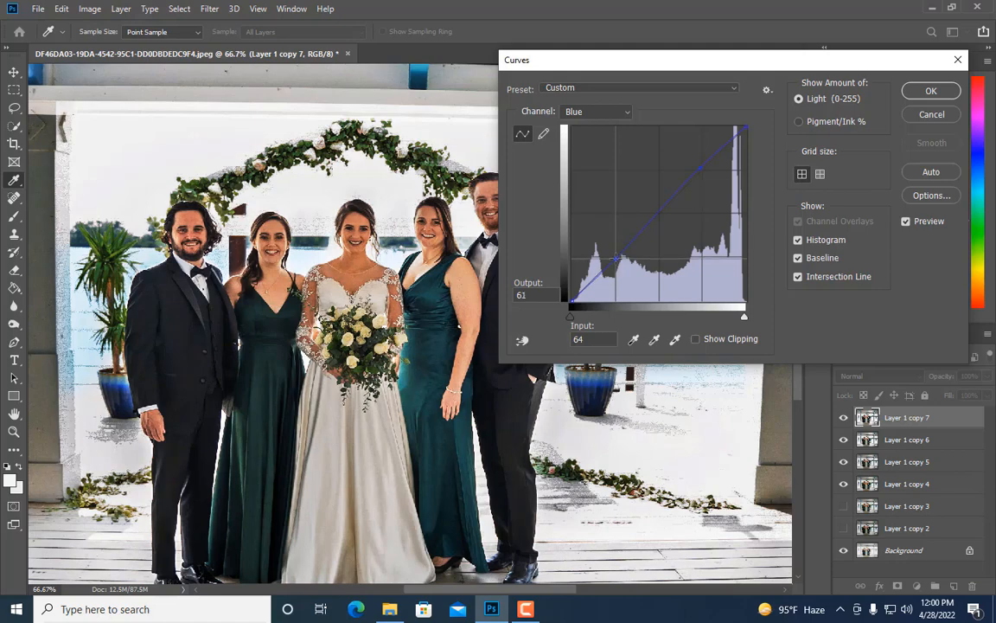
left_click(931, 91)
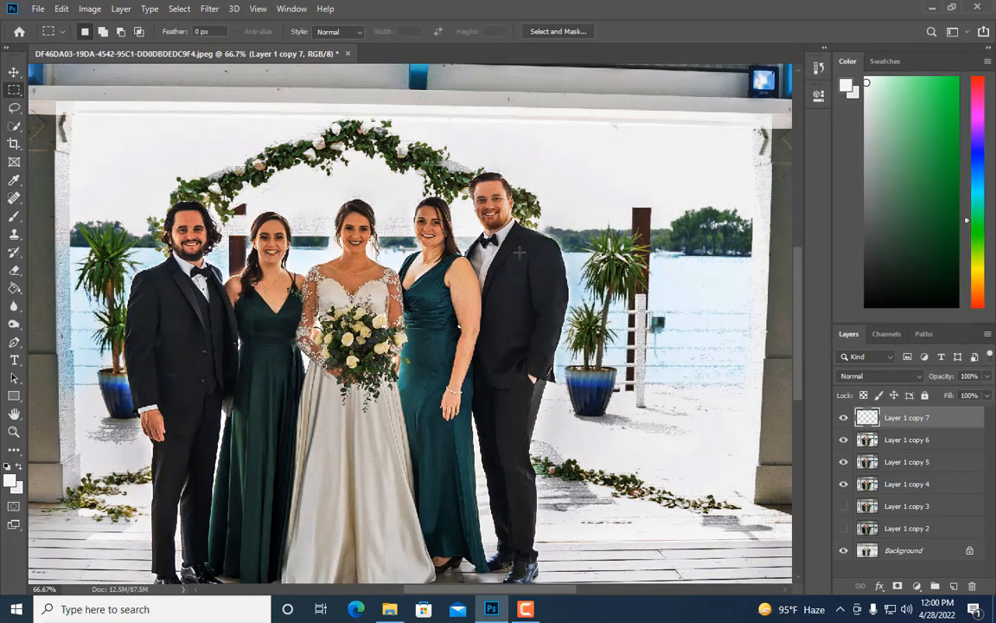
Step: Hide Layer 1 copies 6, 5 and 4, and compare Layer 1 copy 7 with the original Background photo
key("ctrl+minus")
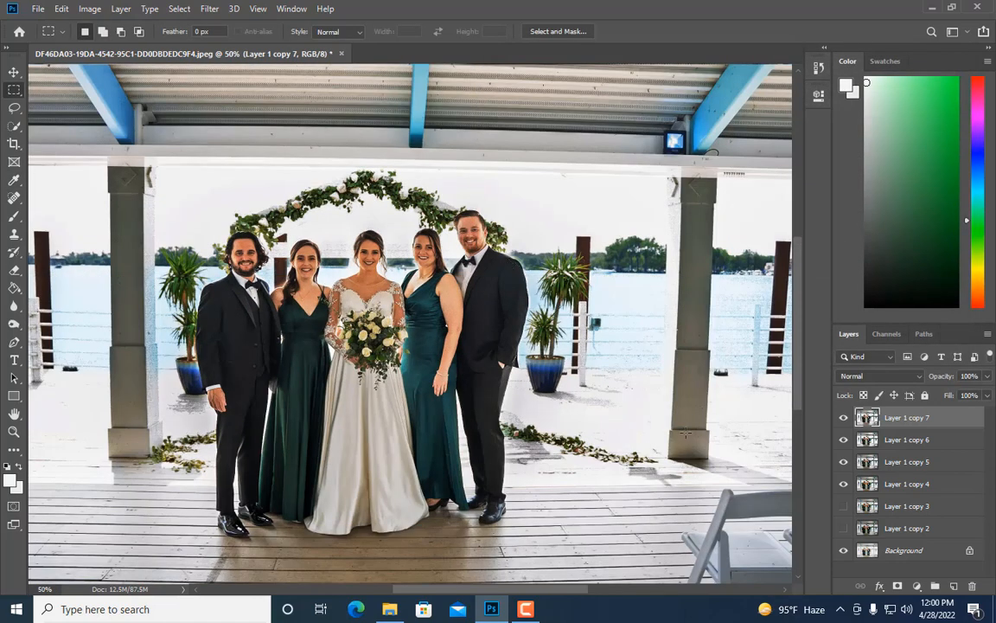
left_click(845, 441)
left_click(845, 463)
left_click(844, 486)
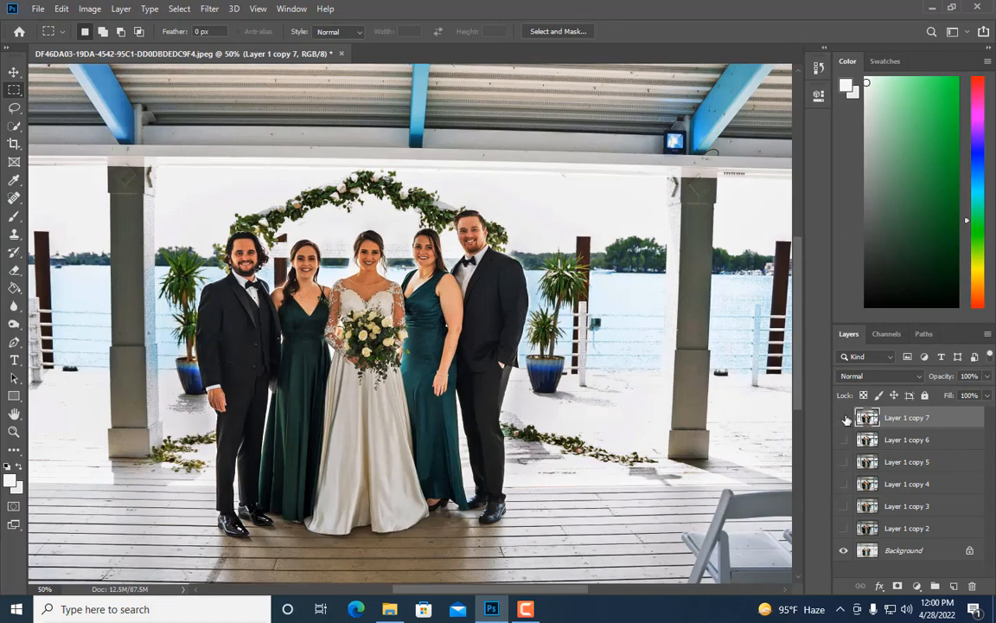
left_click(844, 419)
left_click(845, 418)
left_click(845, 419)
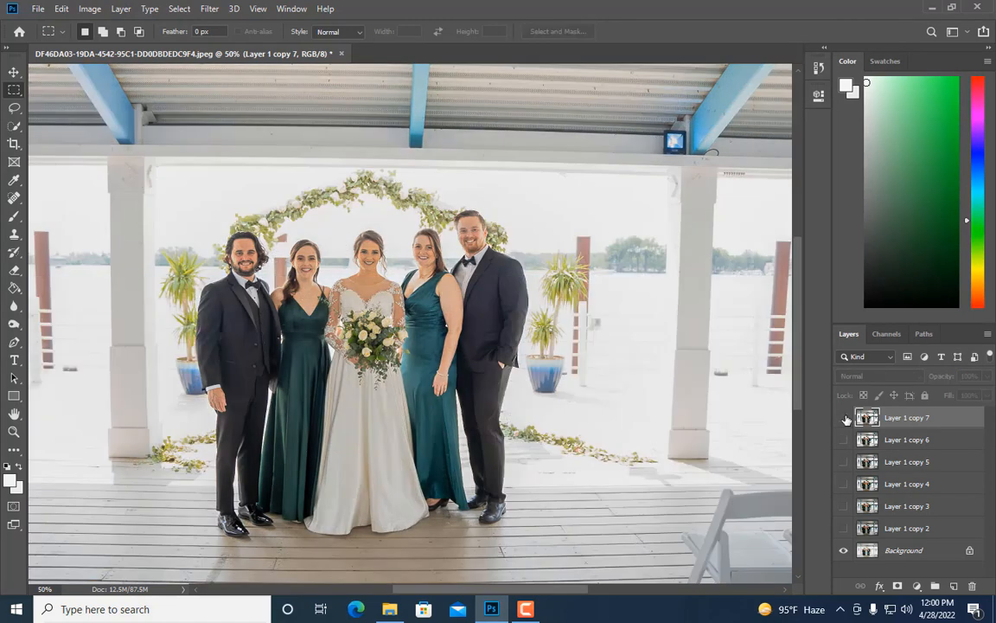
left_click(845, 419)
Step: Duplicate Layer 1 copy 7 and hide Layer 1 copy 7 beneath the new duplicate
key("ctrl+plus")
key("ctrl+j")
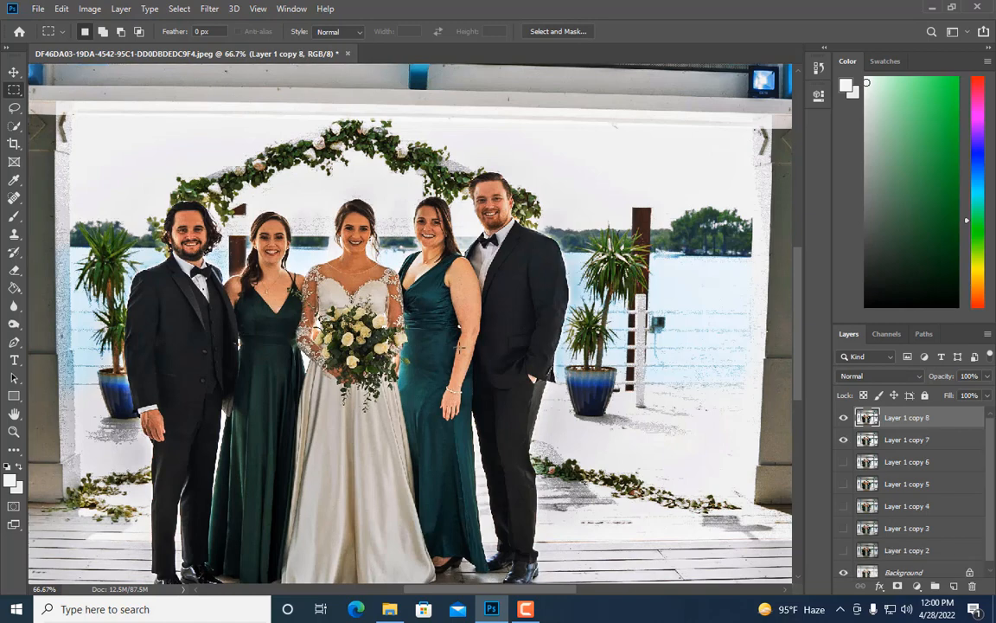
key("ctrl+plus")
key("ctrl+plus")
scroll(495, 347, "up", 5)
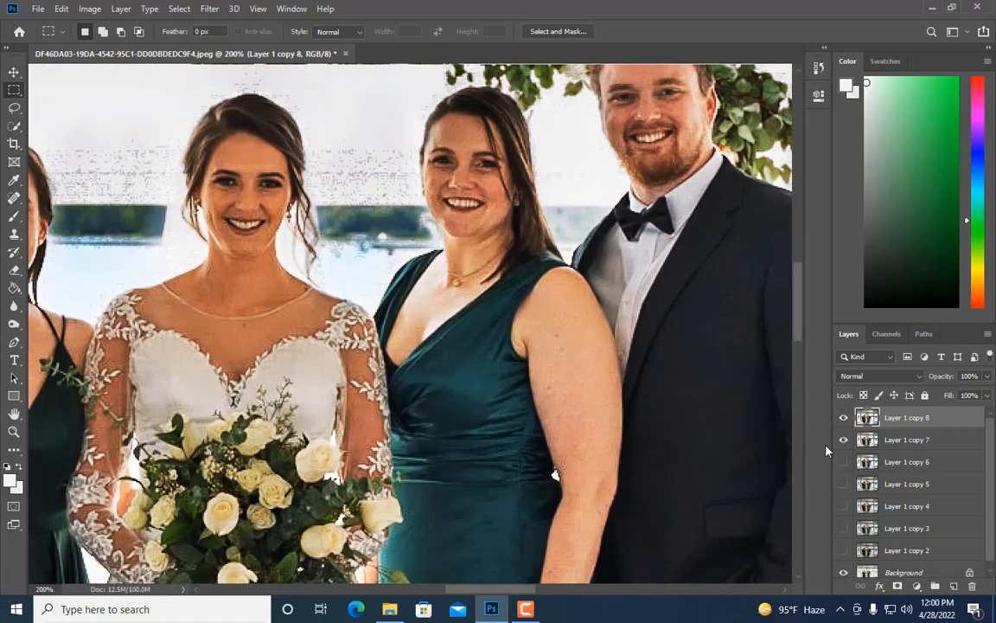
left_click(844, 440)
Step: Compare the faces and skin tones in Layer 1 copy 8 with the original photo up close
left_click(844, 416)
left_click(844, 417)
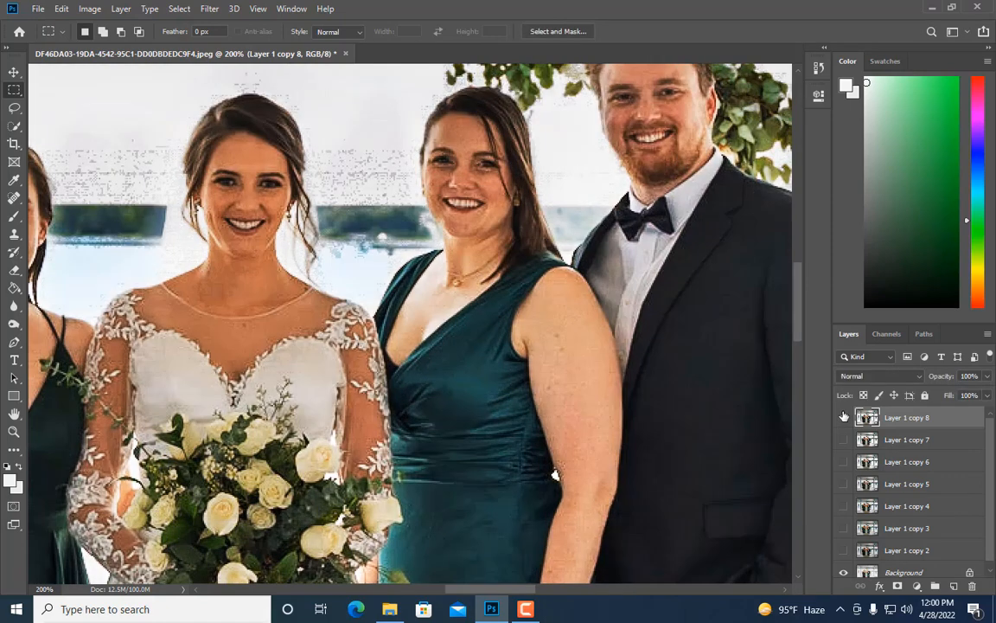
left_click(844, 417)
left_click(845, 417)
Step: Apply Brightness 18 and Contrast 5 to Layer 1 copy 8 and compare the result with the original photo
key("ctrl+minus")
key("ctrl+minus")
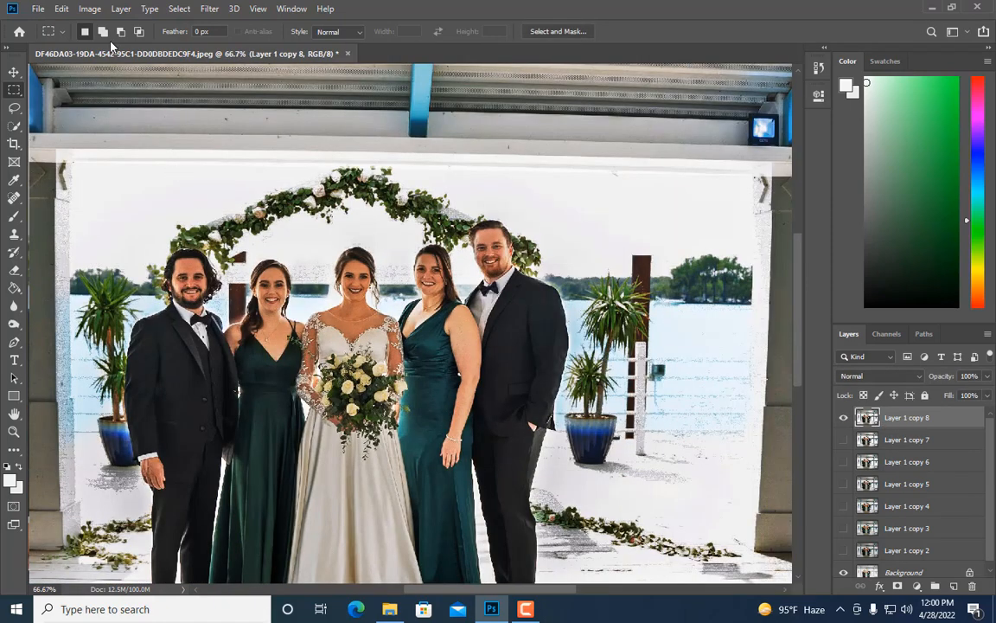
left_click(90, 9)
mouse_move(97, 45)
left_click(312, 44)
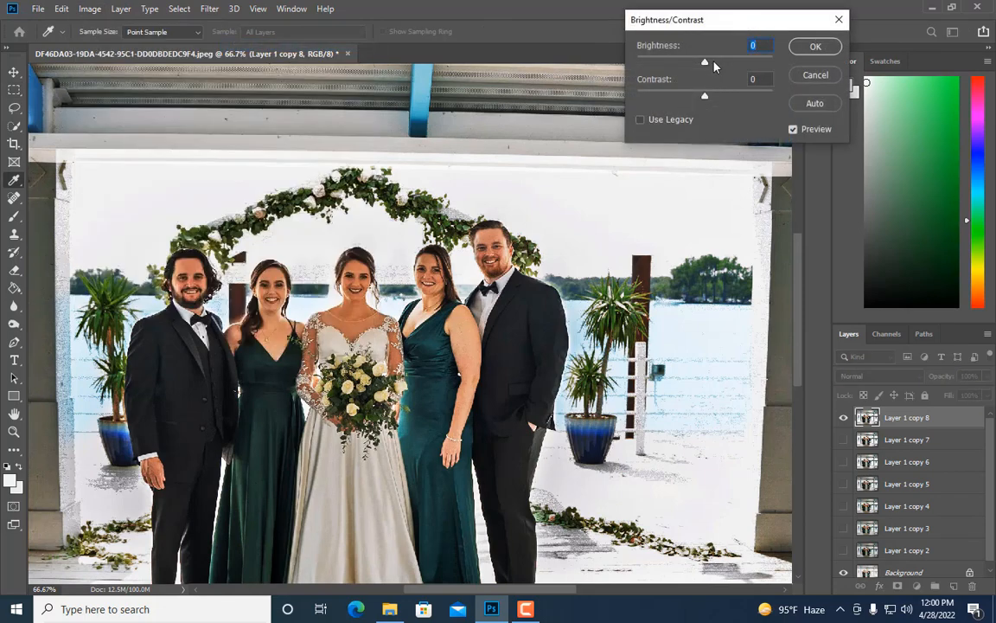
left_click_drag(710, 62, 708, 97)
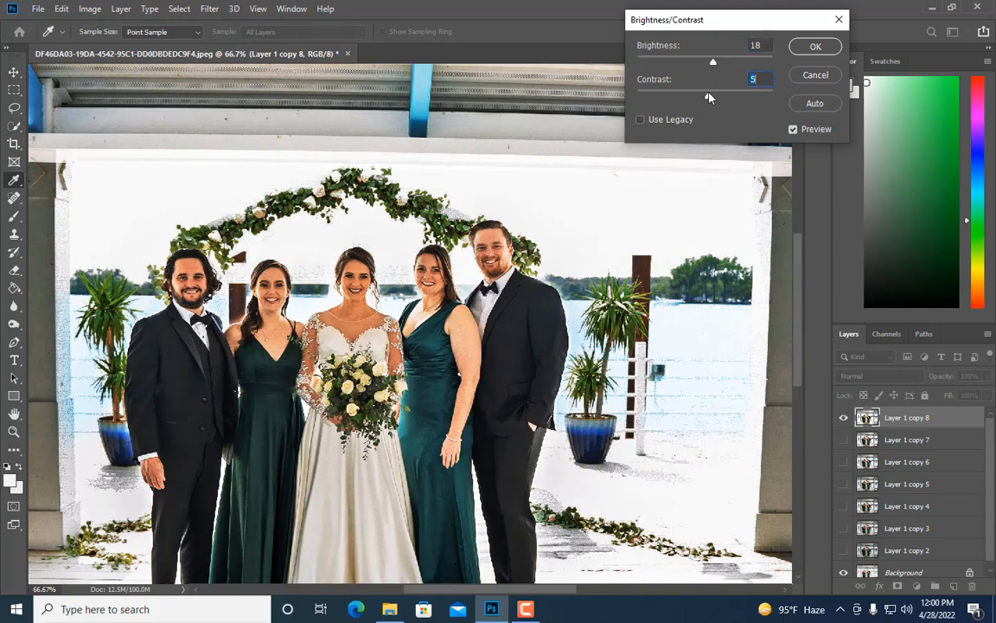
left_click(812, 46)
key("m")
left_click(844, 418)
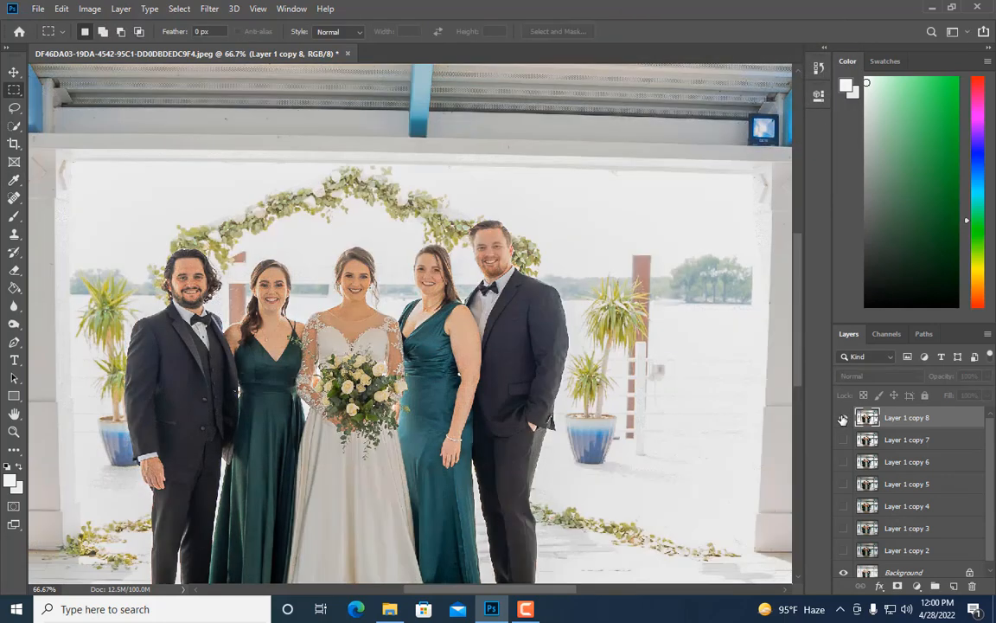
left_click(845, 418)
left_click(843, 420)
left_click(843, 419)
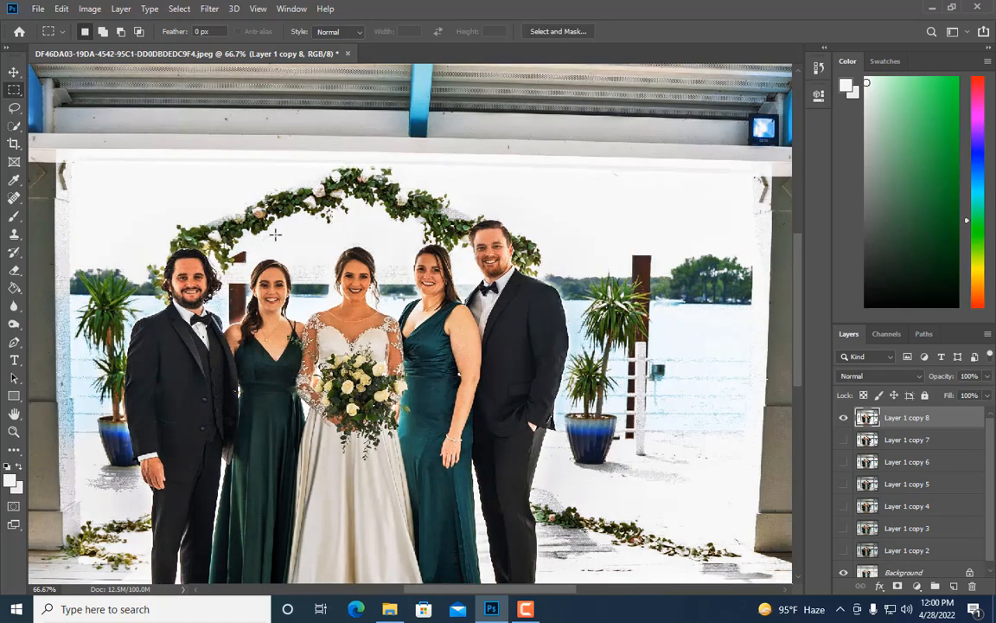
Step: Apply Hue/Saturation with Master saturation -19 to Layer 1 copy 8 and compare it before and after against the Background
left_click(90, 9)
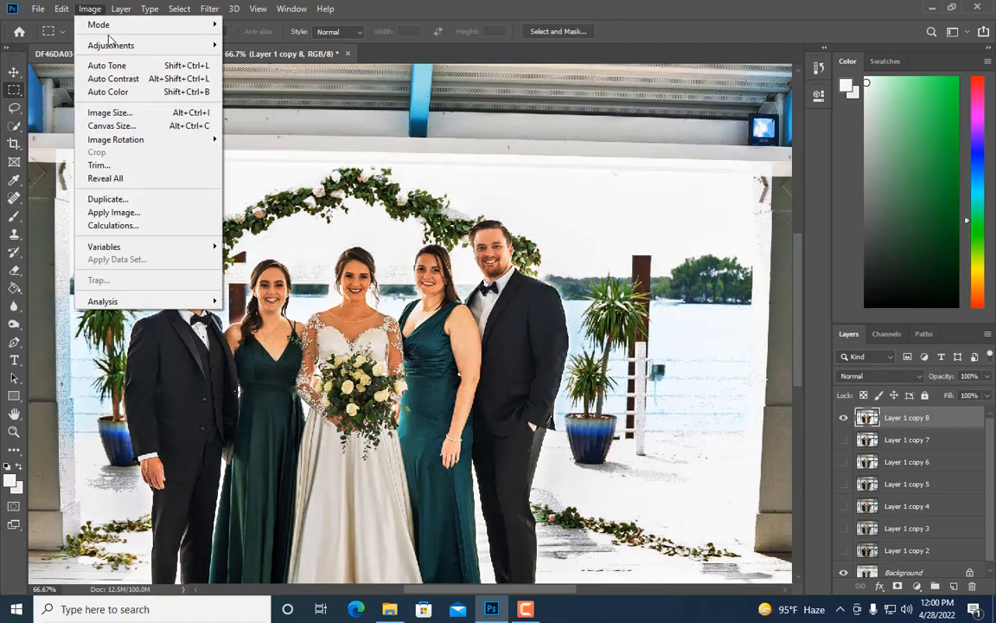
mouse_move(111, 45)
left_click(247, 118)
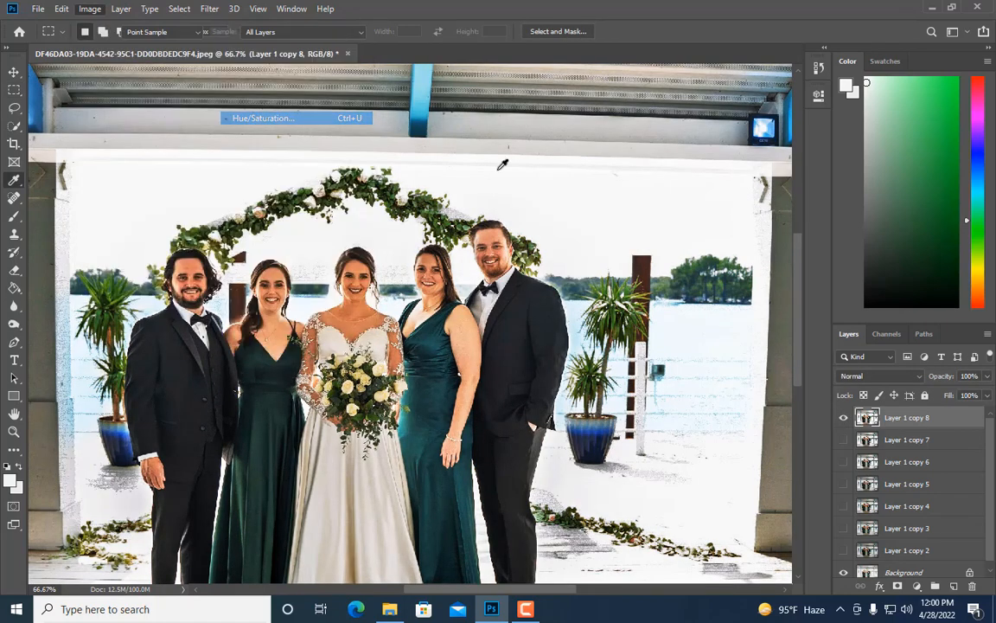
left_click_drag(717, 143, 705, 149)
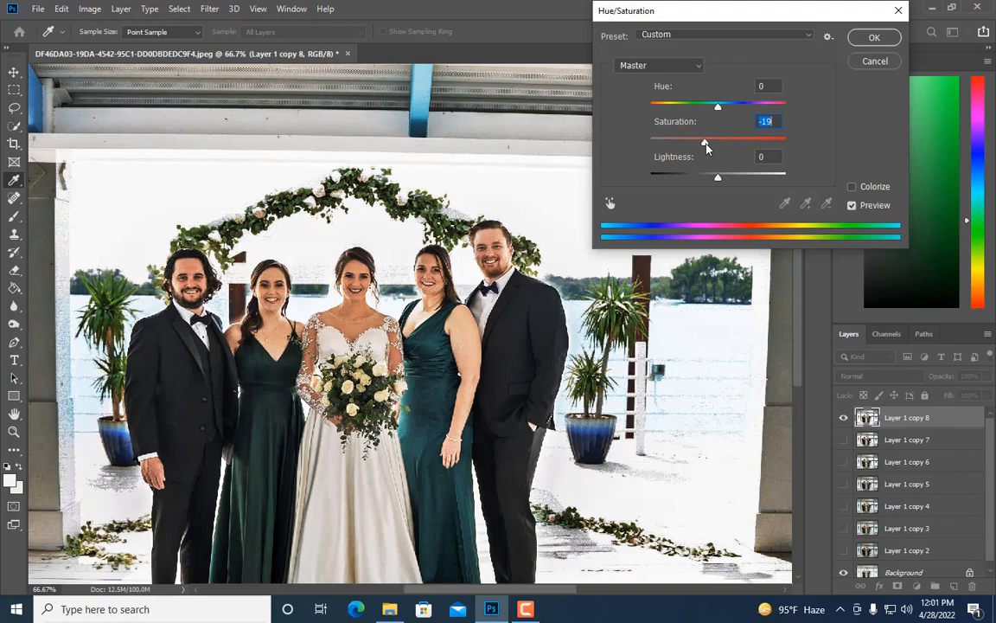
left_click(872, 39)
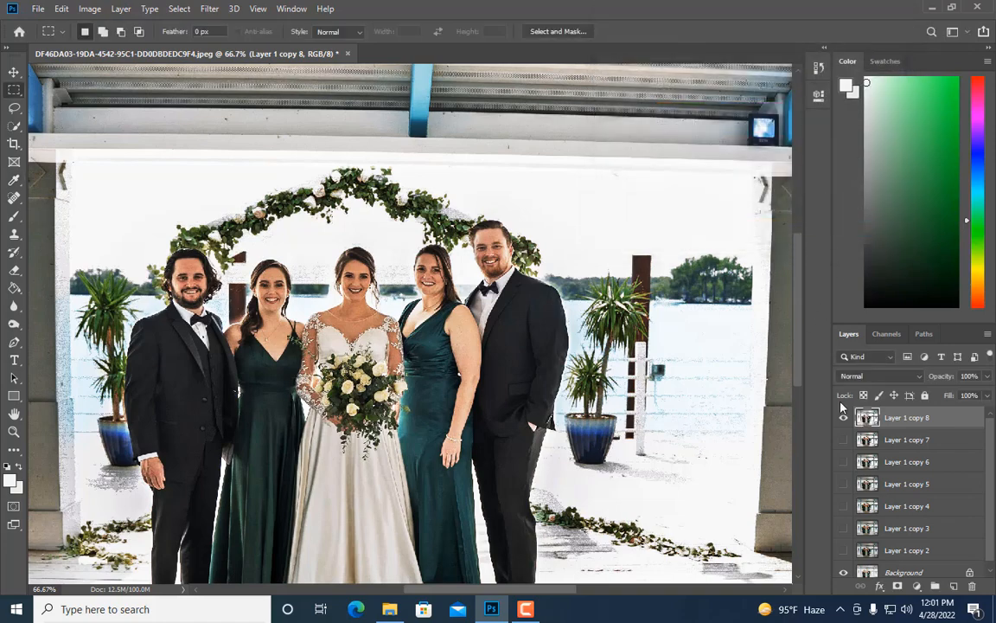
left_click(843, 419)
left_click(844, 419)
left_click(843, 420)
left_click(844, 419)
key("ctrl+minus")
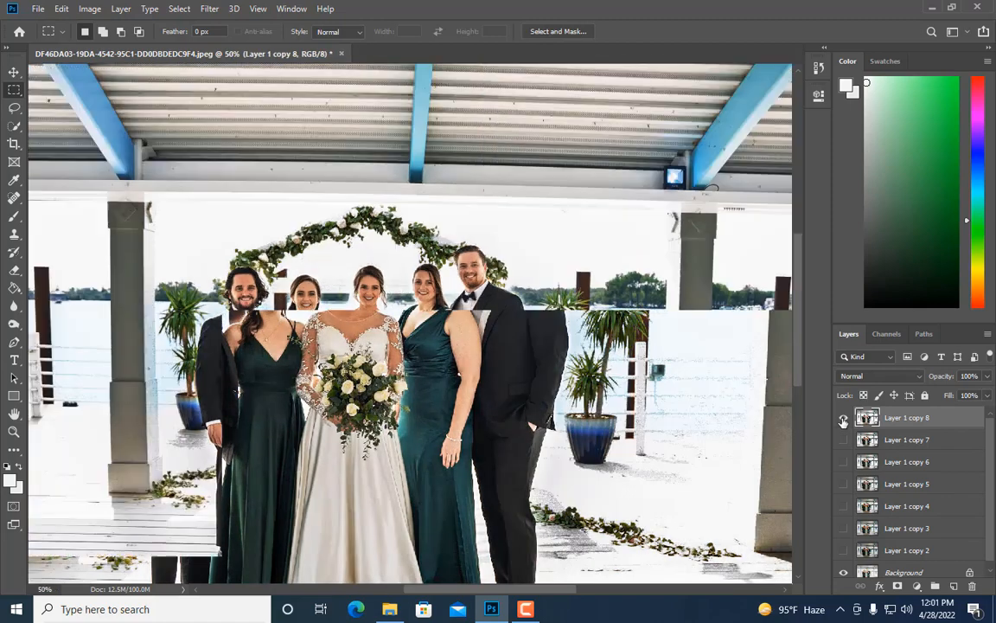
Step: Compare Layer 1 copy 8 with the original photo, both close up and at full view
left_click(843, 421)
left_click(844, 420)
key("ctrl+minus")
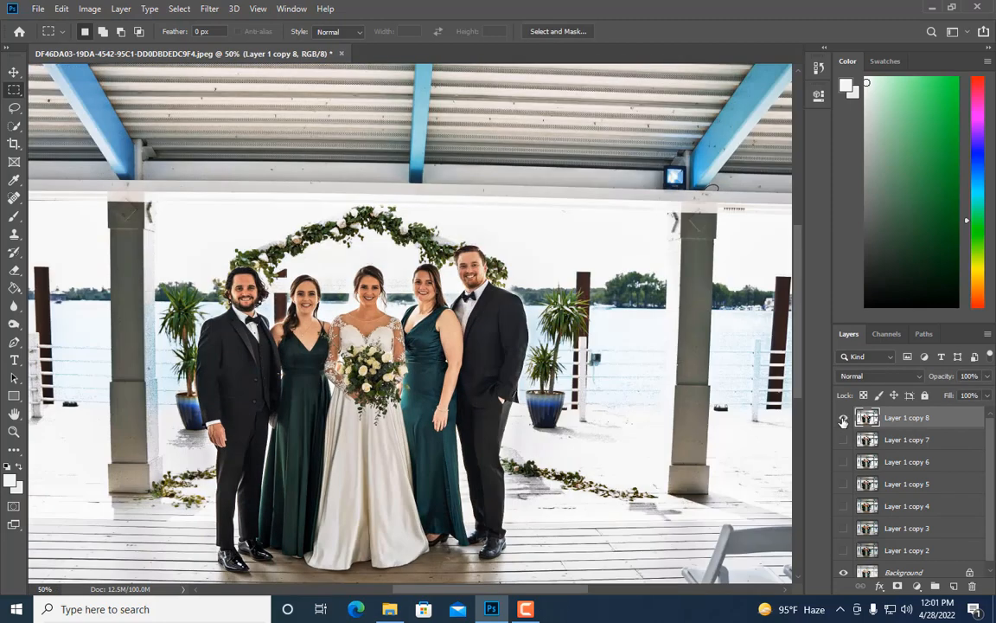
left_click(843, 420)
left_click(843, 419)
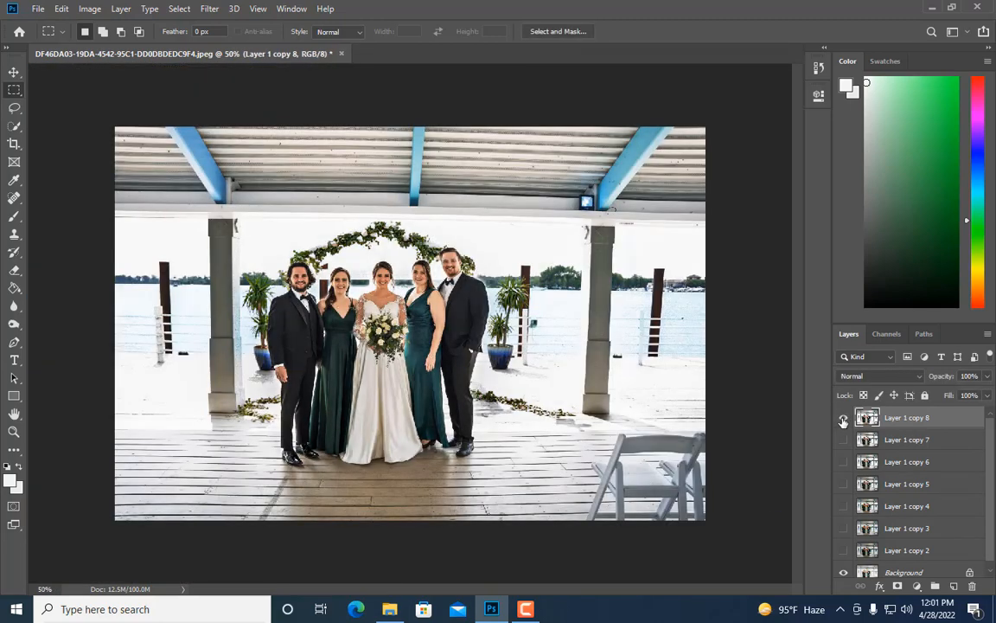
Step: Show Layer 1 copy 7 and give Layer 1 copy 8 a layer mask inverted to black
key("ctrl+plus")
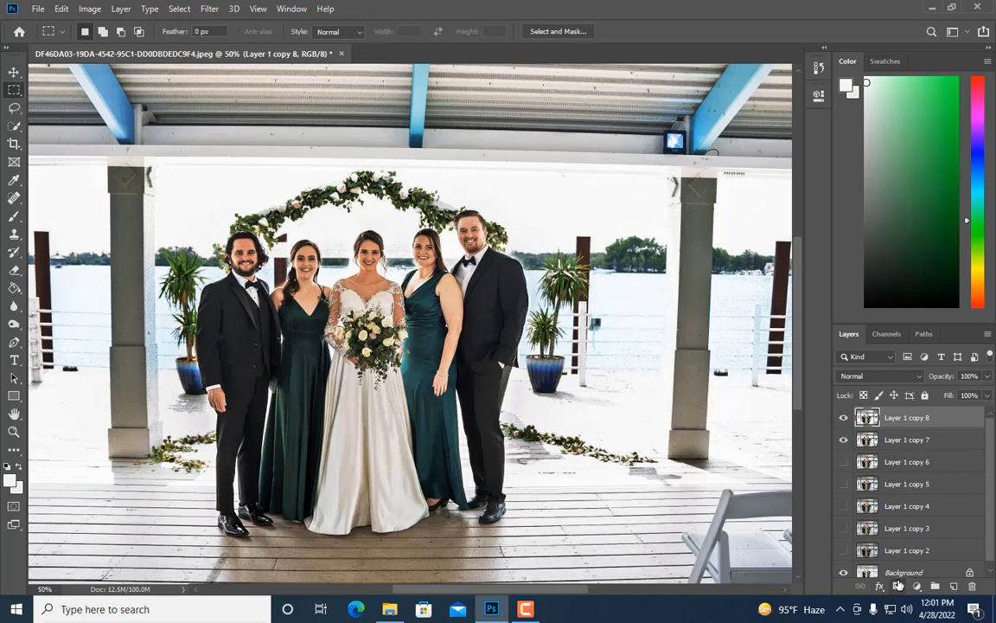
left_click(899, 586)
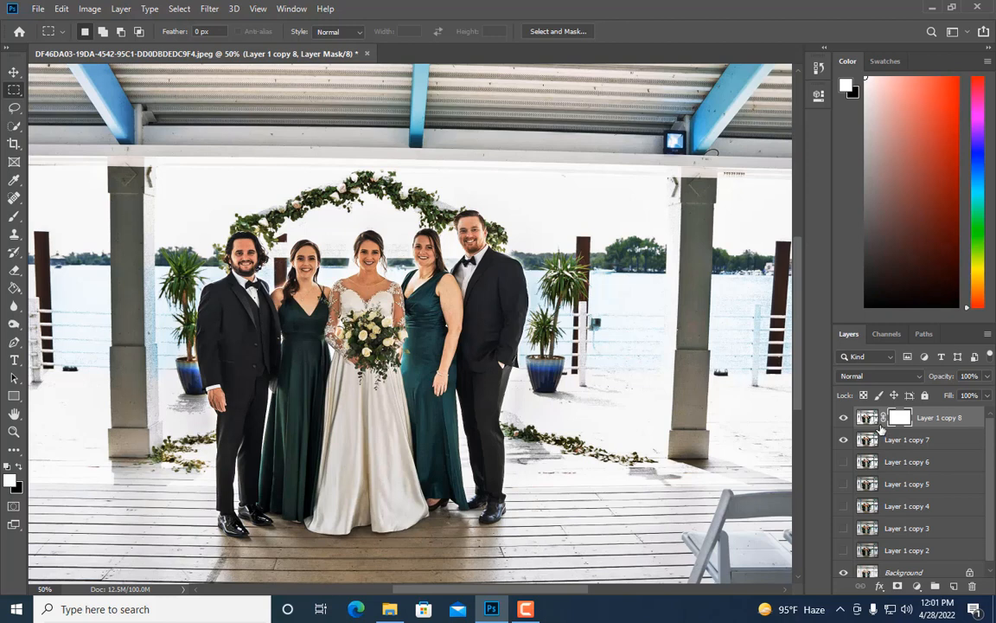
key("ctrl+i")
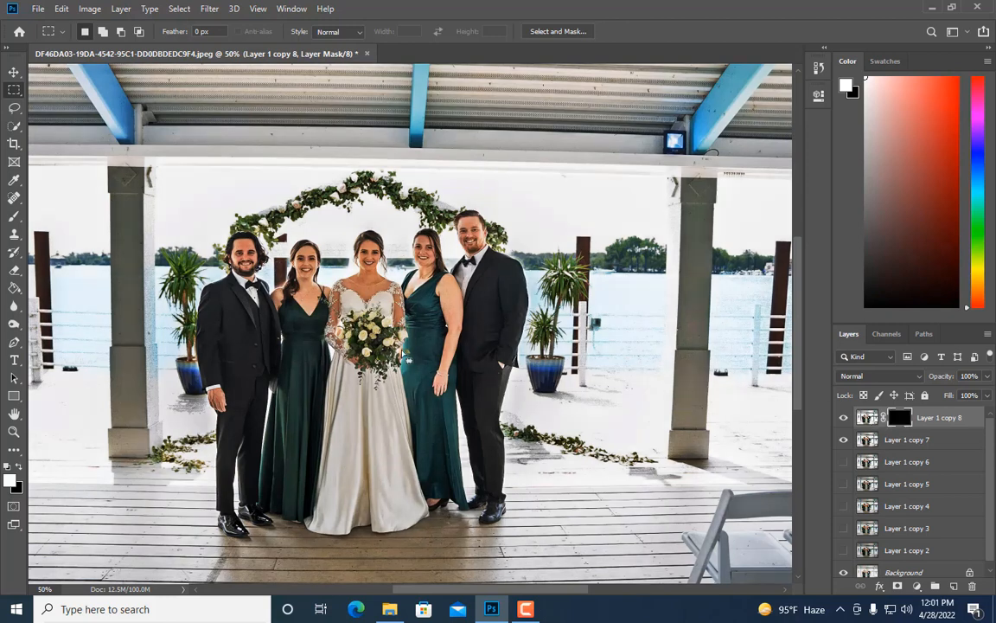
Step: Paint white with a soft brush on Layer 1 copy 8's mask over the wedding group's faces and skin
left_click(13, 216)
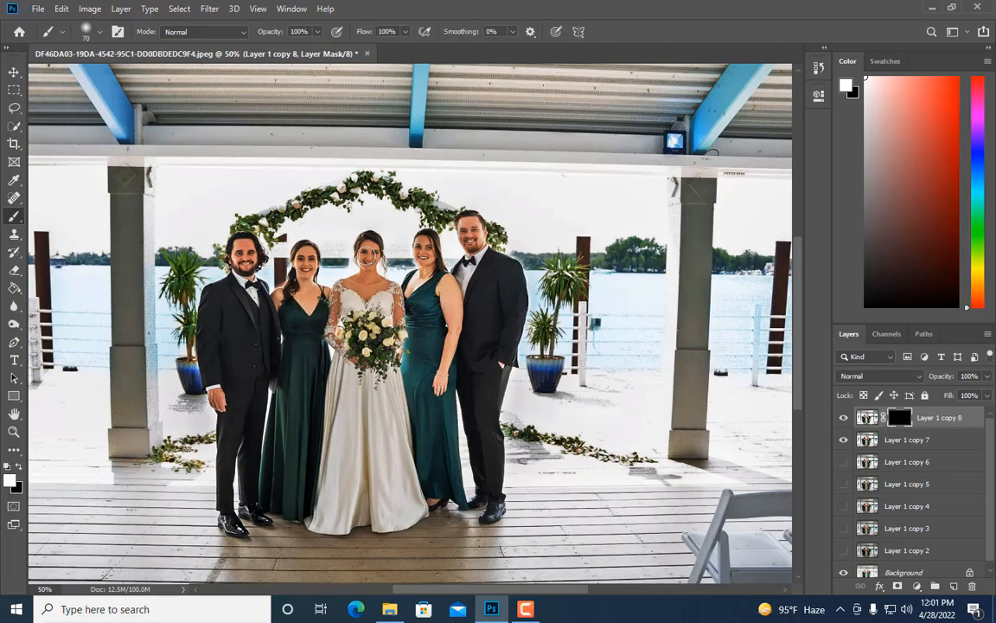
key("bracketright")
mouse_move(369, 251)
left_mouse_down()
mouse_move(368, 307)
mouse_move(387, 301)
mouse_move(358, 294)
mouse_move(350, 320)
left_mouse_up()
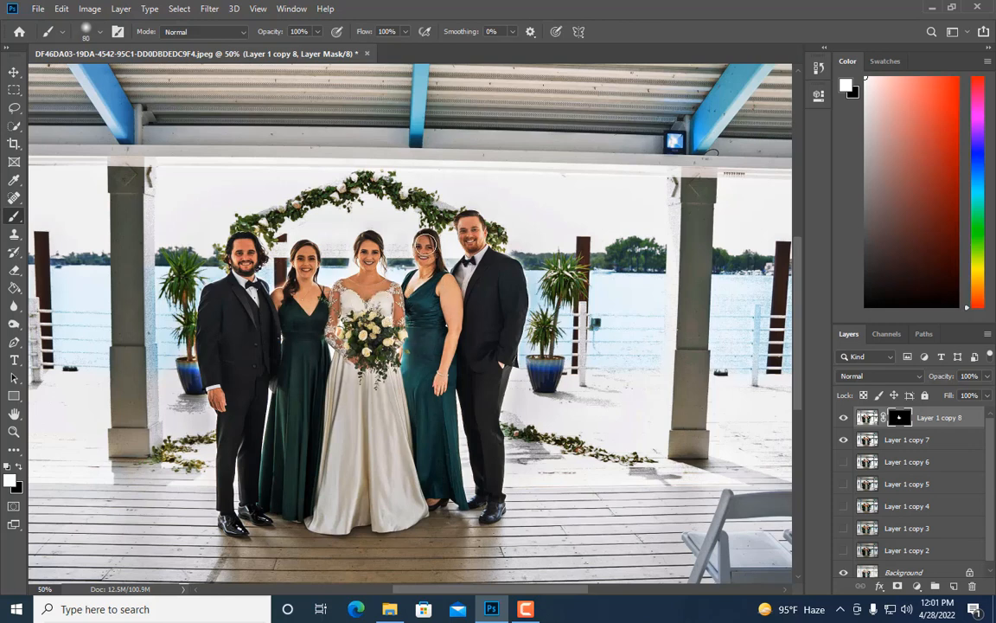
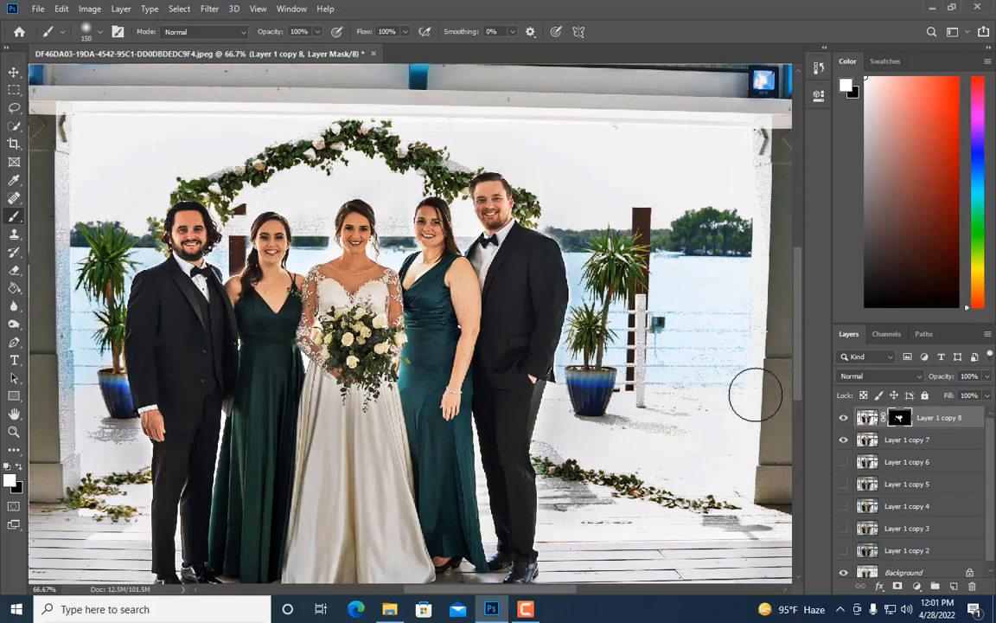
Step: Check the masked Layer 1 copy 8 before and after, and lower its opacity to 79%
left_click(843, 421)
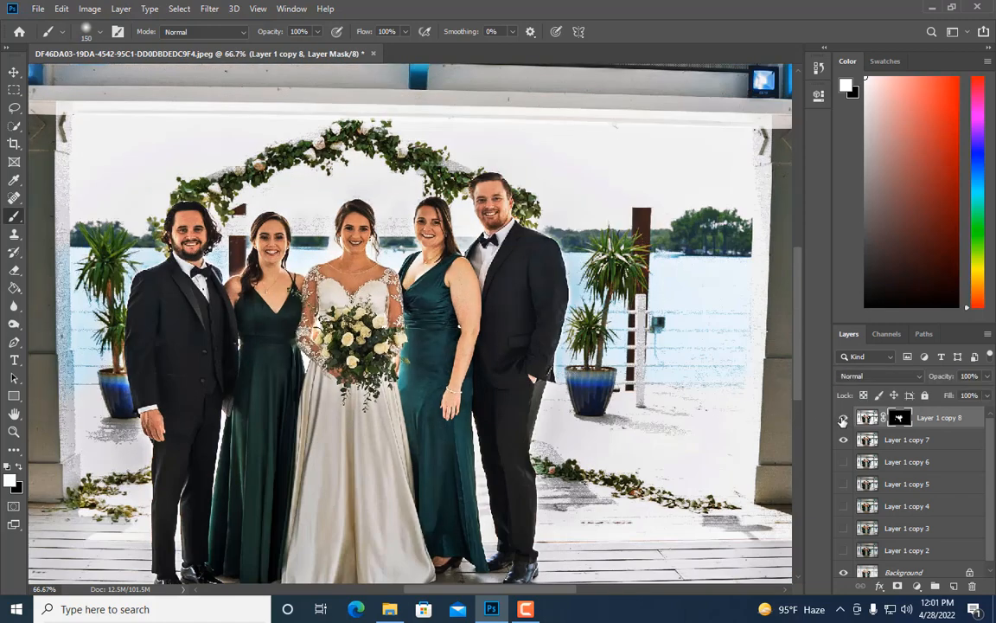
left_click(842, 420)
left_click(843, 421)
left_click(987, 378)
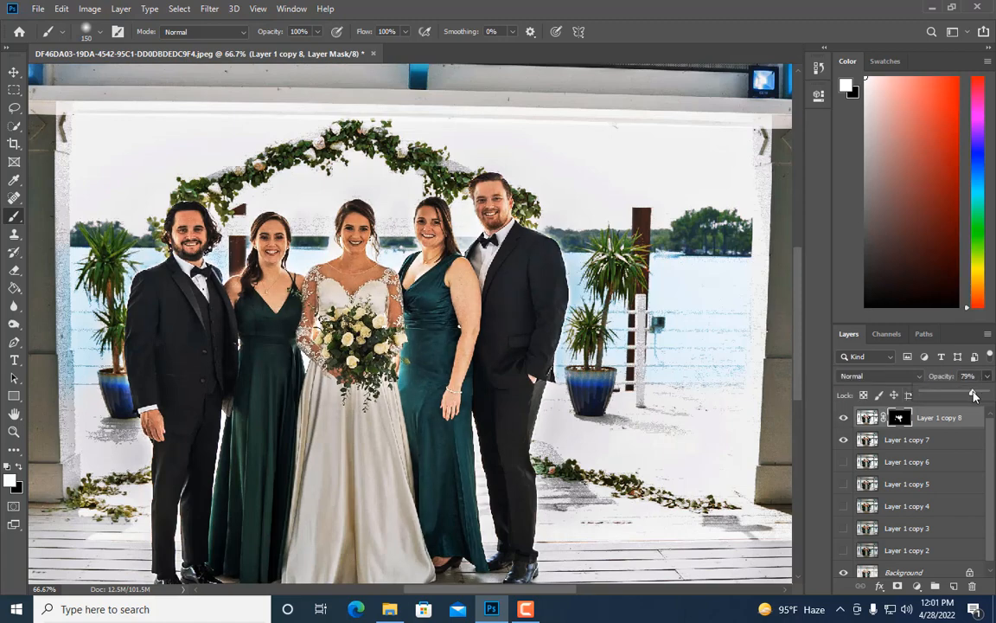
Step: Merge Layer 1 copy 8 with Layer 1 copy 7 into a single layer
key("ctrl+minus")
left_click(905, 445, "shift")
right_click(848, 437)
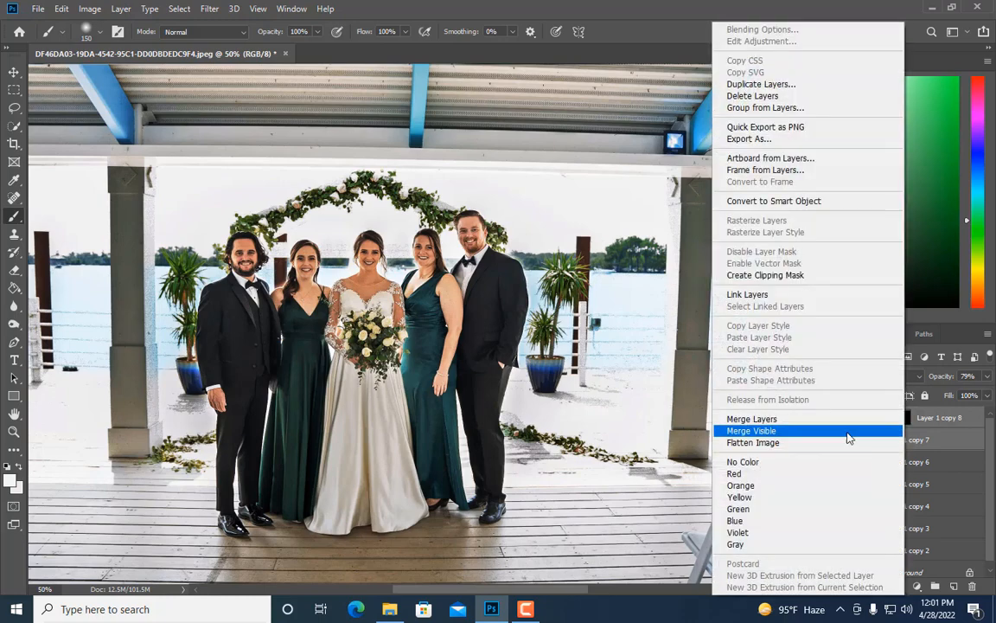
left_click(789, 419)
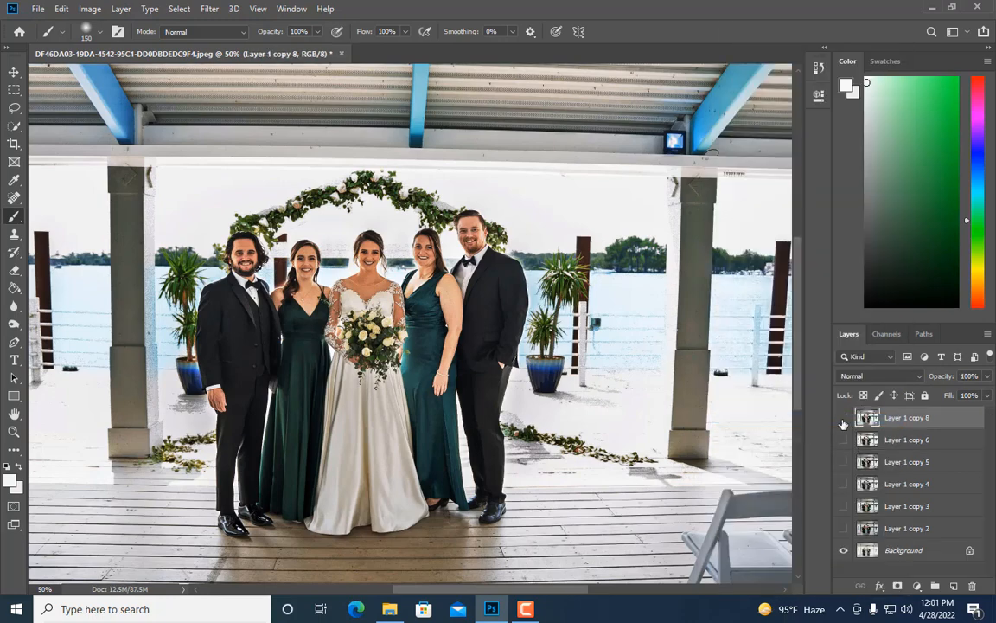
Step: Compare the merged Layer 1 copy 8 with the original photo and stamp all visible layers into a new layer
left_click(843, 418)
left_click(844, 418)
left_click(844, 420)
left_click(843, 420)
left_click(844, 419)
key("ctrl+alt+shift+e")
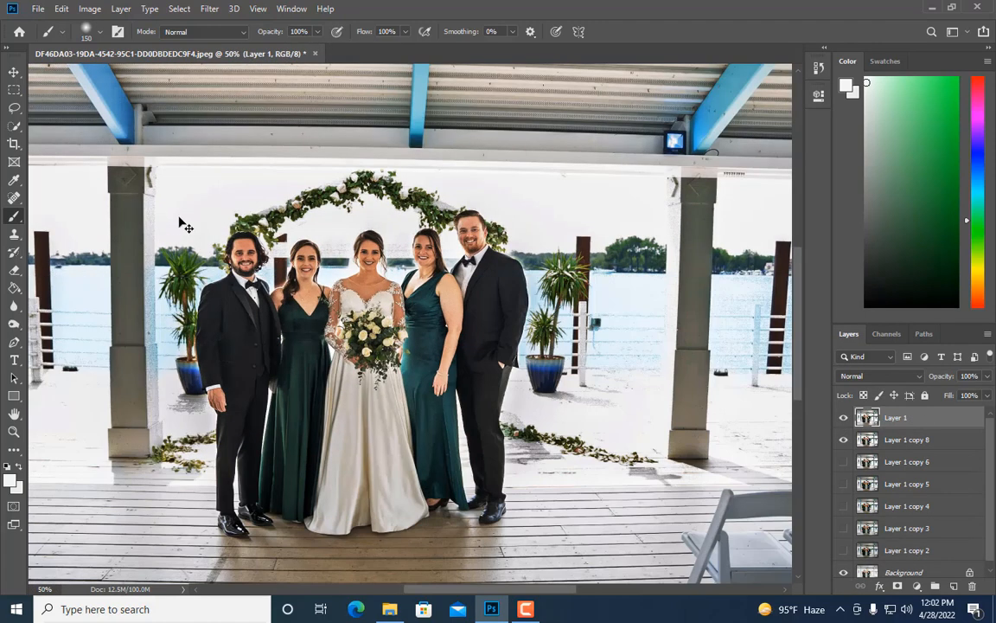
Step: Examine the whole retouched photo and the white folding chairs on the deck up close
key("ctrl+minus")
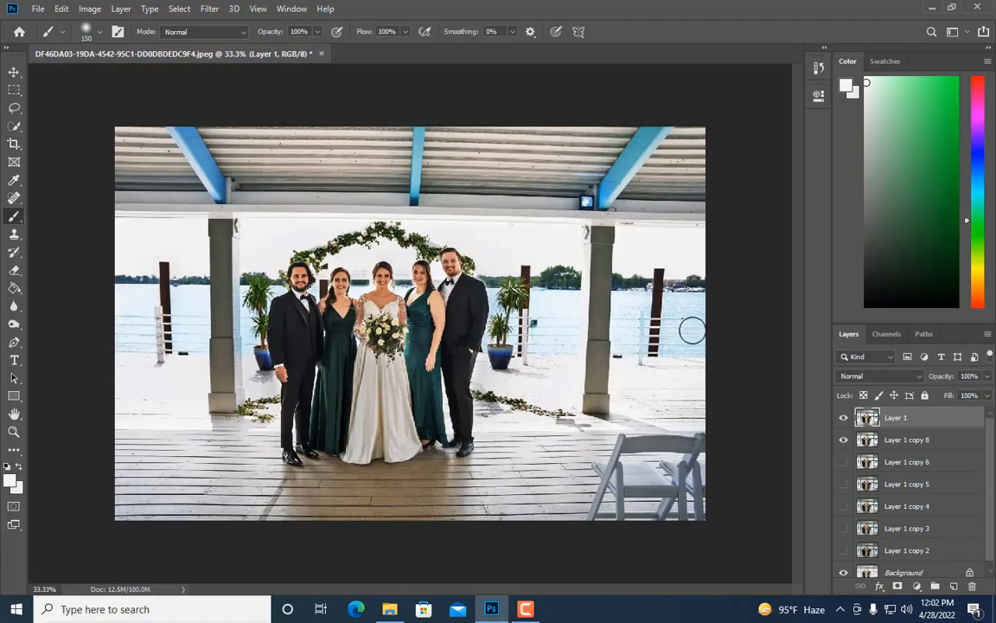
key("ctrl+plus")
key("ctrl+plus")
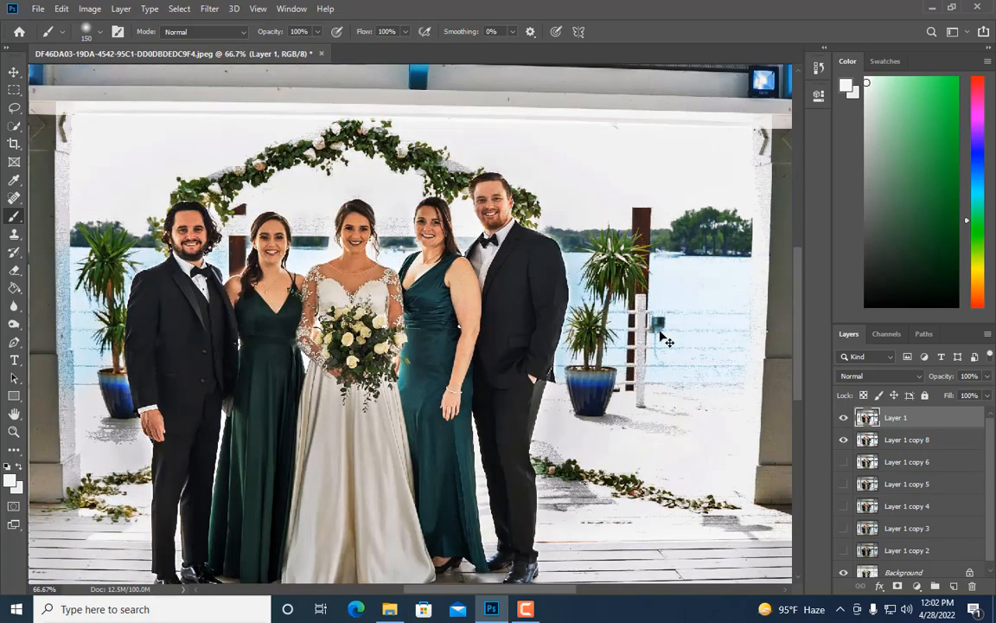
key("ctrl+minus")
key("ctrl+minus")
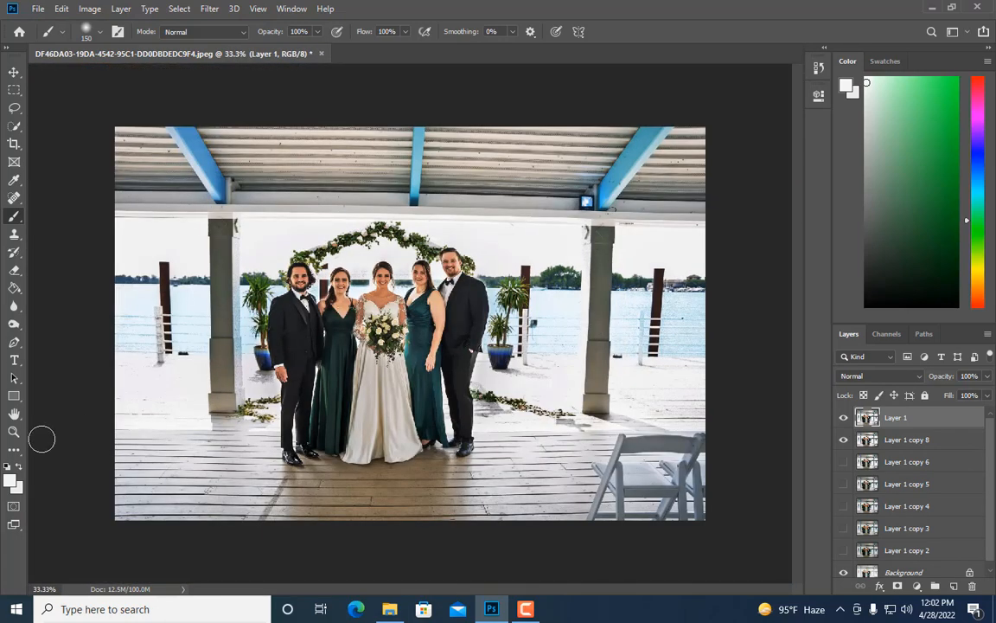
left_click(13, 432)
left_click(631, 456)
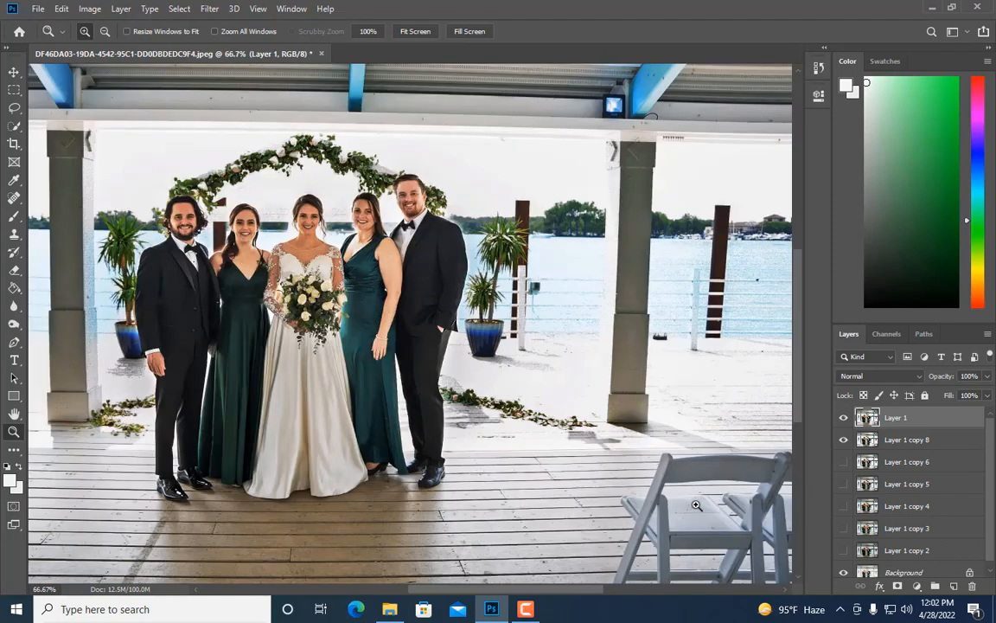
left_click(695, 496)
scroll(694, 497, "down", 5)
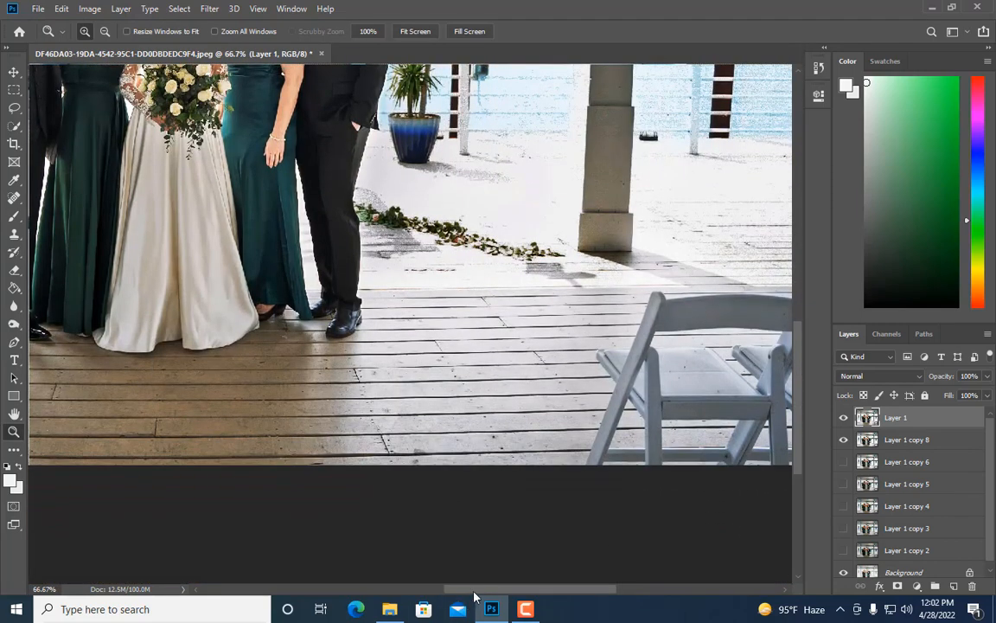
left_click_drag(483, 591, 518, 589)
left_click(430, 554)
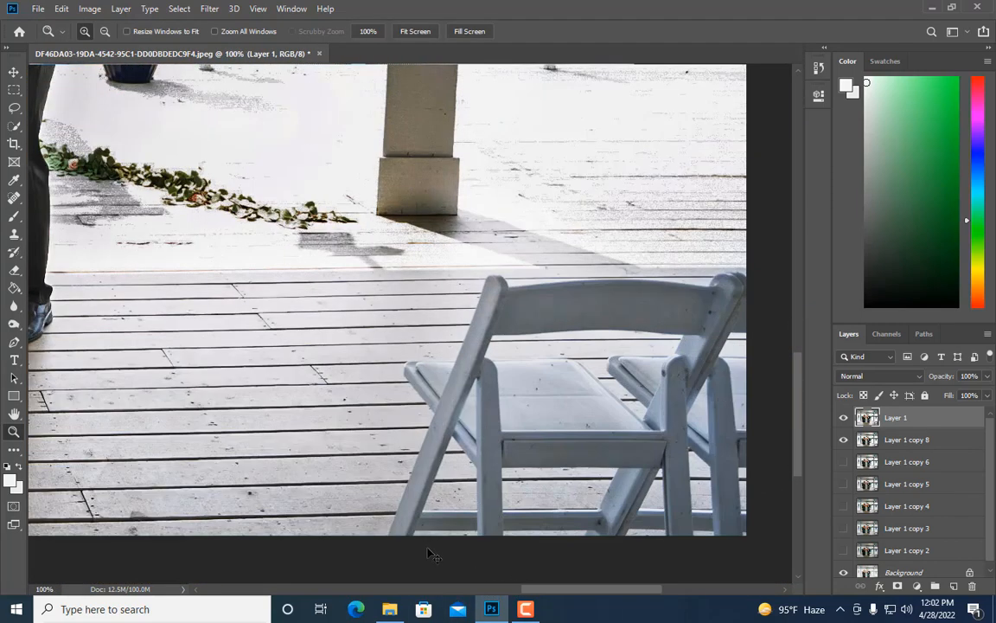
Step: Try to cover the folding chair's seat on Layer 1 with deck planks using a size 80 Clone Stamp brush
left_click(14, 234)
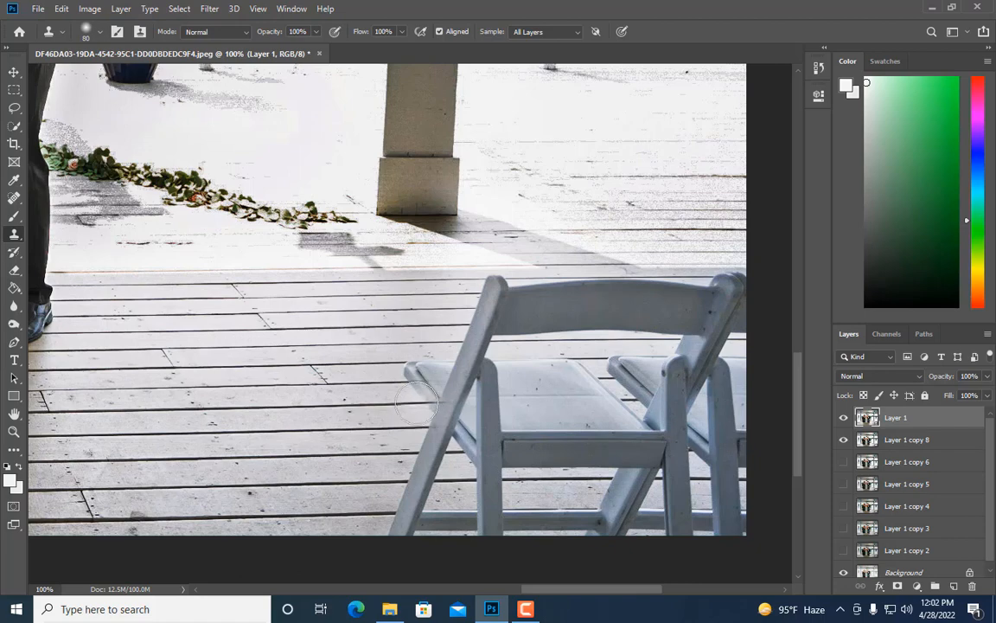
scroll(407, 424, "up", 1)
scroll(392, 418, "down", 2)
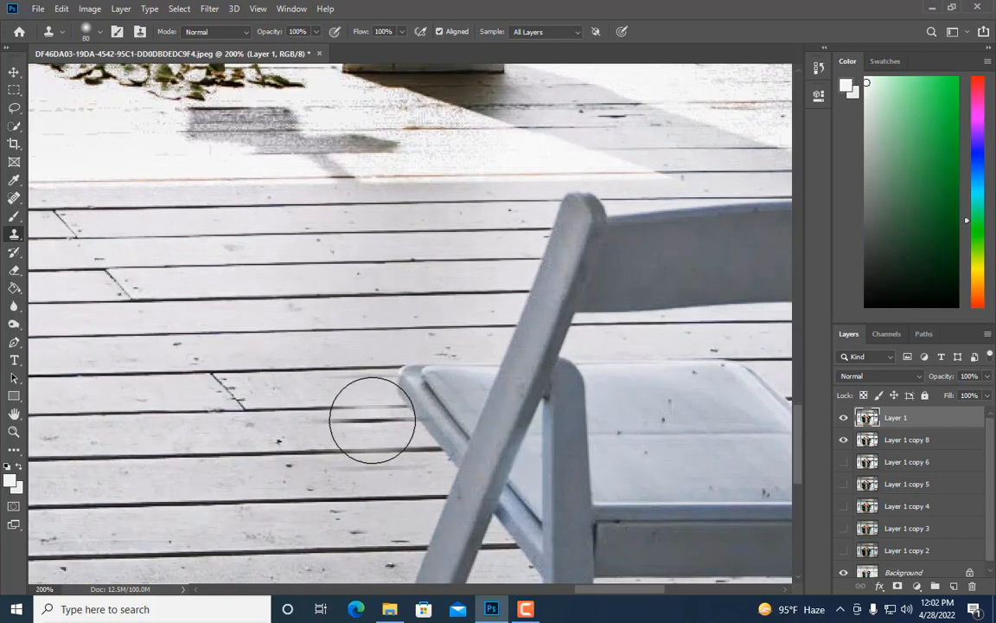
mouse_move(378, 391)
left_mouse_down()
mouse_move(530, 415)
mouse_move(451, 431)
mouse_move(326, 433)
mouse_move(581, 431)
mouse_move(741, 416)
mouse_move(694, 421)
left_mouse_up()
key("ctrl+minus")
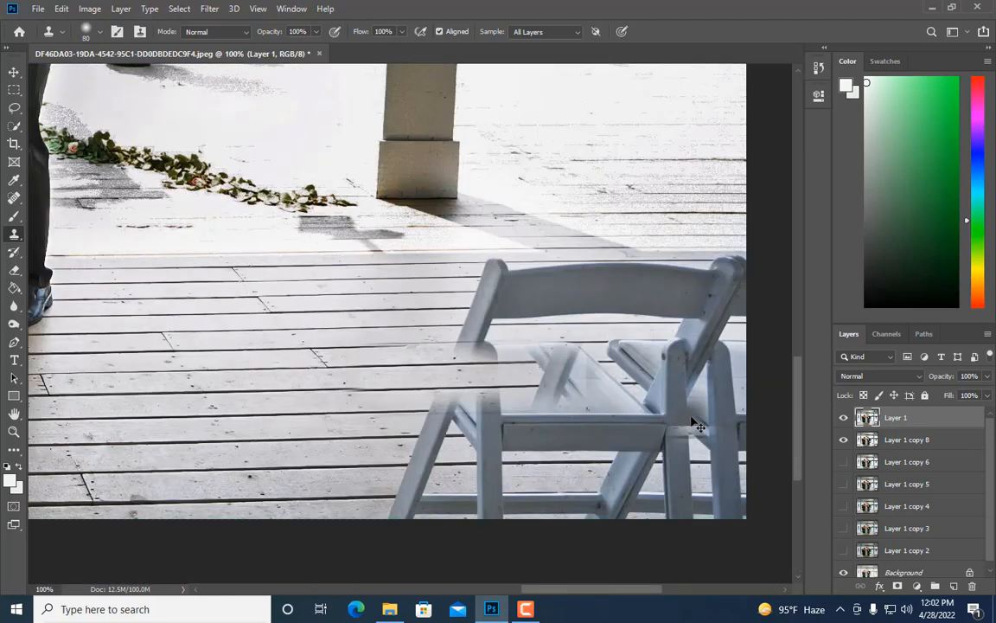
key("ctrl+z")
key("ctrl+z")
key("ctrl+z")
key("ctrl+z")
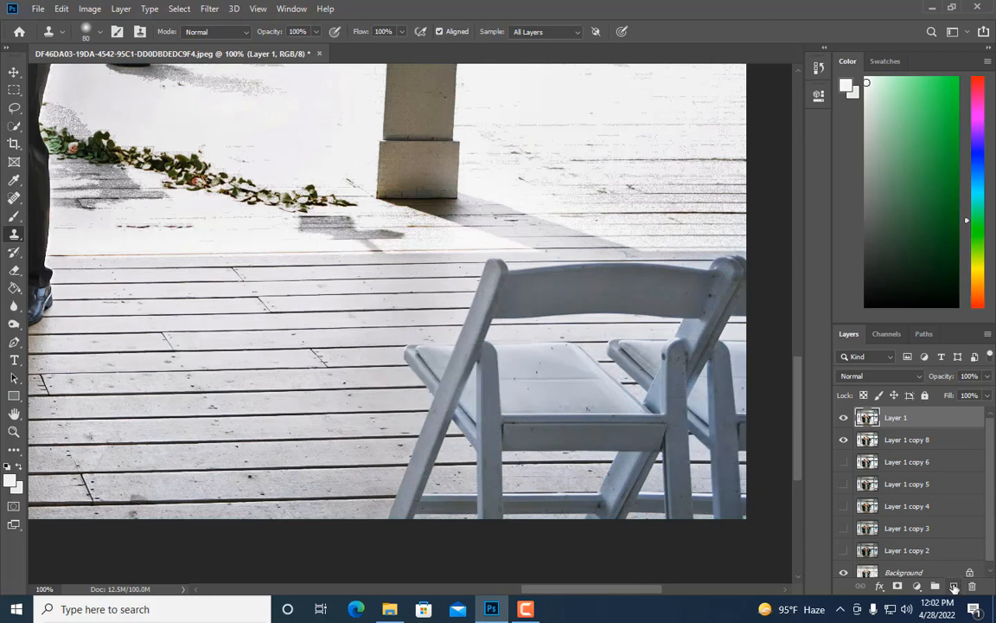
Step: Try to clone deck planks over the folding chair on a new empty layer with an enlarged brush, and delete that layer
left_click(954, 588)
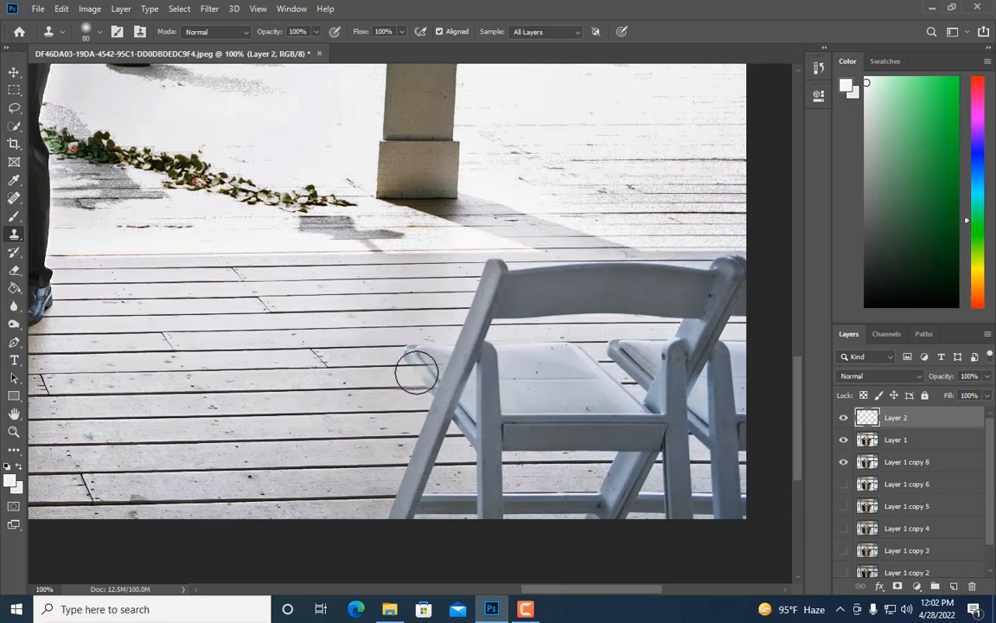
key("bracketright")
key("bracketright")
key("bracketright")
mouse_move(416, 366)
left_mouse_down()
mouse_move(519, 367)
mouse_move(537, 365)
mouse_move(477, 364)
mouse_move(686, 347)
mouse_move(664, 357)
mouse_move(688, 356)
mouse_move(604, 368)
mouse_move(691, 363)
mouse_move(418, 400)
mouse_move(571, 404)
mouse_move(501, 404)
mouse_move(557, 399)
left_mouse_up()
key("bracketright")
key("bracketright")
key("bracketright")
mouse_move(424, 402)
left_mouse_down()
mouse_move(522, 402)
mouse_move(613, 385)
mouse_move(688, 403)
mouse_move(661, 406)
left_mouse_up()
key("Delete")
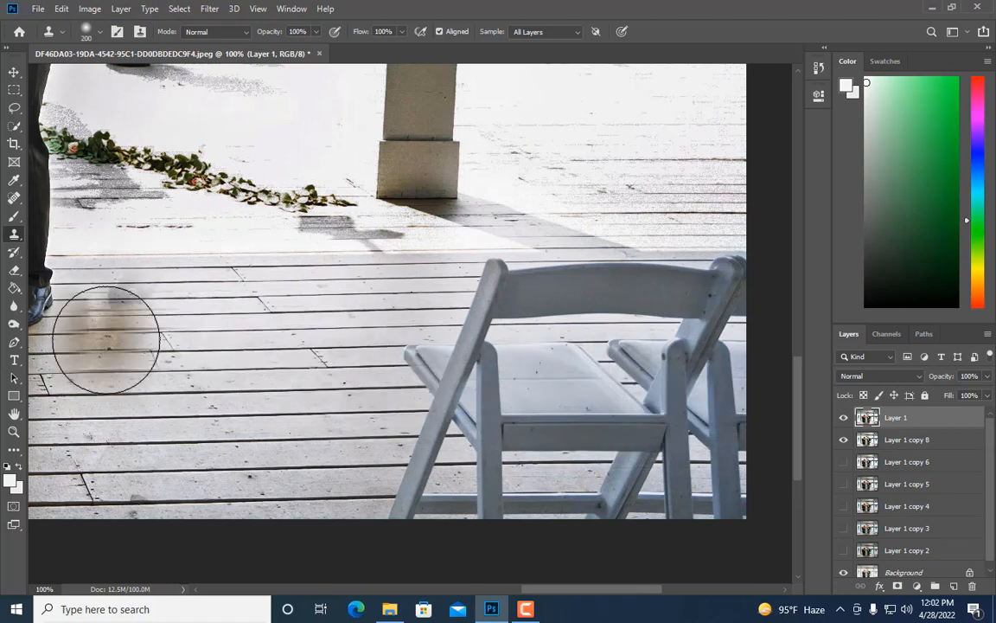
Step: Clone deck planks over the lower part of the near chair's outer leg on Layer 1 with a size 70 brush
scroll(567, 312, "down", 3)
scroll(513, 330, "down", 1)
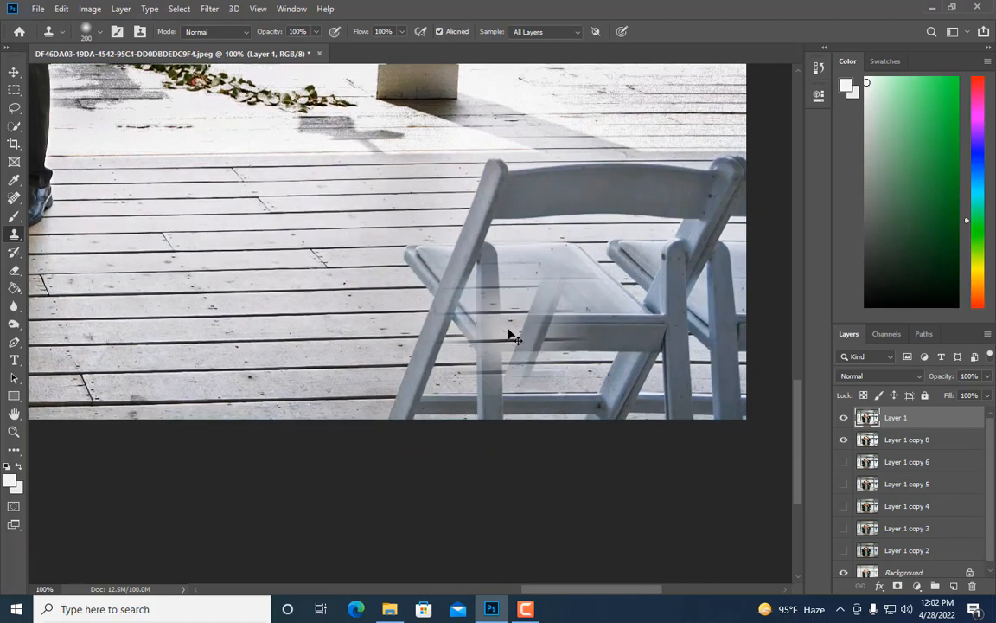
key("ctrl+plus")
key("bracketleft")
key("bracketleft")
key("bracketleft")
key("bracketleft")
key("bracketleft")
key("bracketleft")
key("bracketleft")
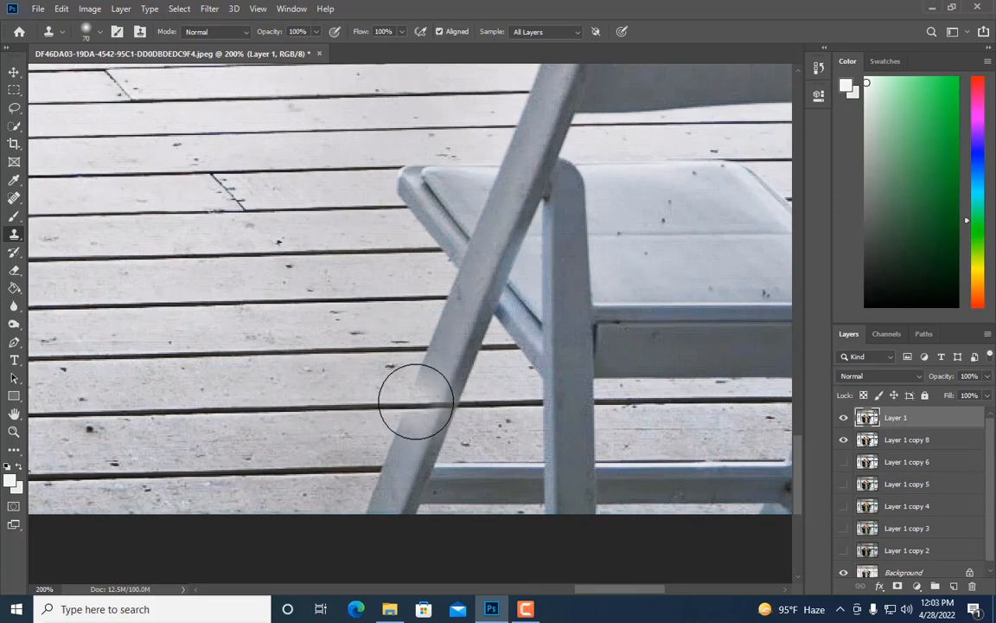
mouse_move(416, 401)
left_mouse_down()
mouse_move(538, 404)
mouse_move(375, 433)
mouse_move(417, 437)
mouse_move(377, 444)
mouse_move(518, 447)
mouse_move(484, 452)
left_mouse_up()
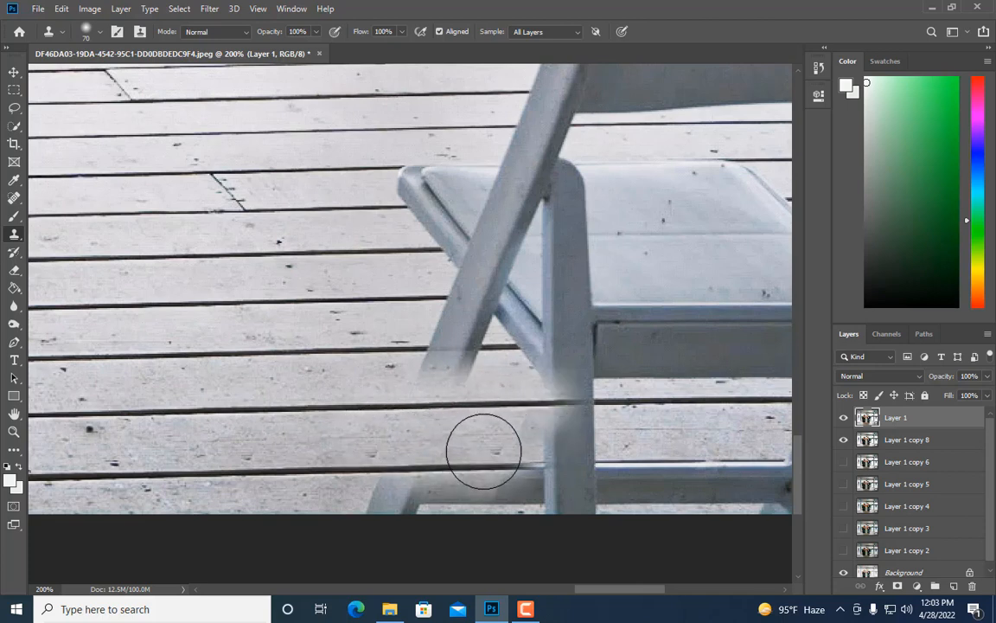
Step: Clone deck planks over the lower legs and crossbars of both chairs along the photo's bottom edge with a larger brush
key("End")
key("ctrl+minus")
key("bracketright")
key("bracketright")
key("bracketright")
key("bracketright")
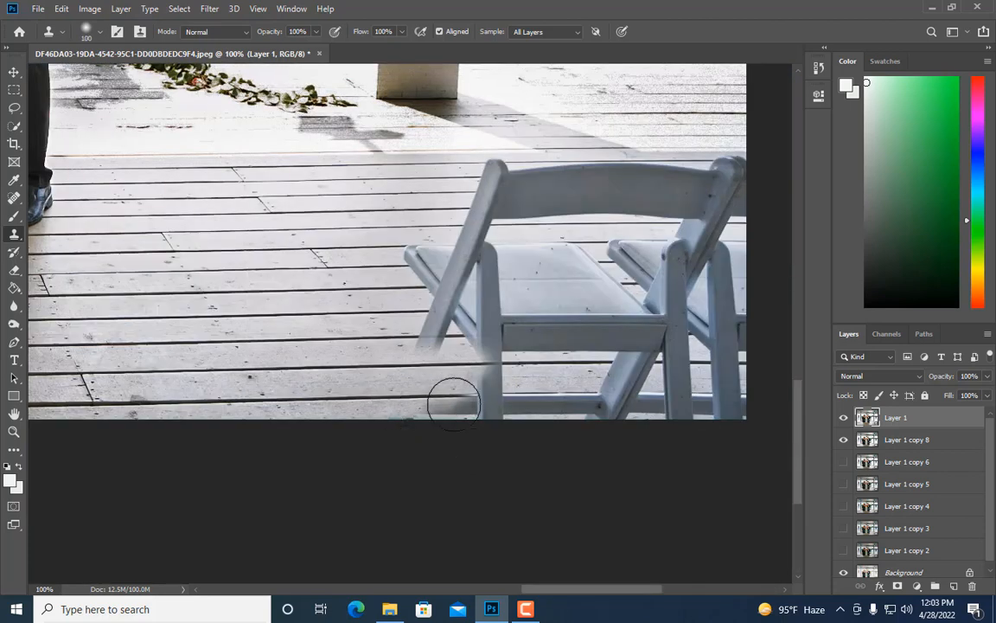
mouse_move(468, 398)
left_mouse_down()
mouse_move(452, 400)
mouse_move(509, 391)
mouse_move(711, 400)
left_mouse_up()
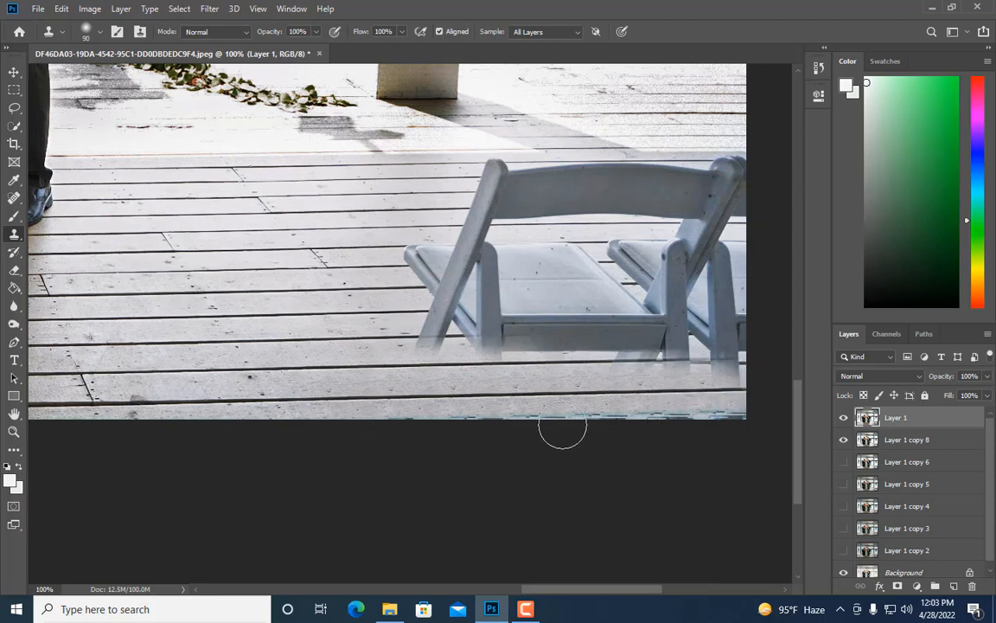
left_click(749, 395)
Step: Clone deck planks over the chairs' upper legs and the fronts of their seats with a size 150 brush
key("bracketright")
key("bracketright")
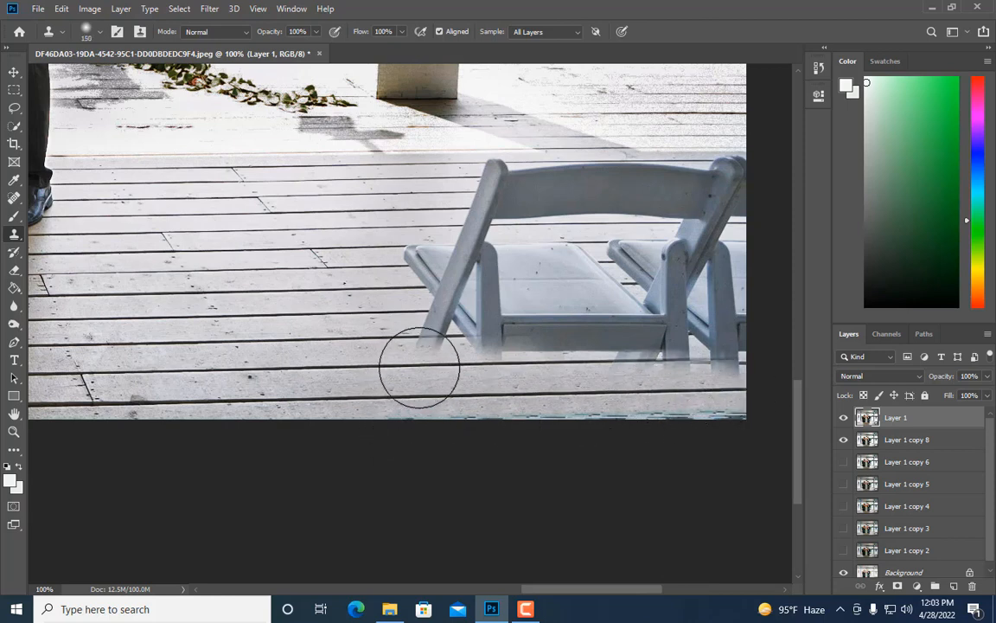
mouse_move(457, 344)
left_mouse_down()
mouse_move(445, 359)
mouse_move(489, 348)
mouse_move(741, 345)
left_mouse_up()
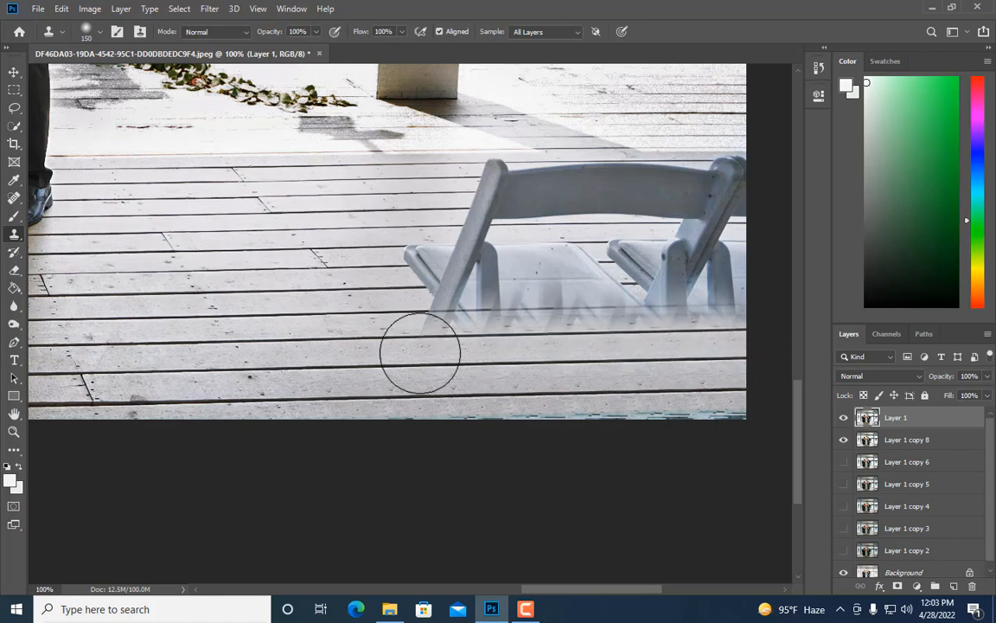
mouse_move(387, 331)
left_mouse_down()
mouse_move(709, 310)
mouse_move(756, 296)
mouse_move(668, 308)
mouse_move(740, 311)
left_mouse_up()
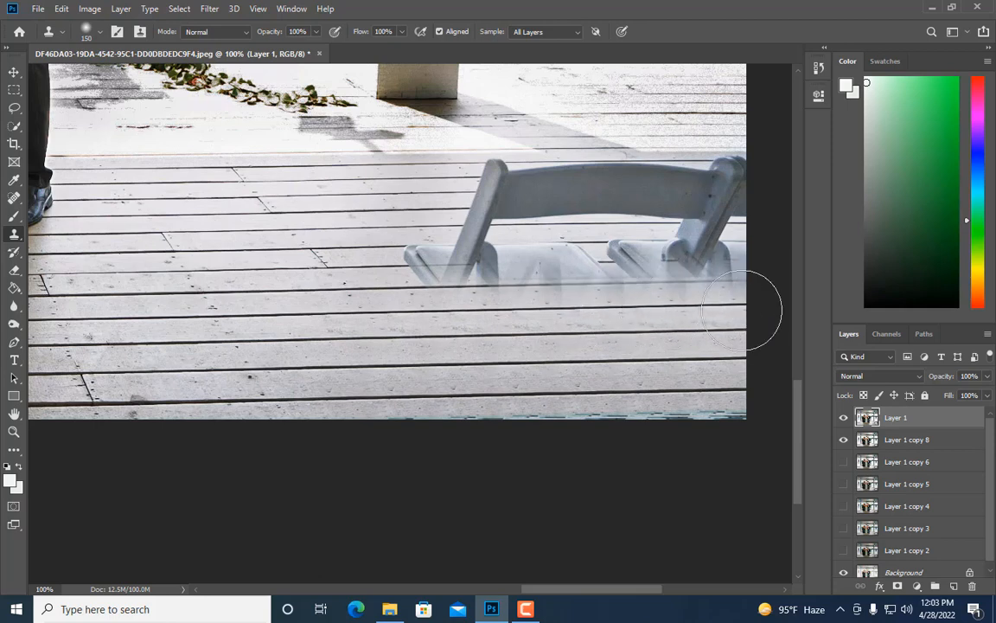
Step: Clone deck planks over the remaining chair seats up to the backrest with a size 100 brush, and reduce the brush to 90
key("bracketleft")
mouse_move(429, 294)
left_mouse_down()
mouse_move(549, 282)
mouse_move(639, 298)
mouse_move(772, 298)
left_mouse_up()
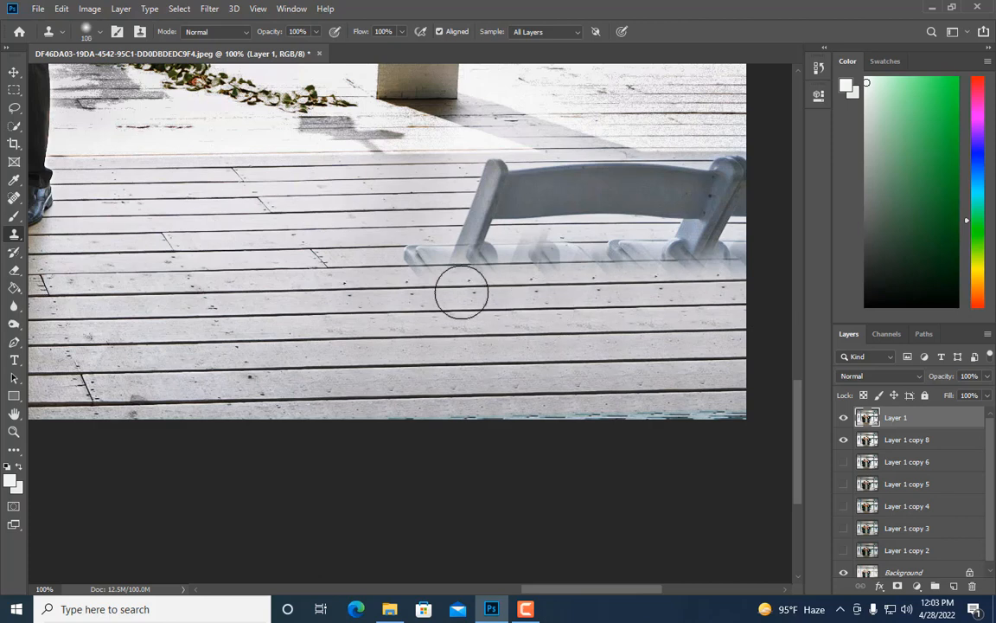
mouse_move(418, 277)
left_mouse_down()
mouse_move(432, 268)
mouse_move(735, 257)
left_mouse_up()
key("bracketleft")
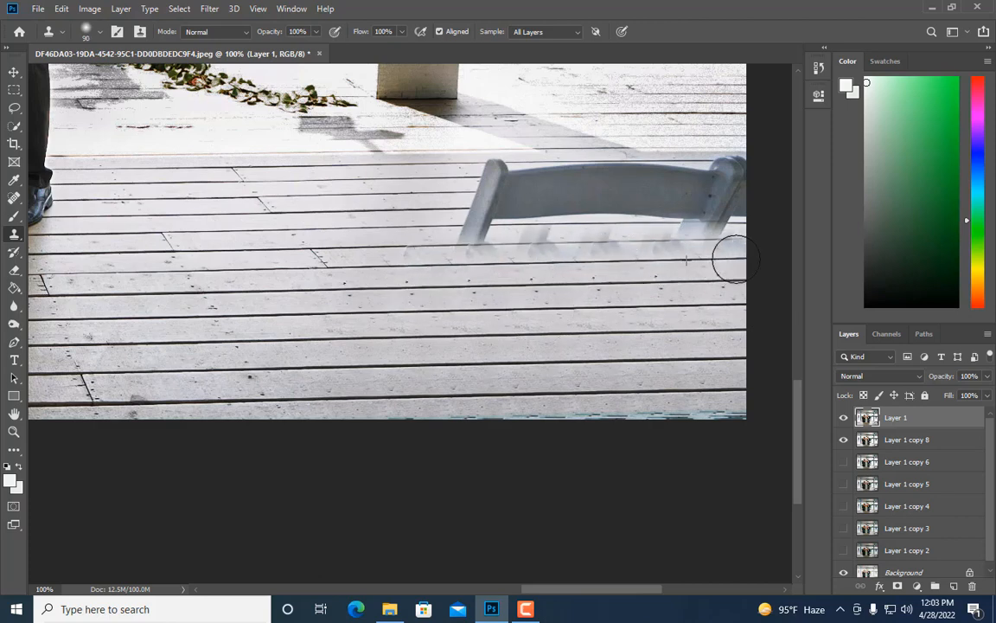
Step: Clone deck planks over the chair's seat-side remnants and the lower part of its backrest with a size 80 brush
key("bracketleft")
mouse_move(417, 263)
left_mouse_down()
mouse_move(580, 243)
mouse_move(753, 253)
left_mouse_up()
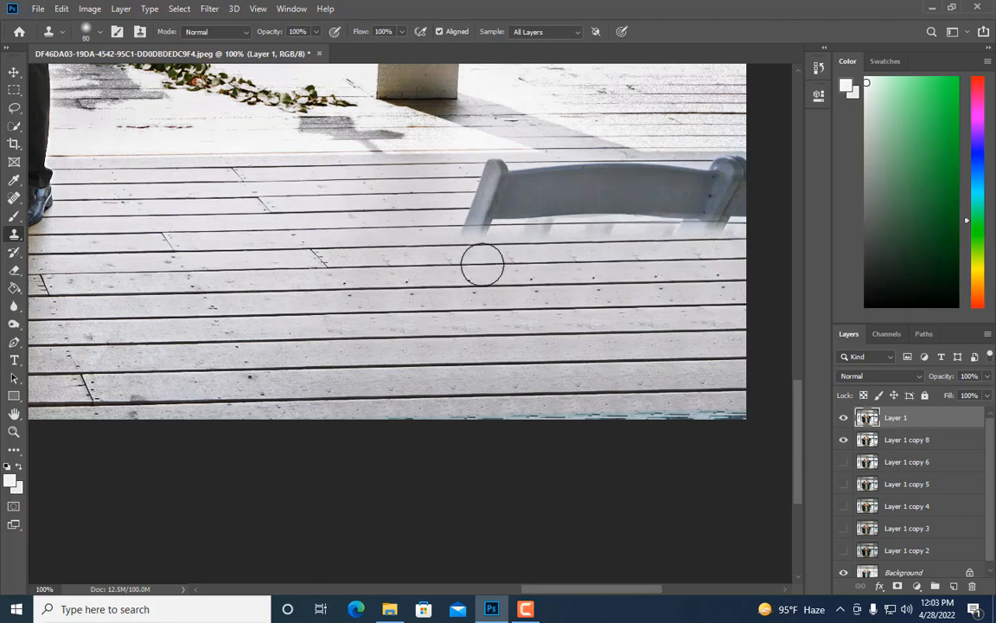
mouse_move(482, 265)
left_mouse_down()
mouse_move(444, 234)
mouse_move(729, 232)
left_mouse_up()
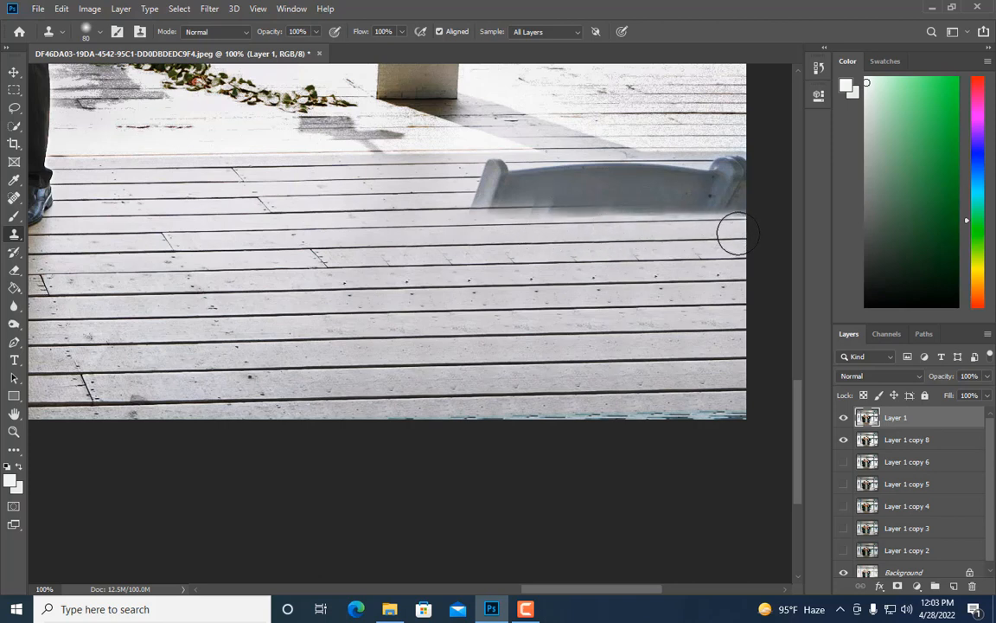
mouse_move(456, 221)
left_mouse_down()
mouse_move(672, 202)
mouse_move(705, 222)
left_mouse_up()
left_click(724, 218)
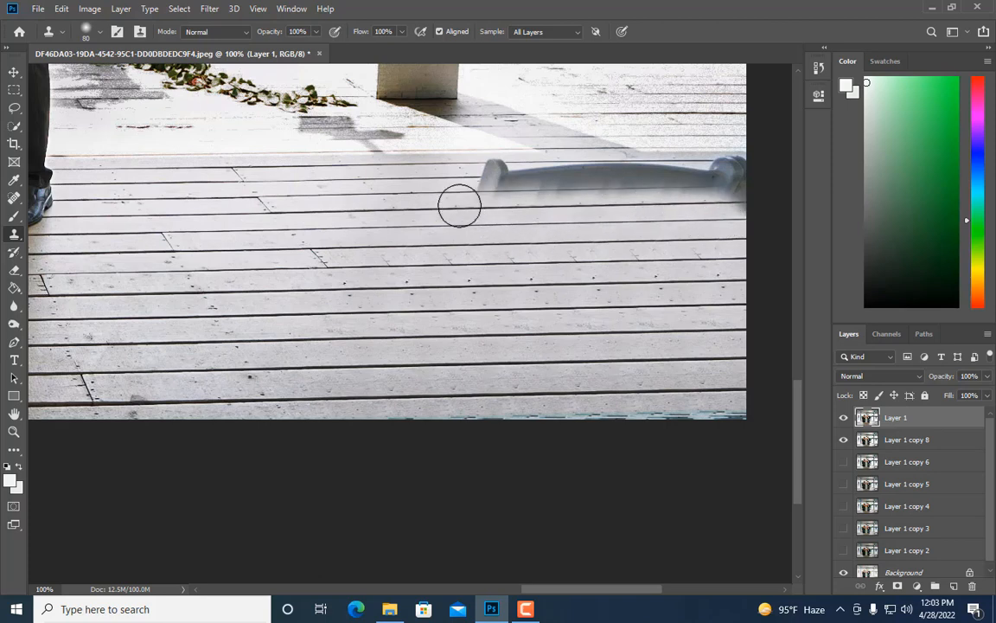
Step: Clone deck planks over the remaining upper backrest and post tops of the chair, following the plank lines
left_click_drag(462, 202, 749, 200)
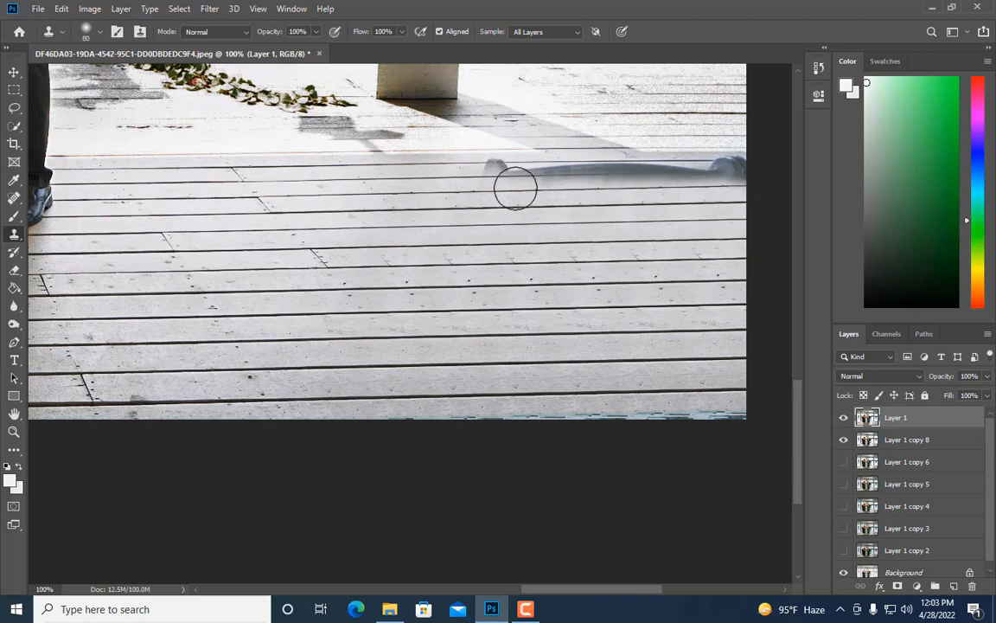
left_click_drag(513, 187, 734, 175)
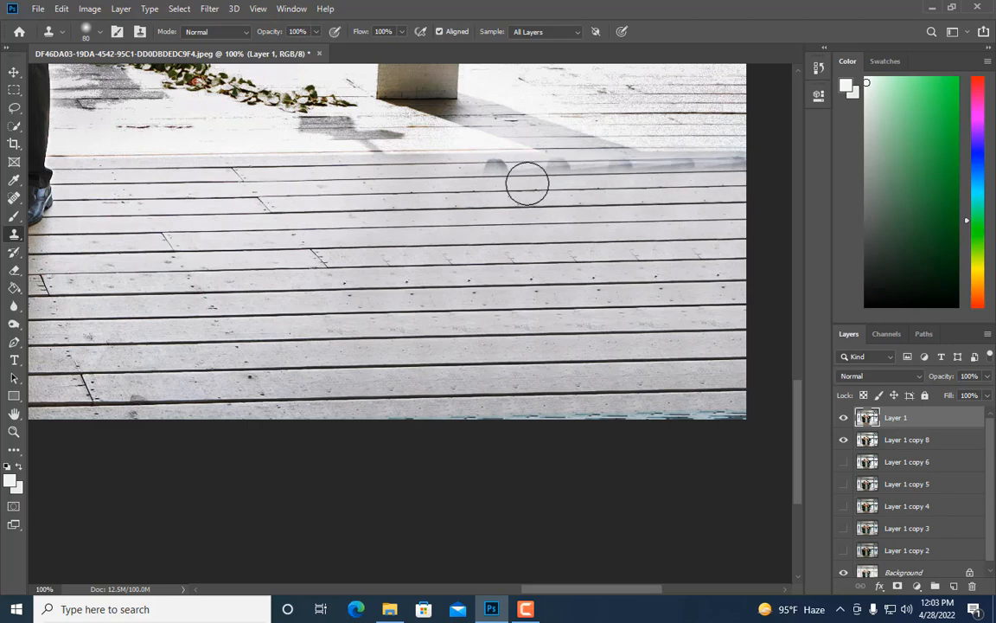
key("bracketleft")
mouse_move(496, 170)
left_mouse_down()
mouse_move(570, 178)
mouse_move(558, 178)
mouse_move(709, 176)
left_mouse_up()
key("bracketleft")
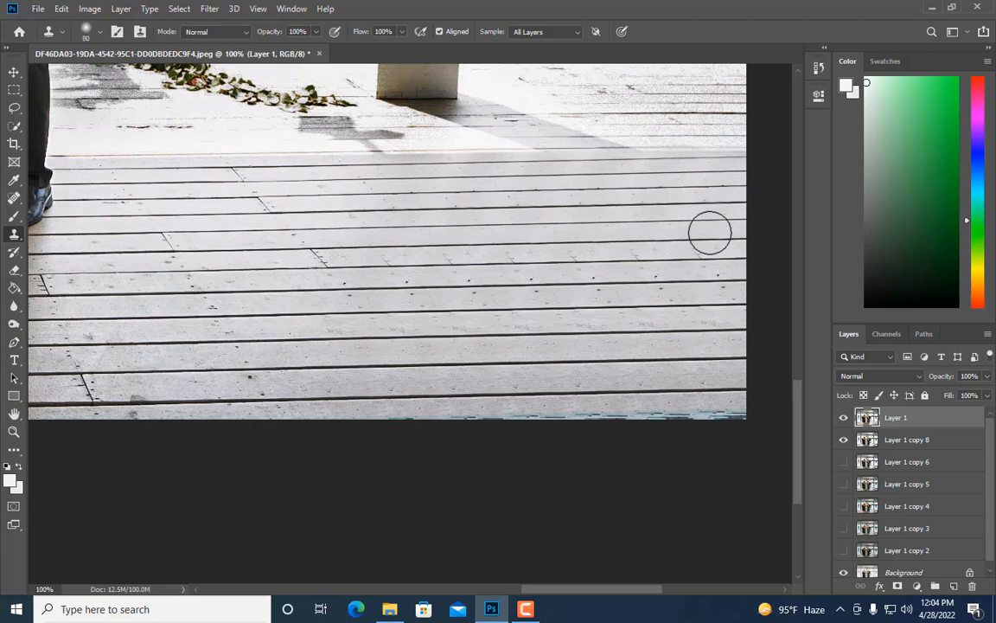
Step: Clone plank texture over the first stretch of teal streaks along the photo's bottom edge with a size 15 brush
key("bracketright")
key("bracketright")
scroll(767, 235, "up", 1)
scroll(766, 213, "down", 3)
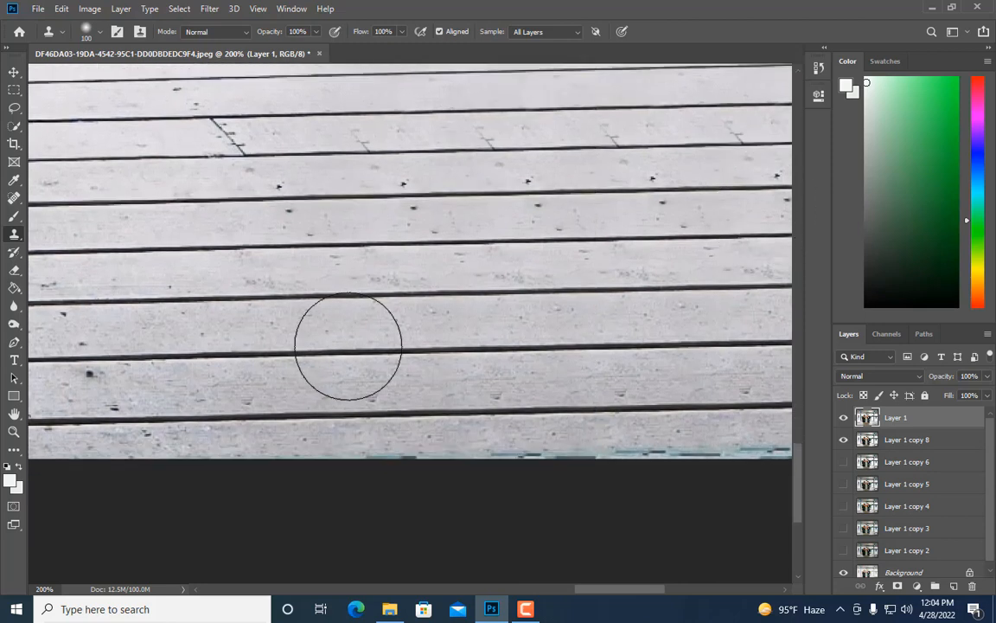
key("bracketleft")
key("bracketleft")
key("bracketleft")
key("bracketleft")
key("bracketleft")
key("bracketleft")
key("bracketleft")
key("bracketleft")
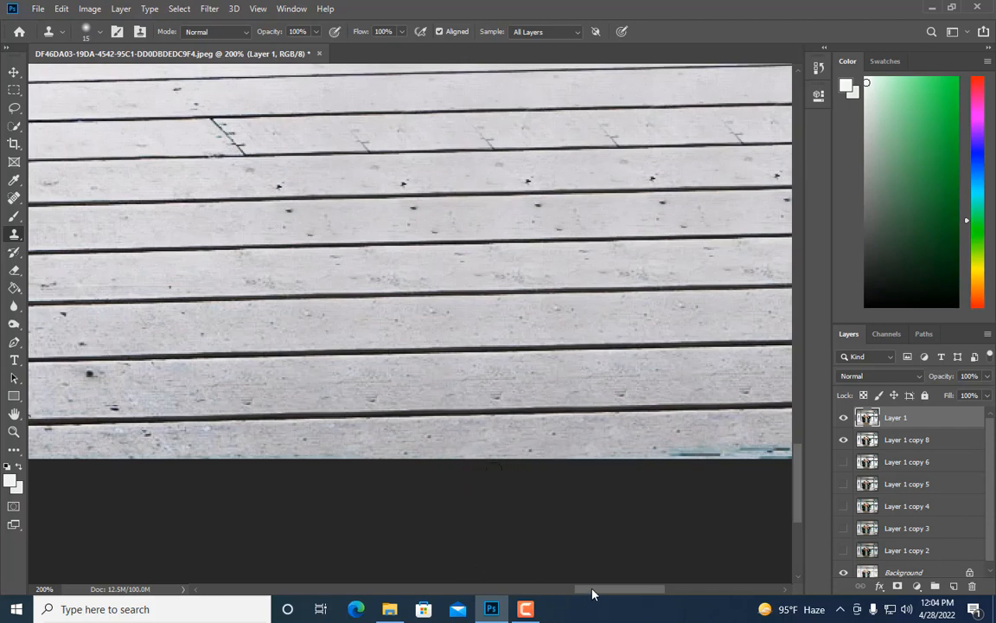
Step: Clone plank texture over the remaining teal streaks up to the photo's bottom-right corner, enlarging the brush to 30
left_click_drag(593, 593, 631, 594)
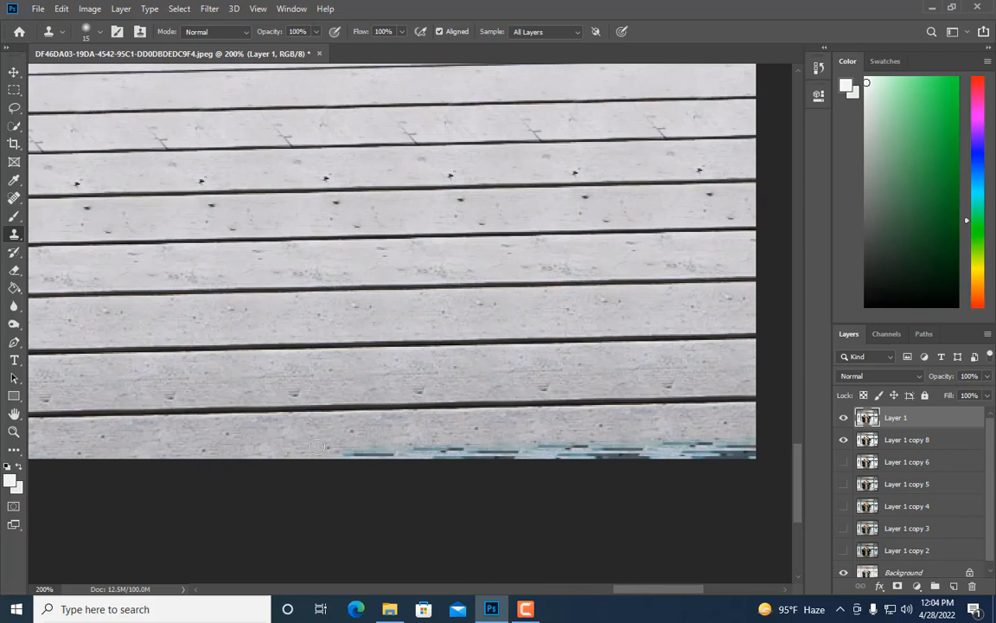
left_click_drag(369, 447, 726, 443)
key("bracketright")
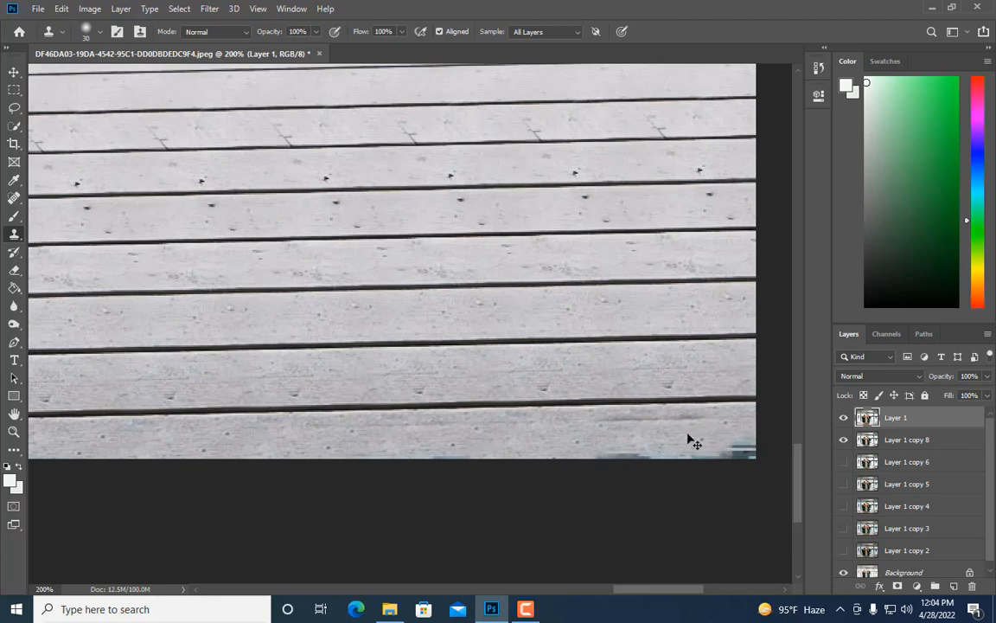
key("ctrl+z")
left_click_drag(585, 454, 751, 446)
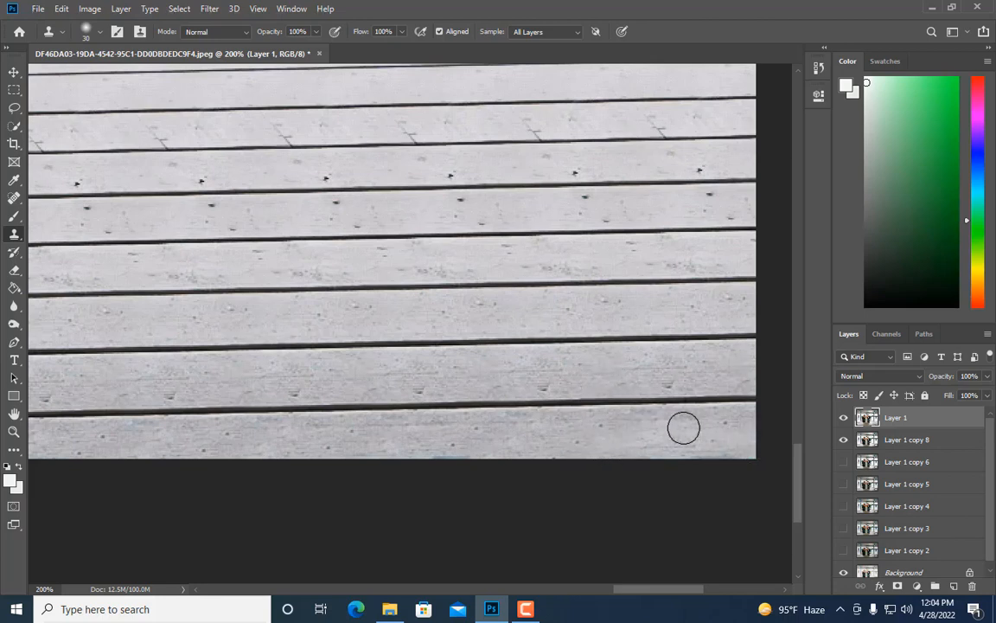
Step: Review the whole retouched photo and duplicate Layer 1
key("ctrl+minus")
key("ctrl+minus")
key("ctrl+minus")
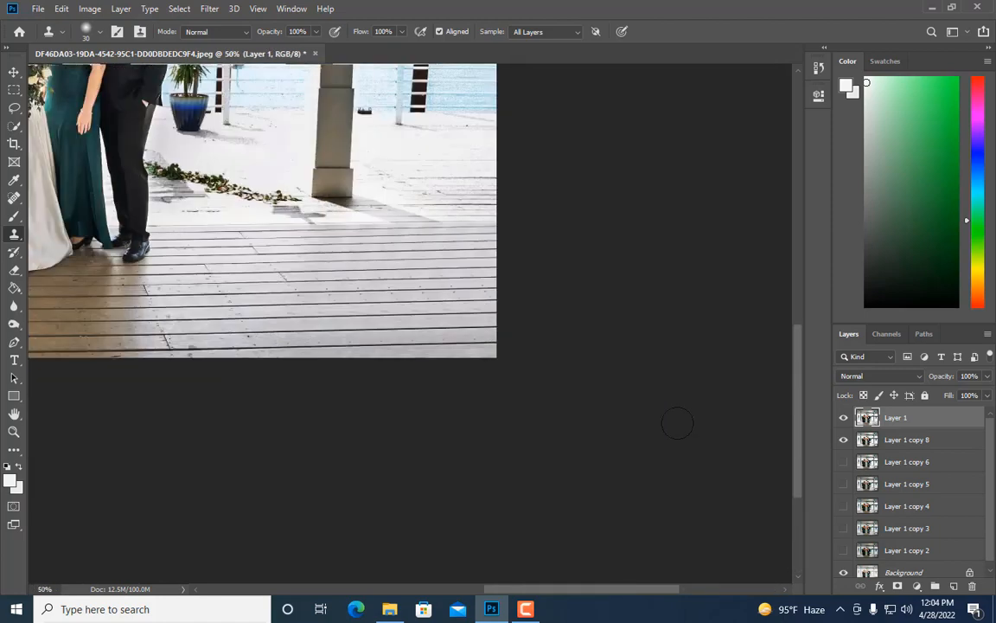
key("ctrl+minus")
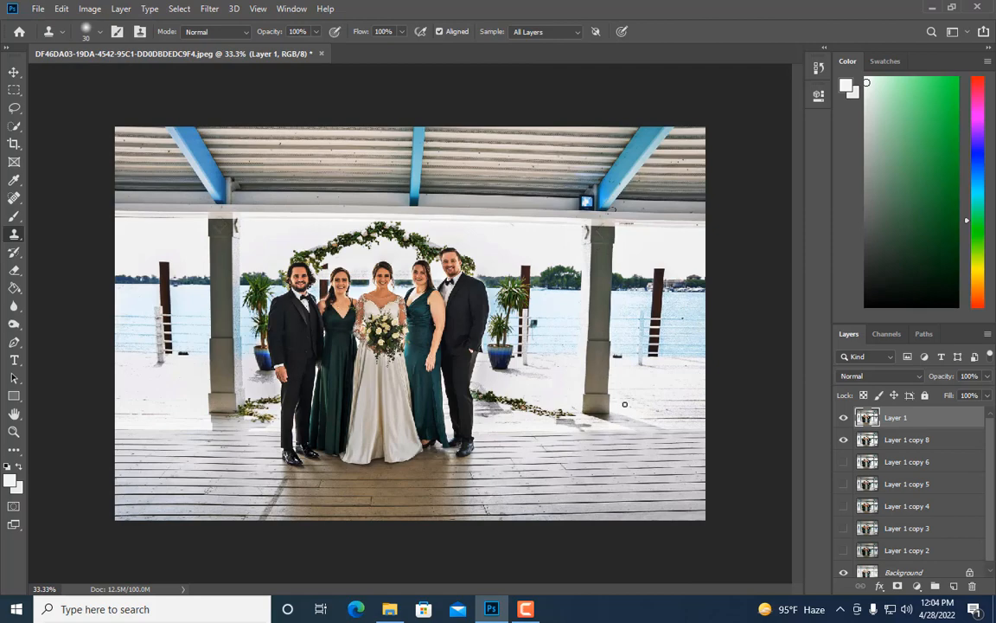
key("ctrl+plus")
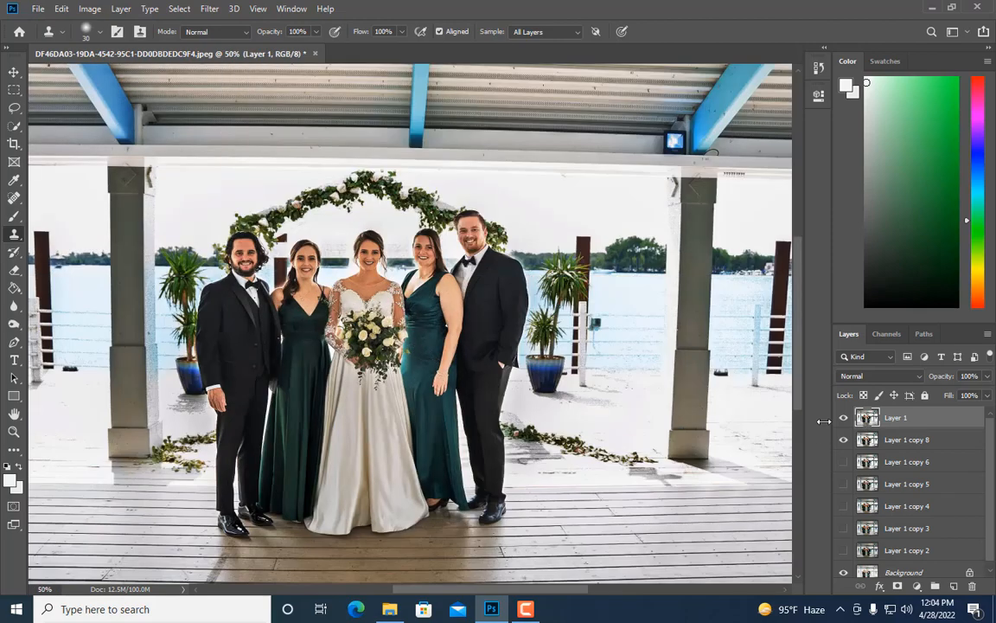
key("ctrl+minus")
key("ctrl+j")
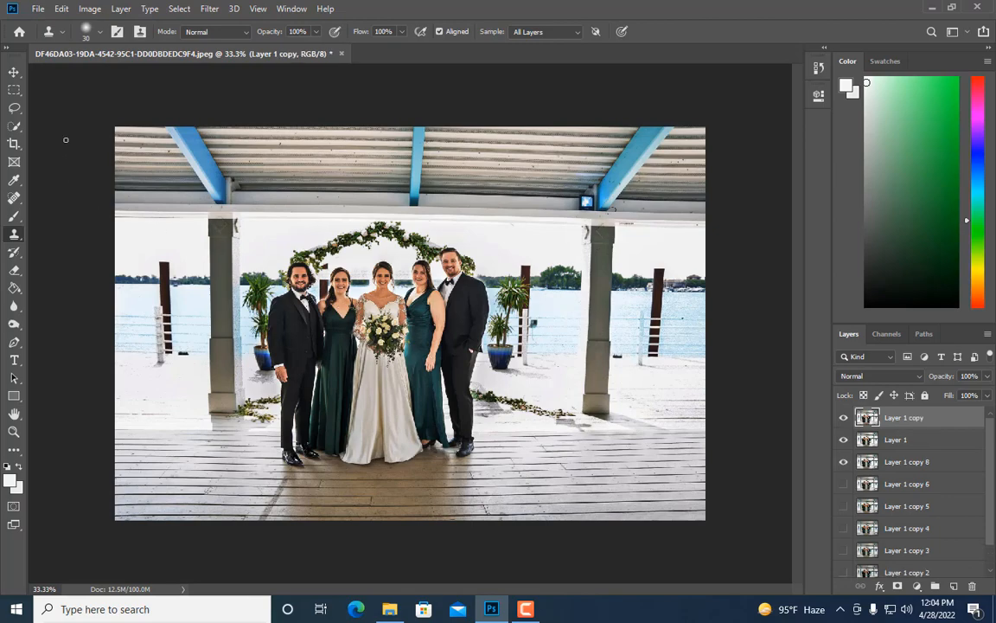
Step: Brighten the midtones of the Layer 1 duplicate with an RGB Curves point at input 130, output 152
left_click(84, 10)
mouse_move(122, 54)
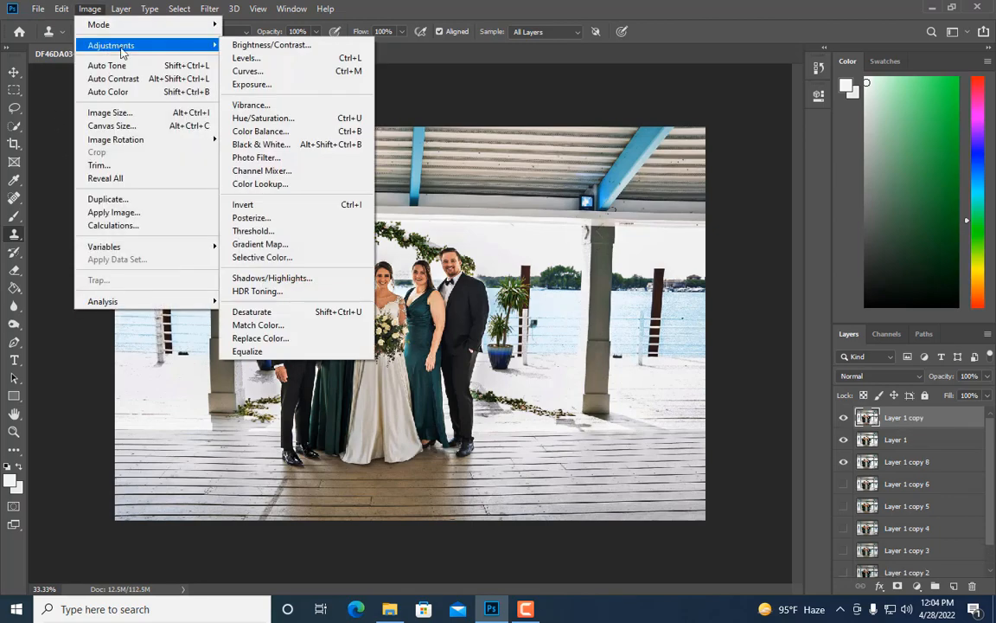
left_click(250, 71)
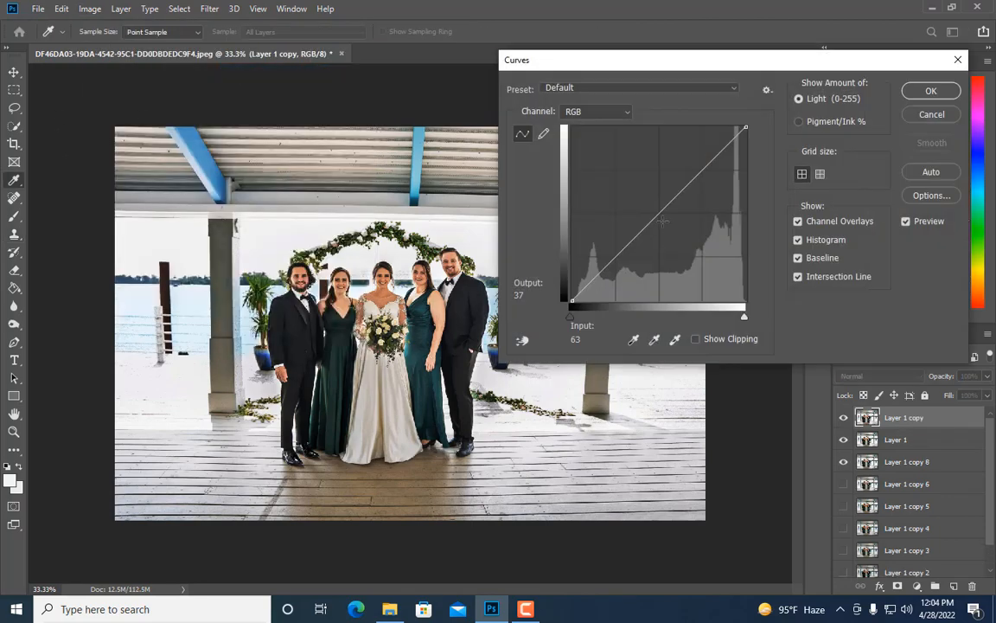
left_click(659, 210)
left_click_drag(660, 210, 661, 197)
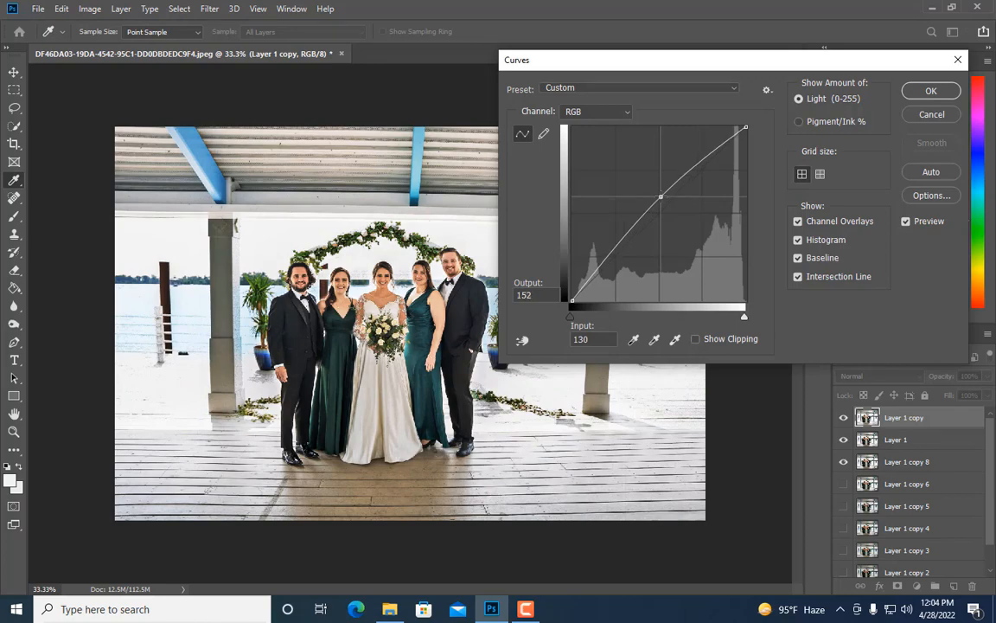
left_click(925, 91)
Step: Compare the edited photo with the original by hiding Layer 1 and Layer 1 copy 8 and toggling Layer 1 copy
key("ctrl+plus")
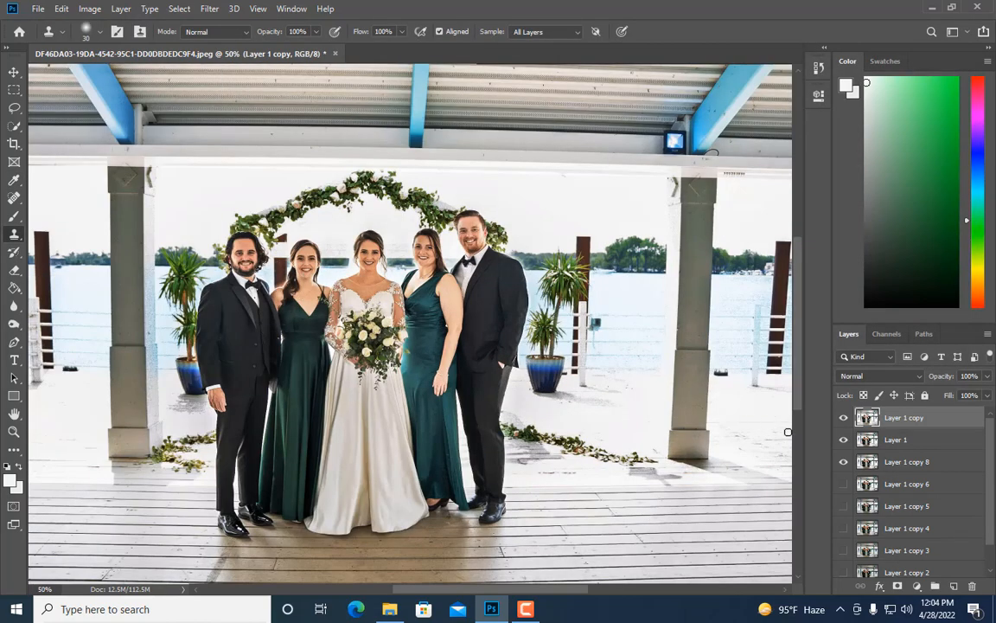
left_click(845, 417)
left_click(844, 462)
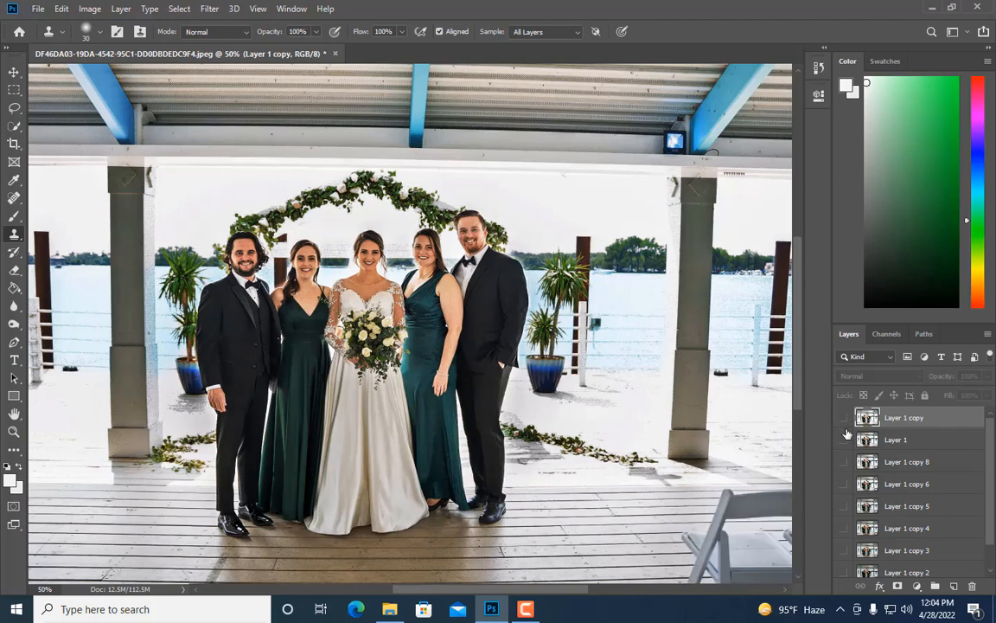
left_click(846, 419)
left_click(845, 419)
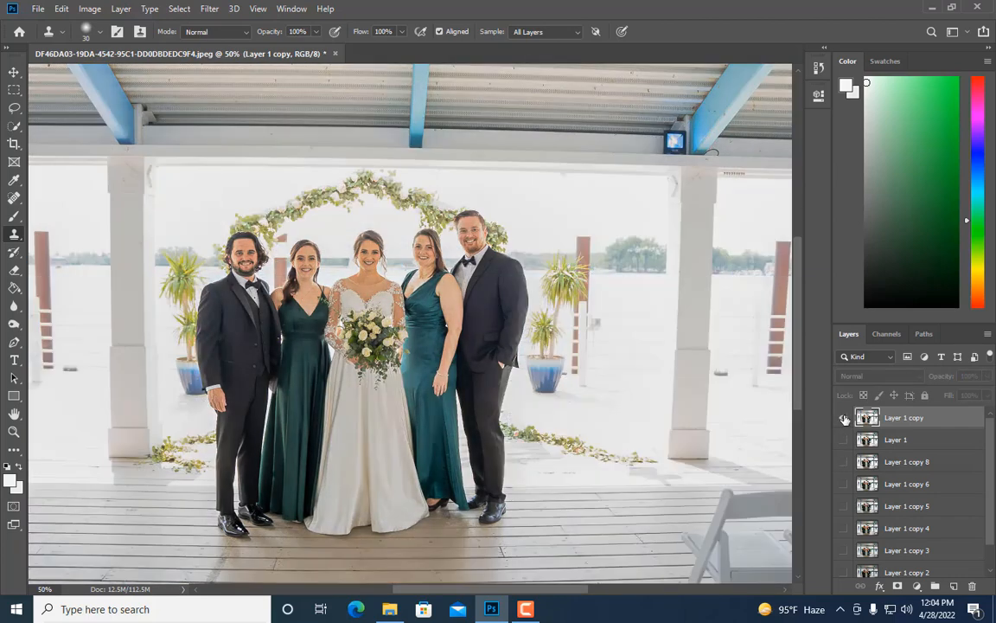
left_click(845, 419)
key("ctrl+minus")
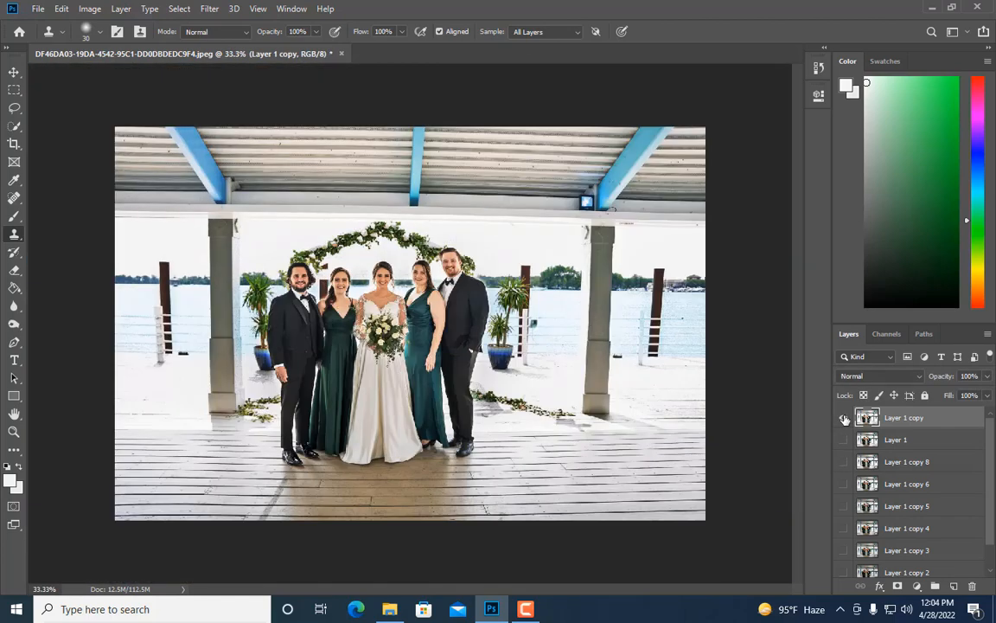